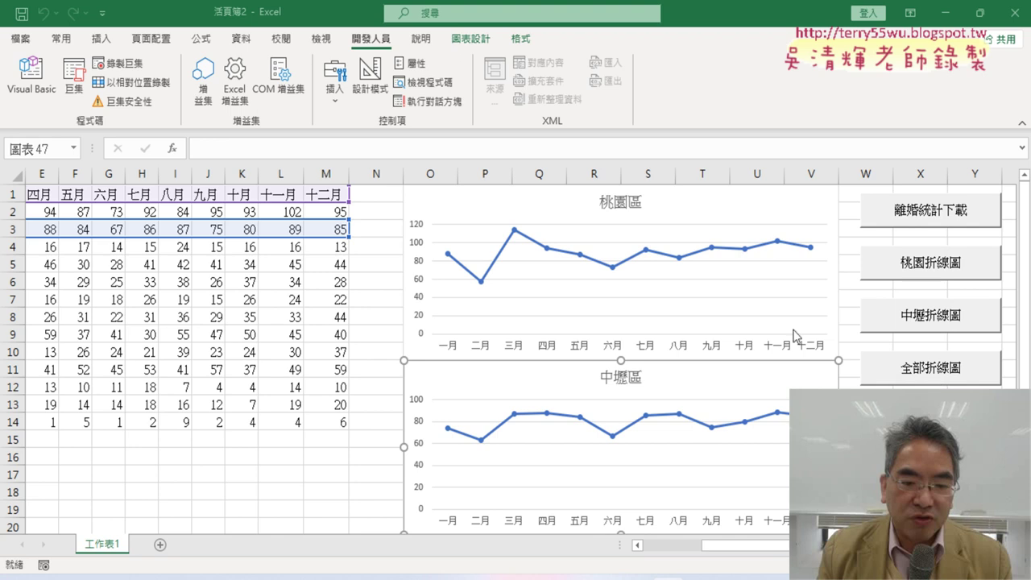
- Open the VBA editor and check the O1 chart anchor in the existing code
{"action": "left_click", "coordinate": [48, 89]}
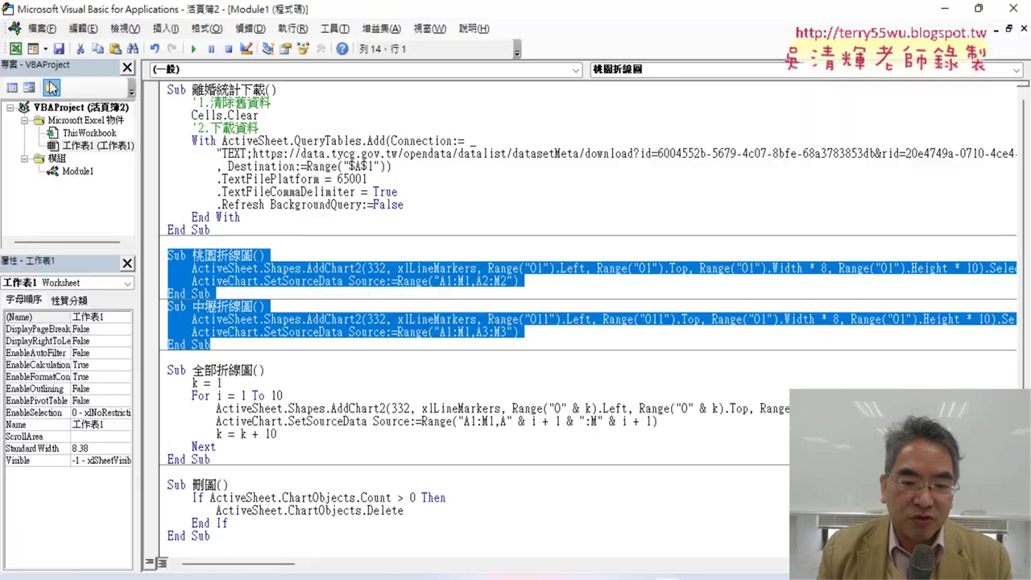
{"action": "left_click", "coordinate": [288, 256]}
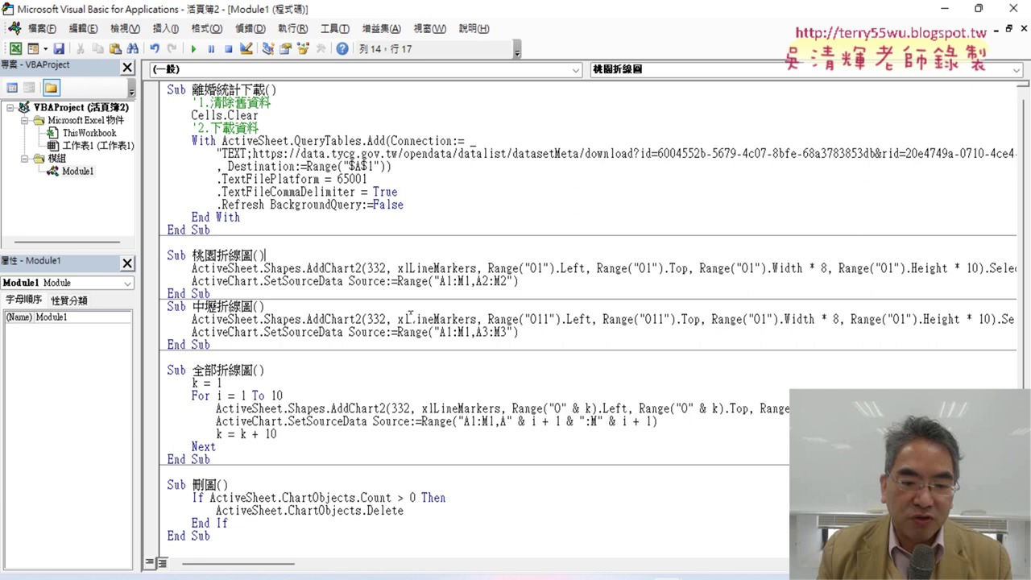
{"action": "left_click_drag", "start_coordinate": [537, 272], "coordinate": [546, 270]}
{"action": "left_click", "coordinate": [539, 272]}
{"action": "left_click", "coordinate": [544, 319]}
- Compare 桃園's O1 and 中壢's O11 anchors, then delete 全部折線圖's old loop body
{"action": "left_click_drag", "start_coordinate": [536, 272], "coordinate": [543, 270]}
{"action": "left_click", "coordinate": [544, 307]}
{"action": "left_click_drag", "start_coordinate": [535, 319], "coordinate": [551, 319]}
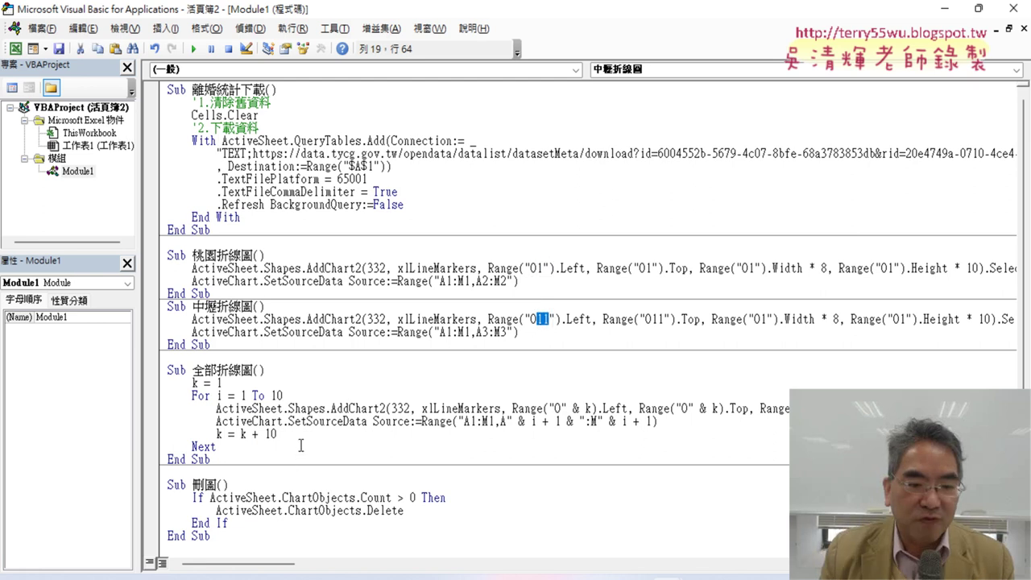
{"action": "mouse_move", "coordinate": [213, 459]}
{"action": "left_mouse_down"}
{"action": "mouse_move", "coordinate": [230, 371]}
{"action": "mouse_move", "coordinate": [254, 376]}
{"action": "left_mouse_up"}
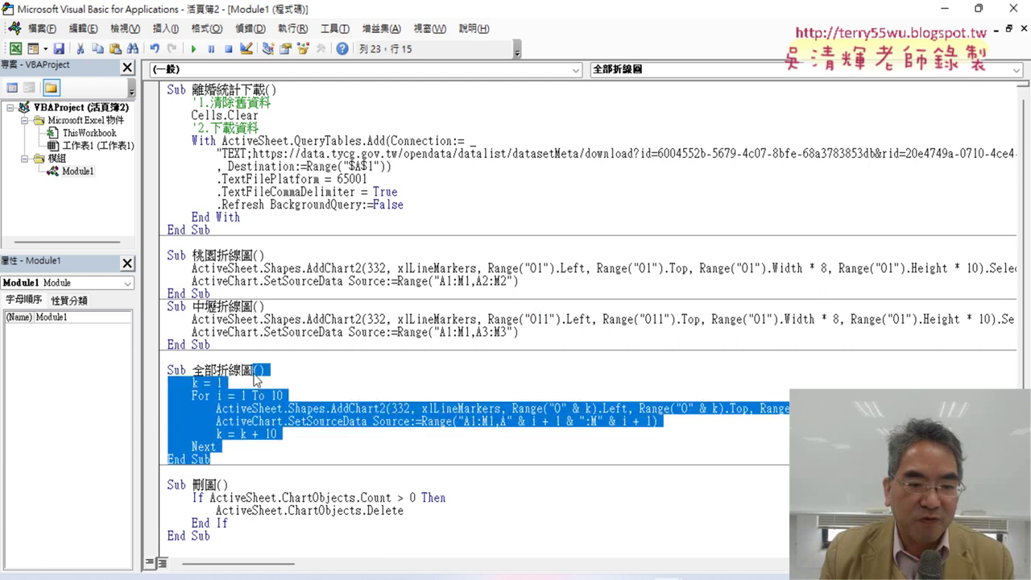
{"action": "key", "text": "Delete"}
- Copy 桃園's AddChart2 and SetSourceData lines into 全部折線圖 and review their O1 anchors
{"action": "key", "text": "Return"}
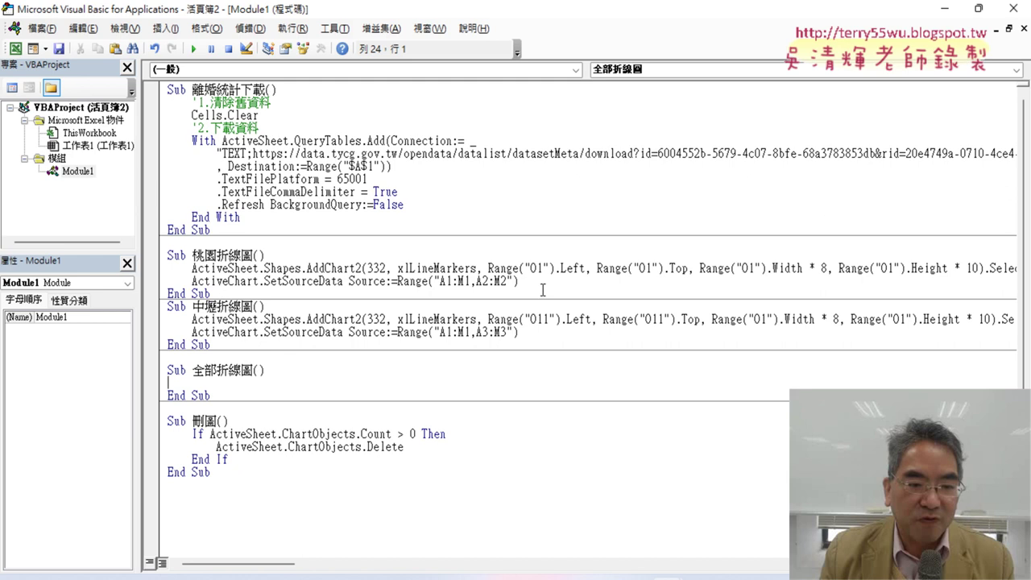
{"action": "left_click_drag", "start_coordinate": [543, 284], "coordinate": [161, 269]}
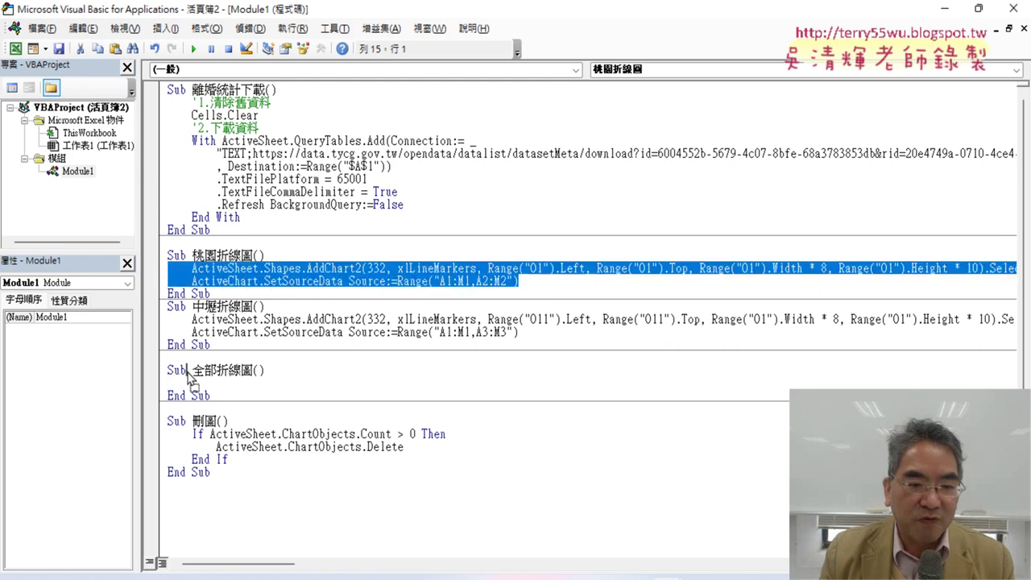
{"action": "left_click_drag", "start_coordinate": [190, 380], "coordinate": [172, 388]}
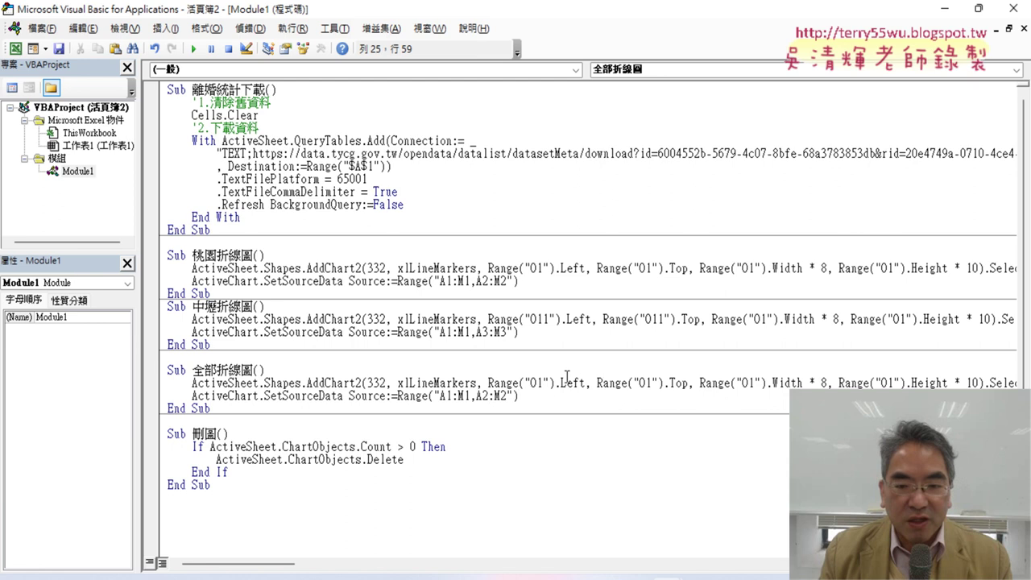
{"action": "left_click_drag", "start_coordinate": [545, 383], "coordinate": [538, 383]}
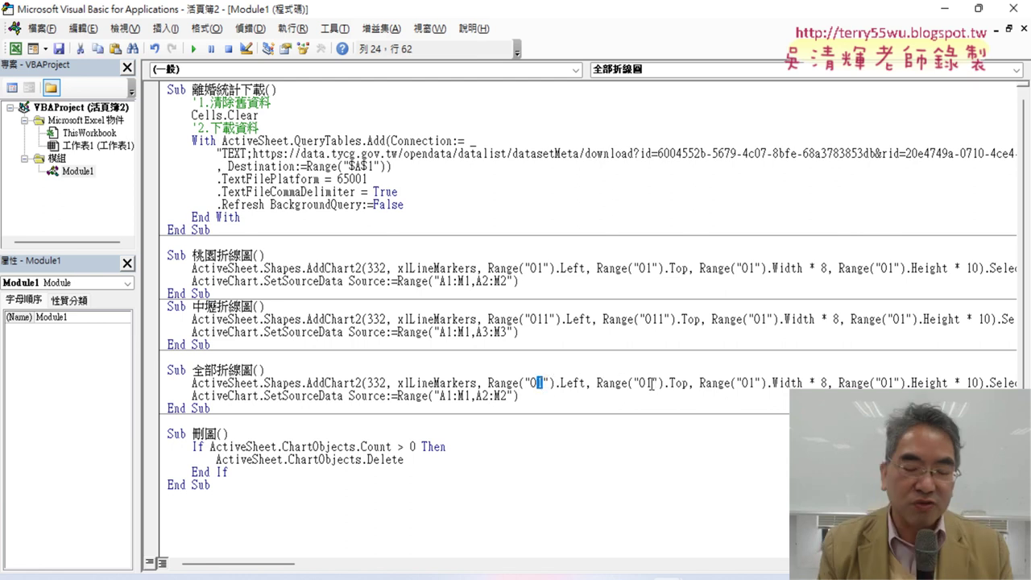
{"action": "left_click_drag", "start_coordinate": [650, 384], "coordinate": [645, 384]}
{"action": "left_click_drag", "start_coordinate": [551, 320], "coordinate": [539, 320]}
{"action": "left_click_drag", "start_coordinate": [545, 384], "coordinate": [535, 385]}
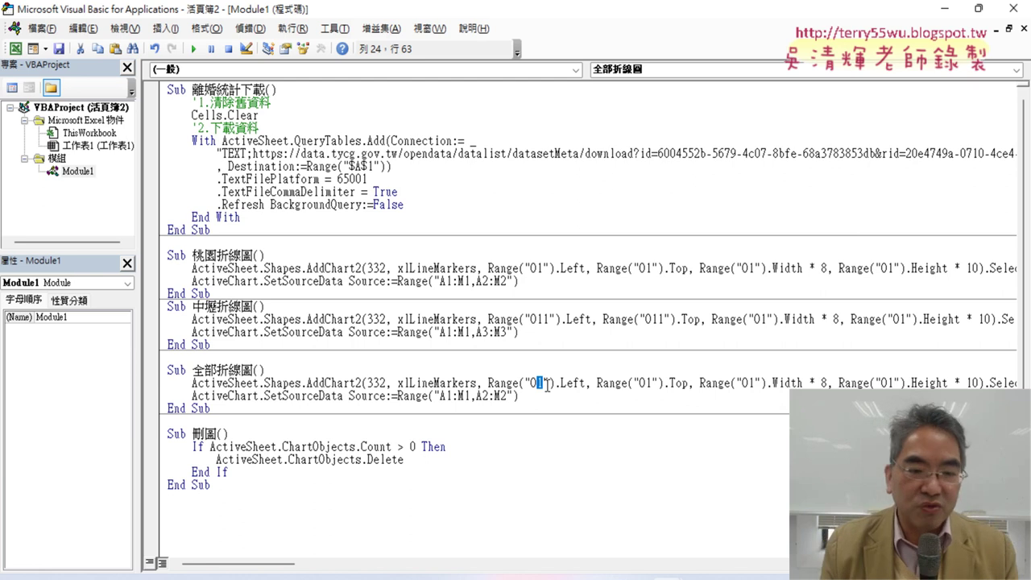
- Add a blank line under the 全部折線圖 header and restore the editor to a floating window
{"action": "left_click", "coordinate": [409, 375]}
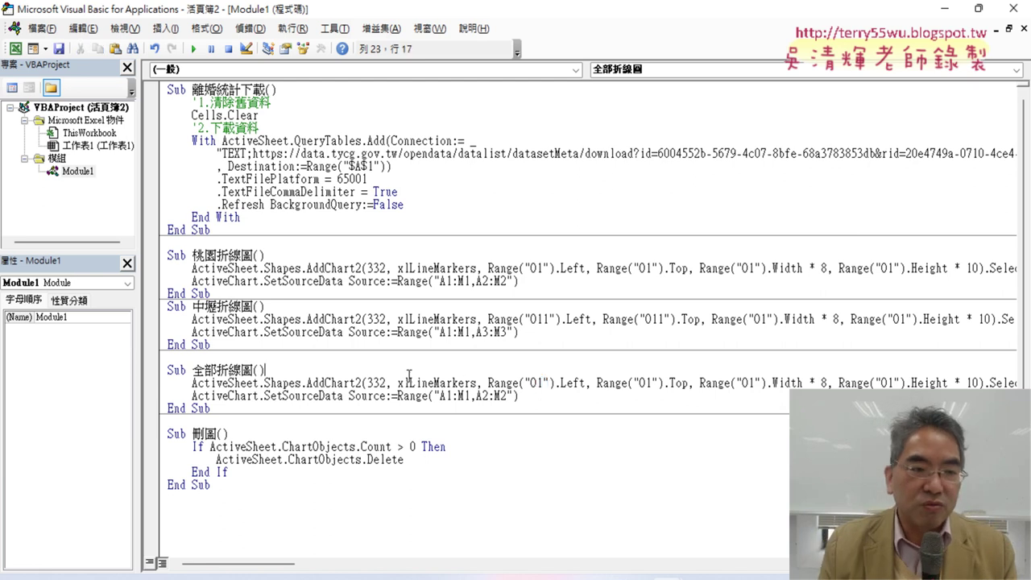
{"action": "key", "text": "Return"}
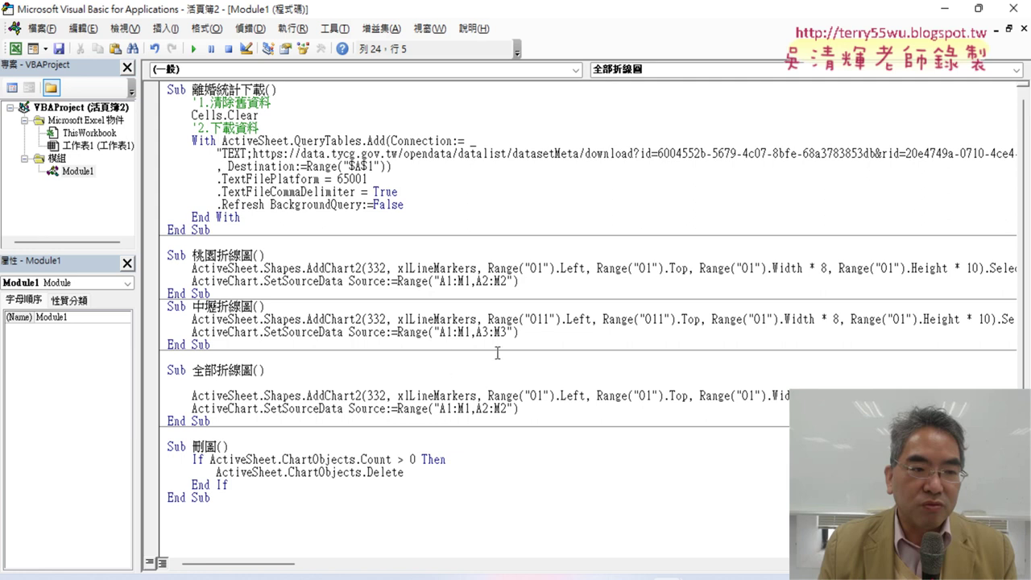
{"action": "double_click", "coordinate": [563, 25]}
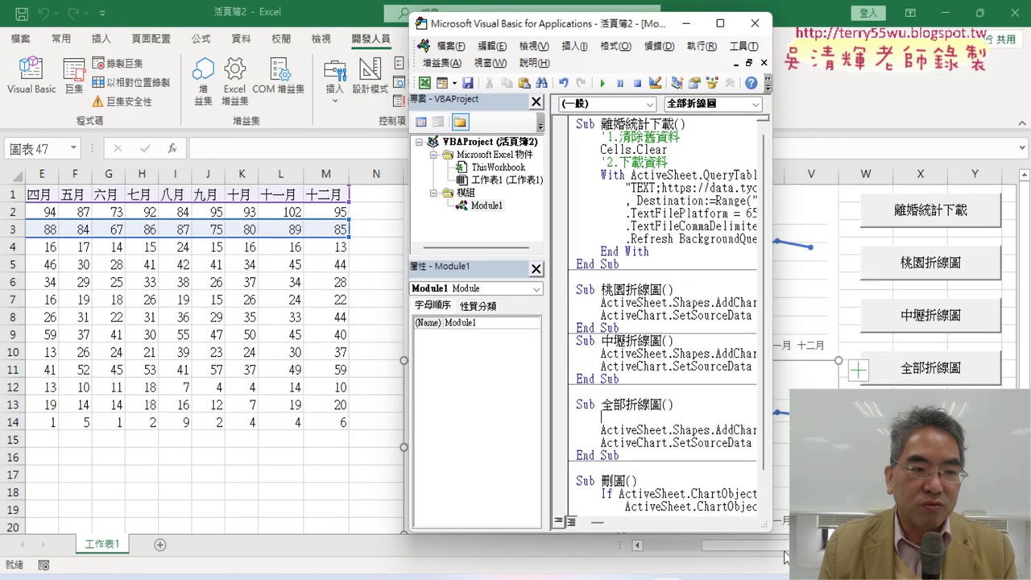
- Check the 13 district data rows on the sheet, then widen the code editor
{"action": "key", "text": "alt+F11"}
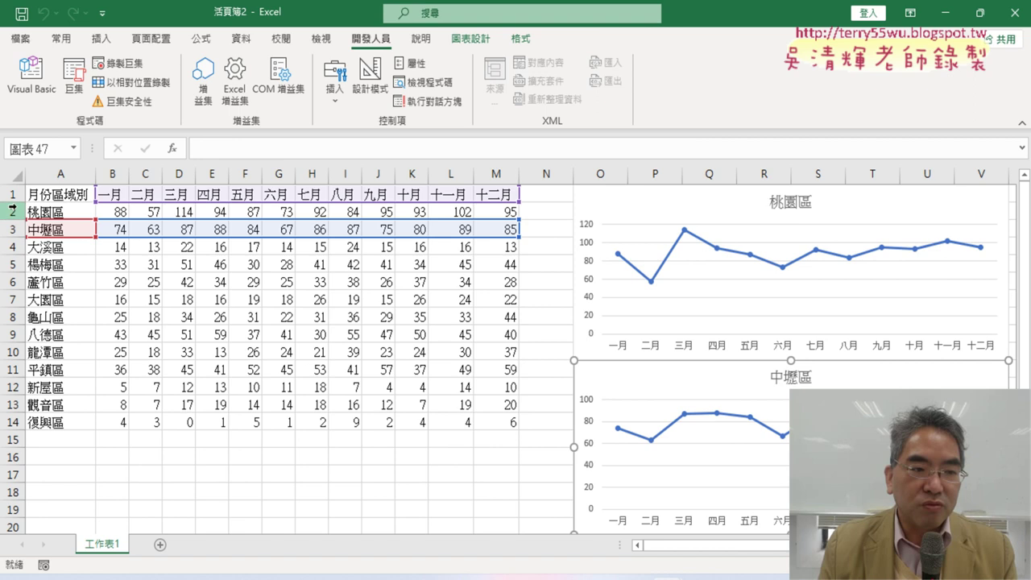
{"action": "left_click_drag", "start_coordinate": [12, 211], "coordinate": [12, 422]}
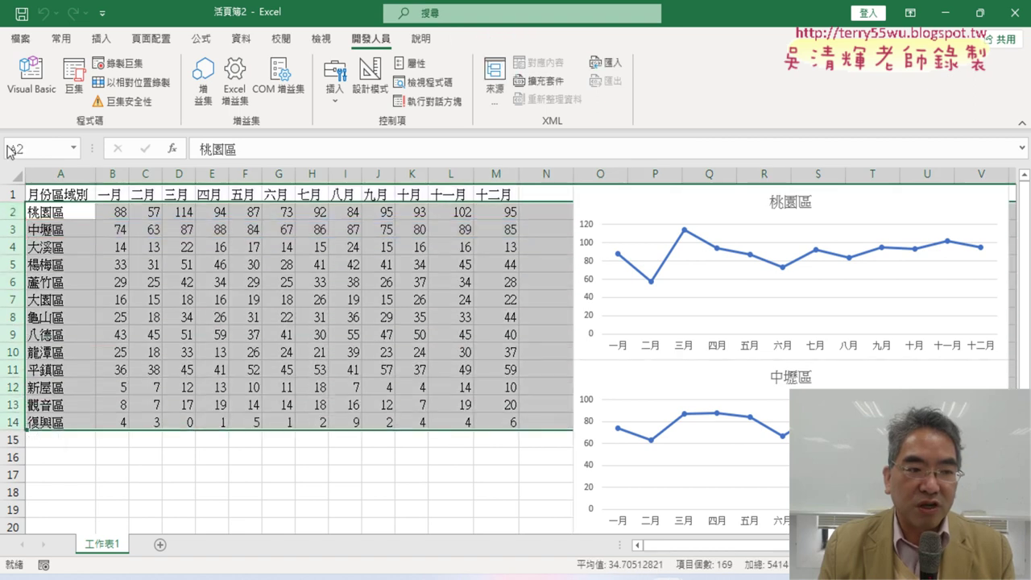
{"action": "left_click", "coordinate": [30, 74]}
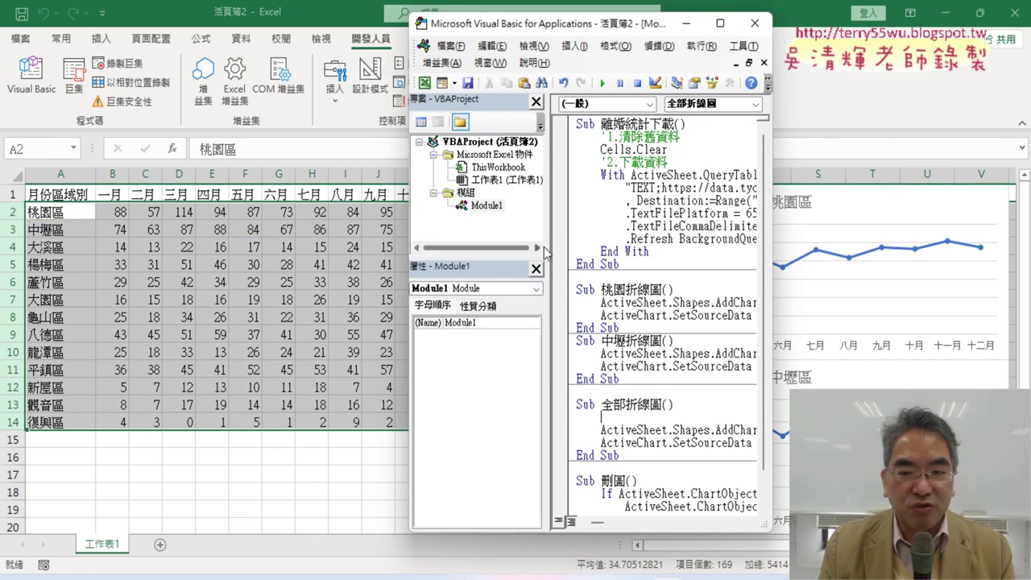
{"action": "left_click_drag", "start_coordinate": [544, 253], "coordinate": [495, 253]}
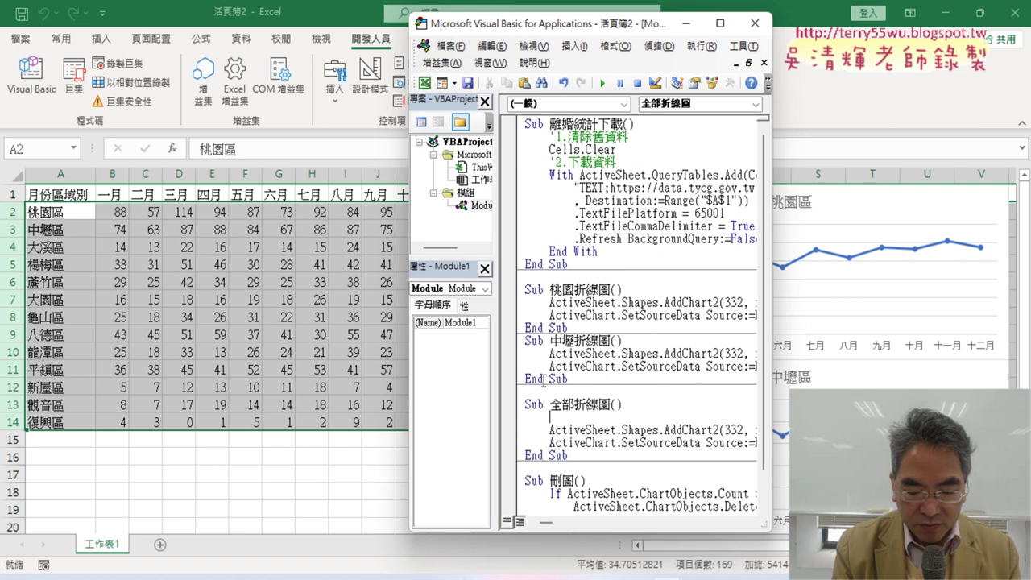
{"action": "left_click_drag", "start_coordinate": [774, 396], "coordinate": [913, 396]}
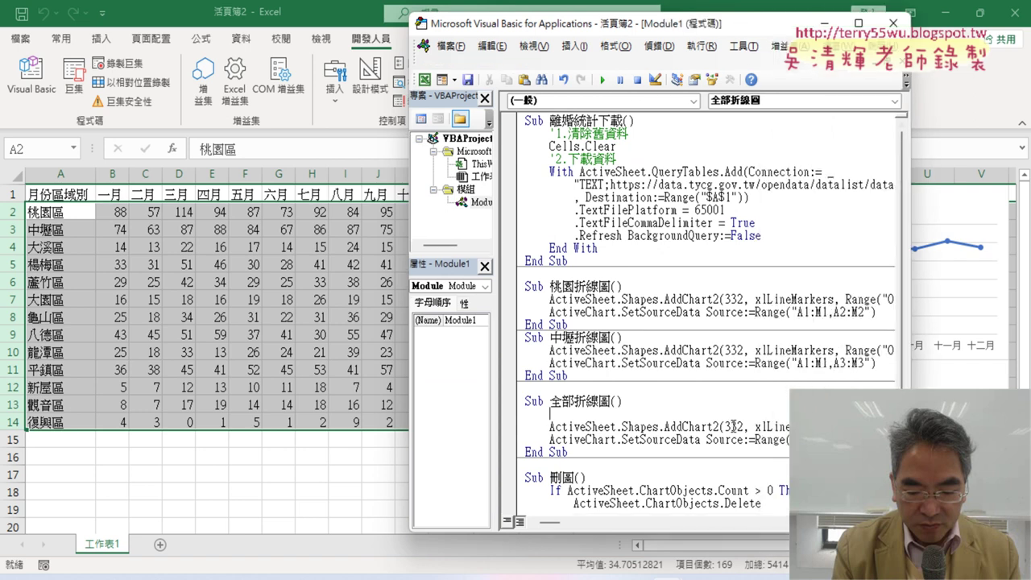
- Write For i = 1 To 13 and Next around the chart lines, removing stray IME characters
{"action": "type", "text": "こさ"}
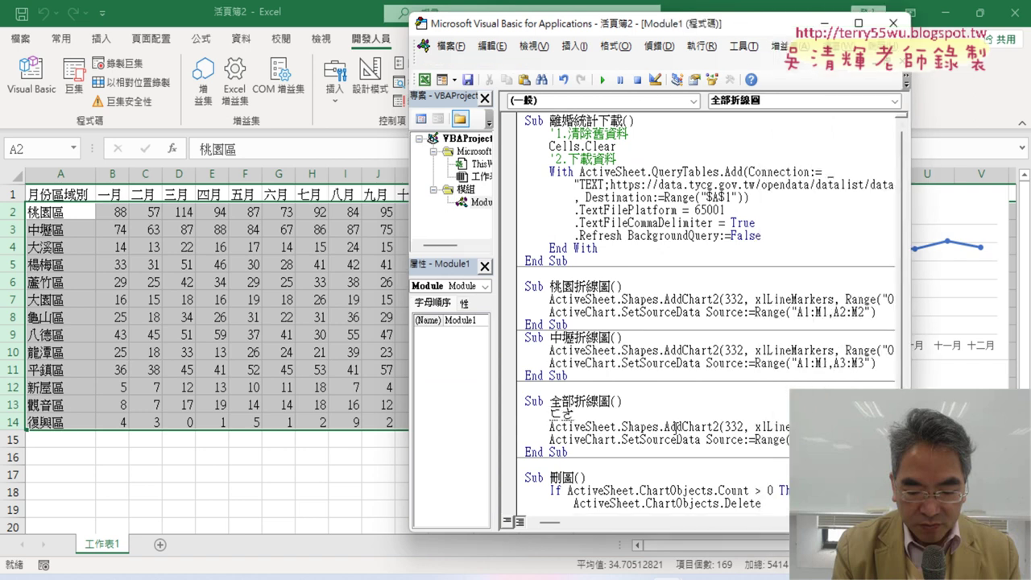
{"action": "key", "text": "shift+Home"}
{"action": "key", "text": "BackSpace"}
{"action": "type", "text": "for i"}
{"action": "type", "text": "="}
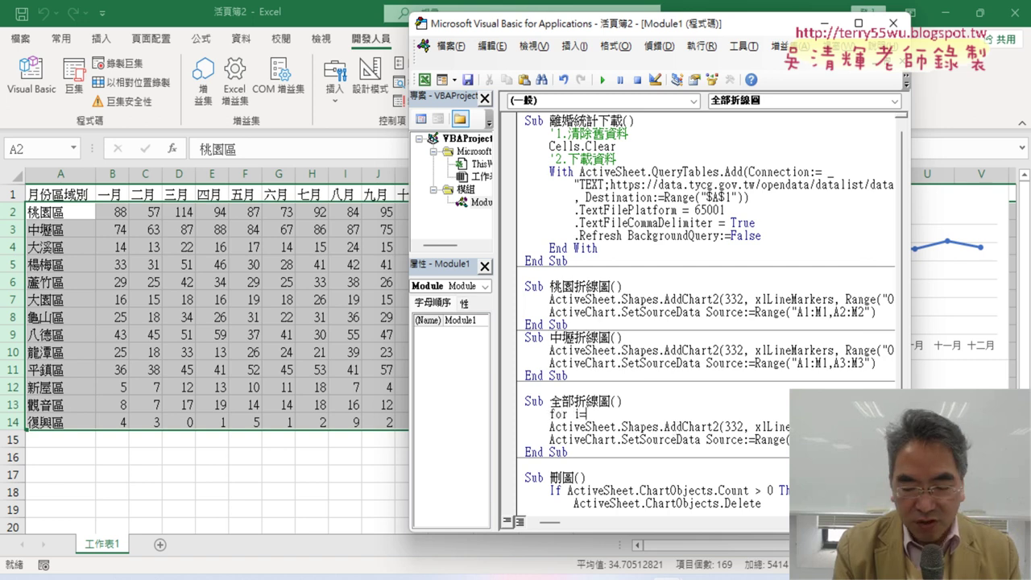
{"action": "type", "text": "1 to "}
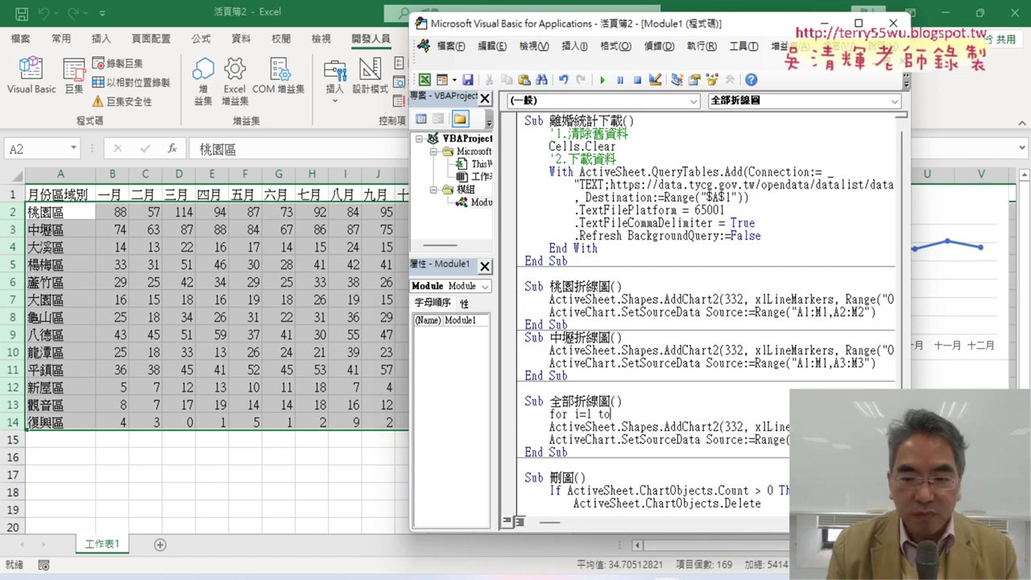
{"action": "type", "text": "13"}
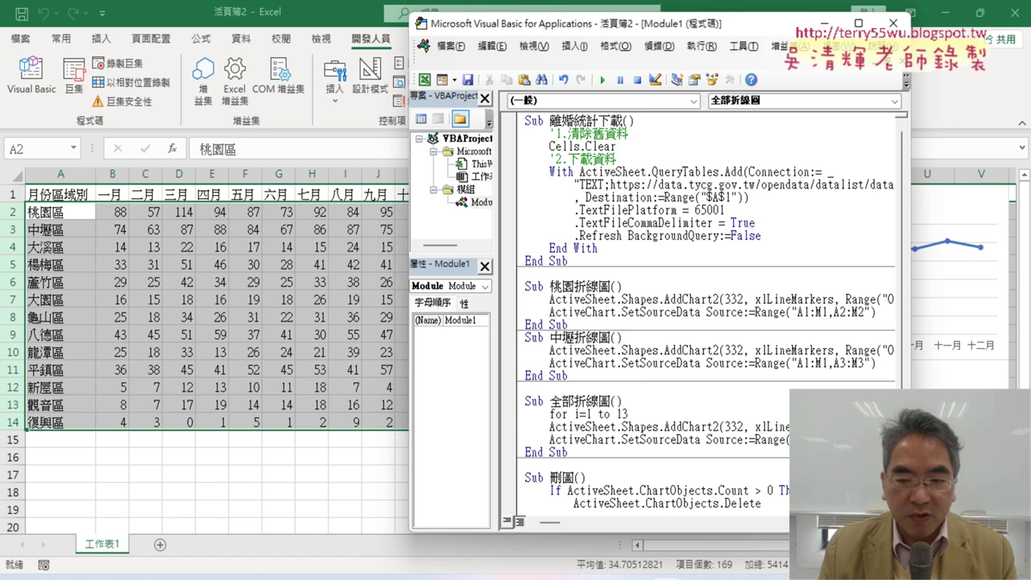
{"action": "key", "text": "Return"}
{"action": "key", "text": "Return"}
{"action": "type", "text": "ext"}
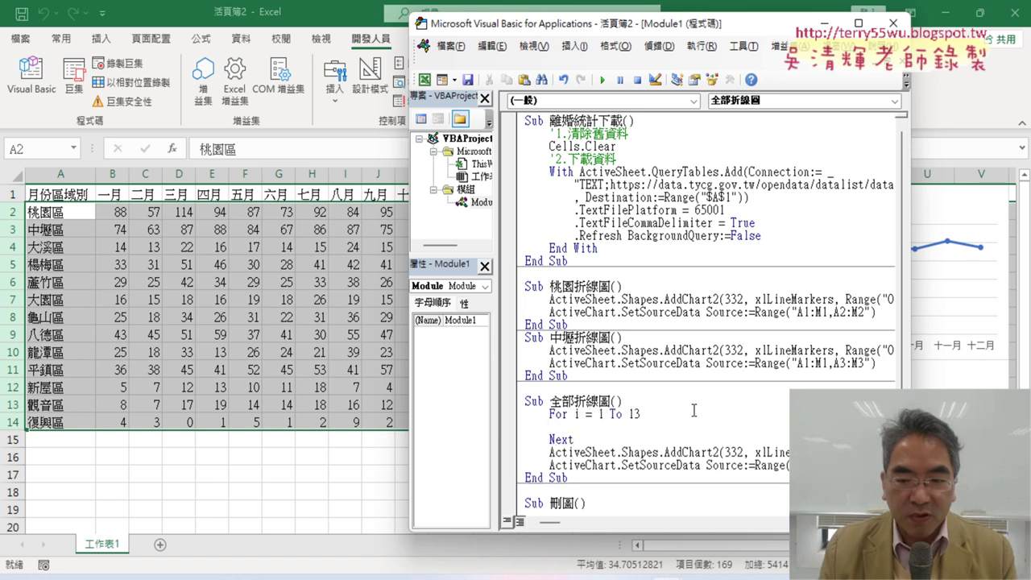
- Indent the AddChart2 and SetSourceData lines inside the loop
{"action": "left_click_drag", "start_coordinate": [910, 322], "coordinate": [1000, 322]}
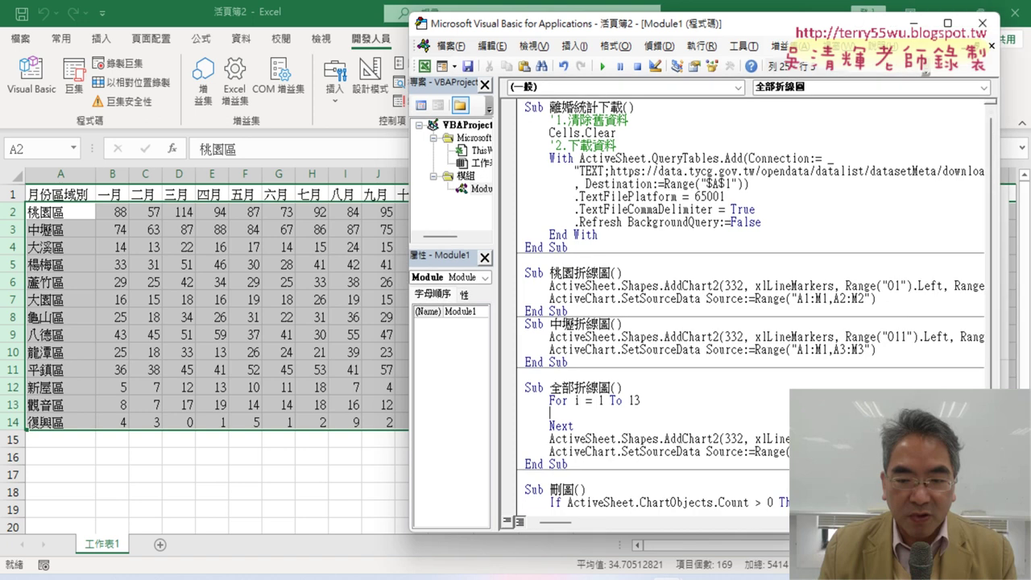
{"action": "mouse_move", "coordinate": [531, 439]}
{"action": "left_mouse_down"}
{"action": "mouse_move", "coordinate": [531, 451]}
{"action": "mouse_move", "coordinate": [530, 413]}
{"action": "left_mouse_up"}
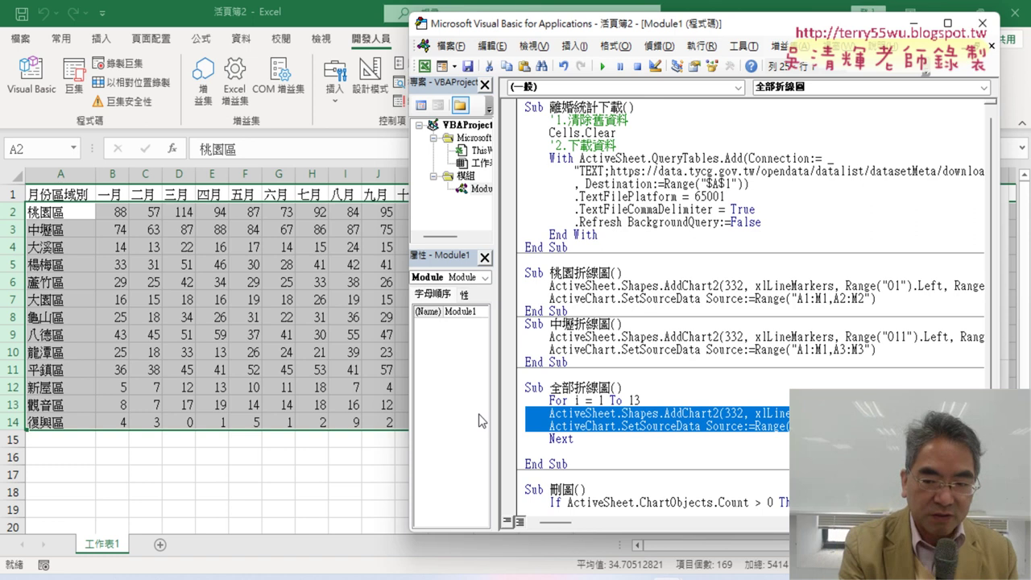
{"action": "key", "text": "Tab"}
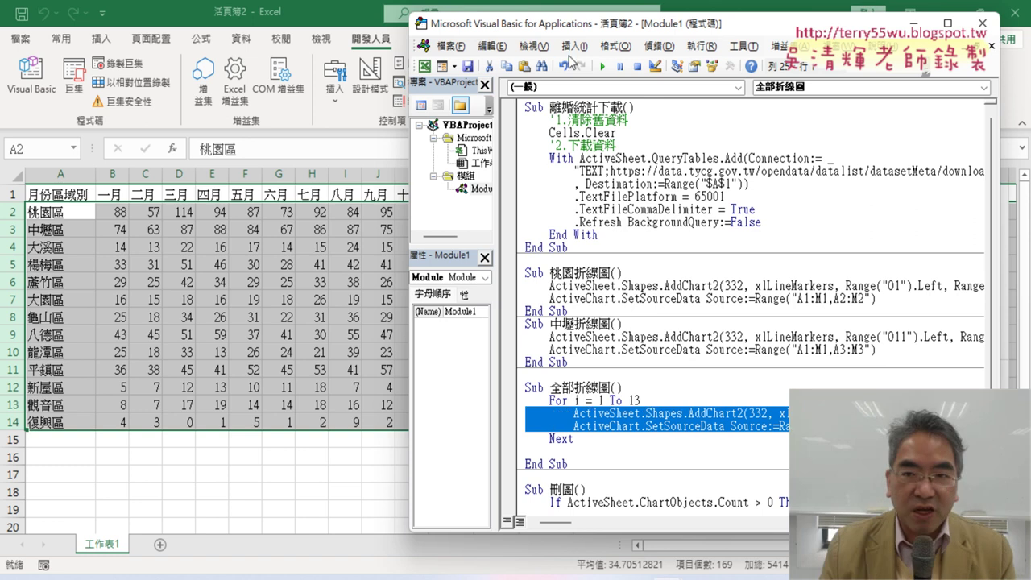
{"action": "left_click_drag", "start_coordinate": [577, 25], "coordinate": [355, 23]}
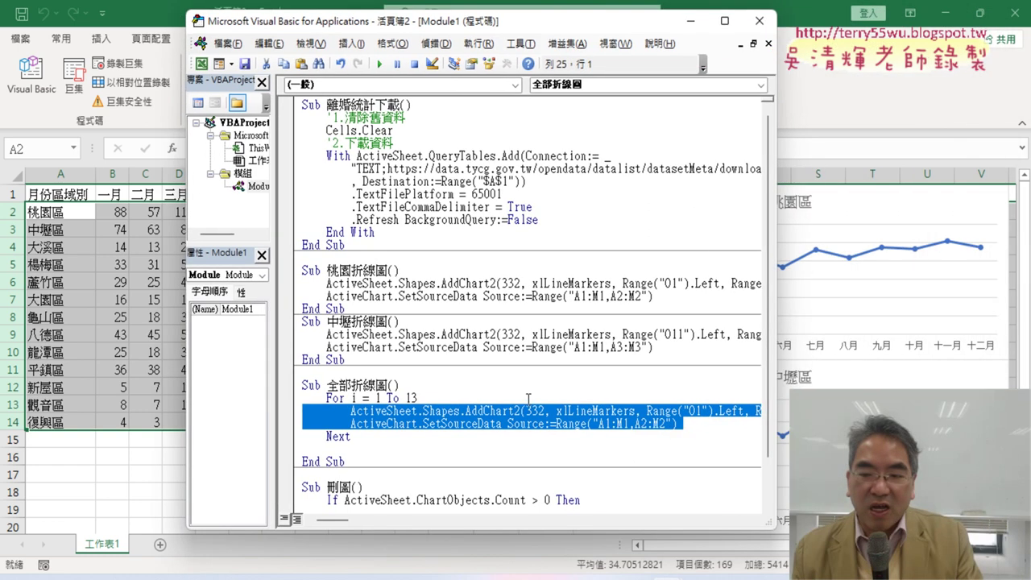
- Insert k = 1 above the For i = 1 To 13 line
{"action": "left_click_drag", "start_coordinate": [375, 397], "coordinate": [417, 397]}
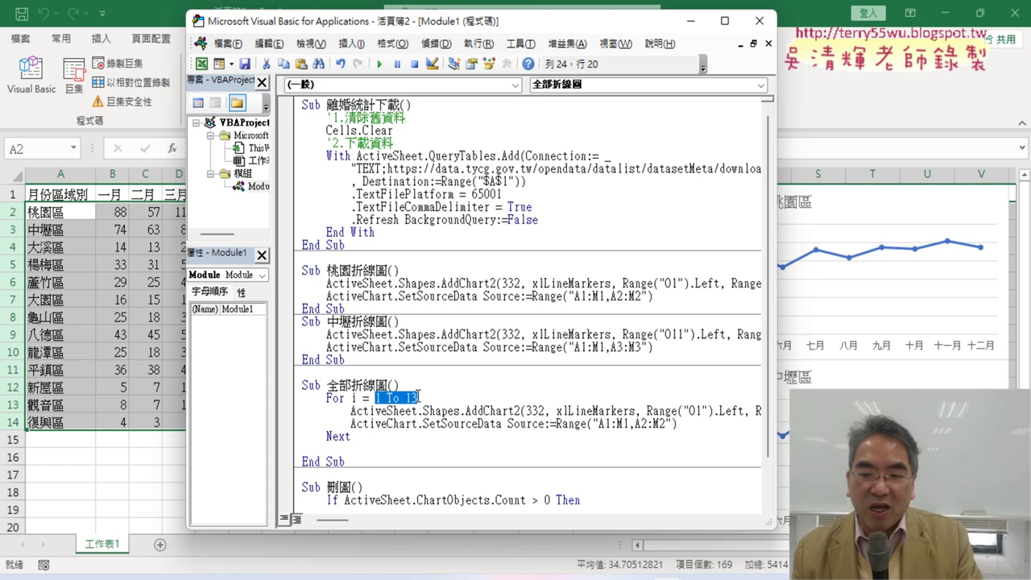
{"action": "left_click_drag", "start_coordinate": [771, 379], "coordinate": [932, 383]}
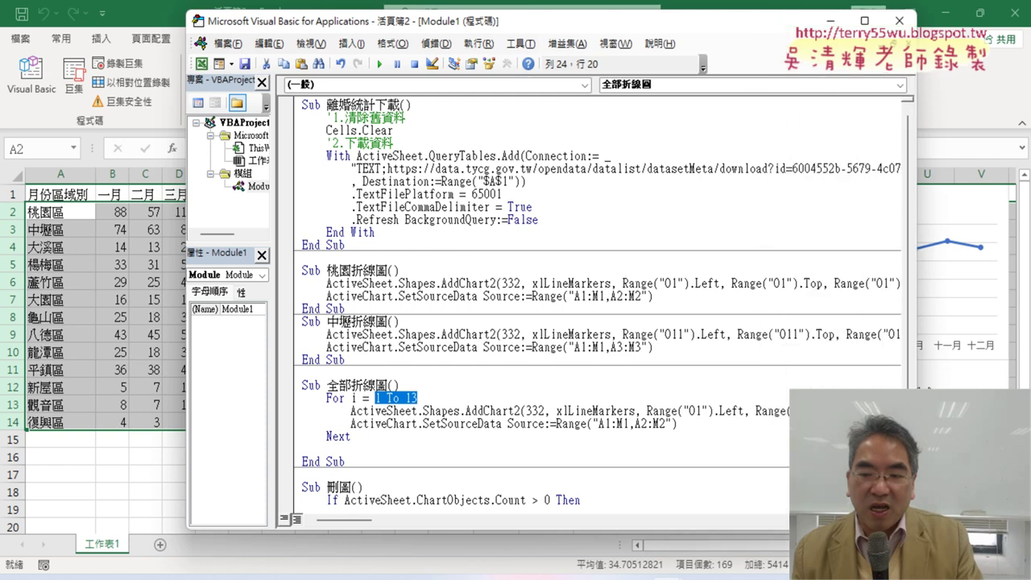
{"action": "left_click", "coordinate": [700, 412]}
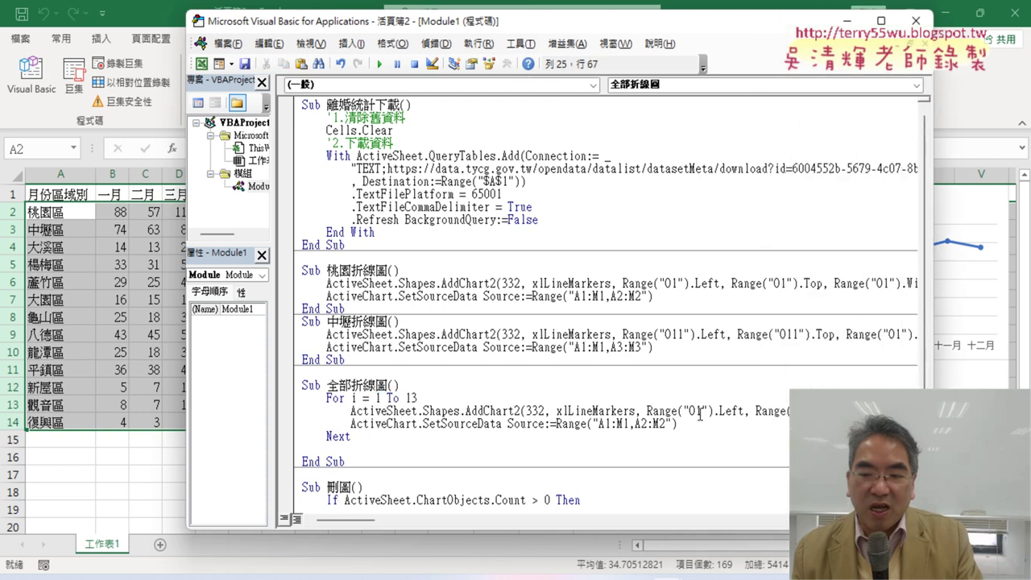
{"action": "key", "text": "shift+Left"}
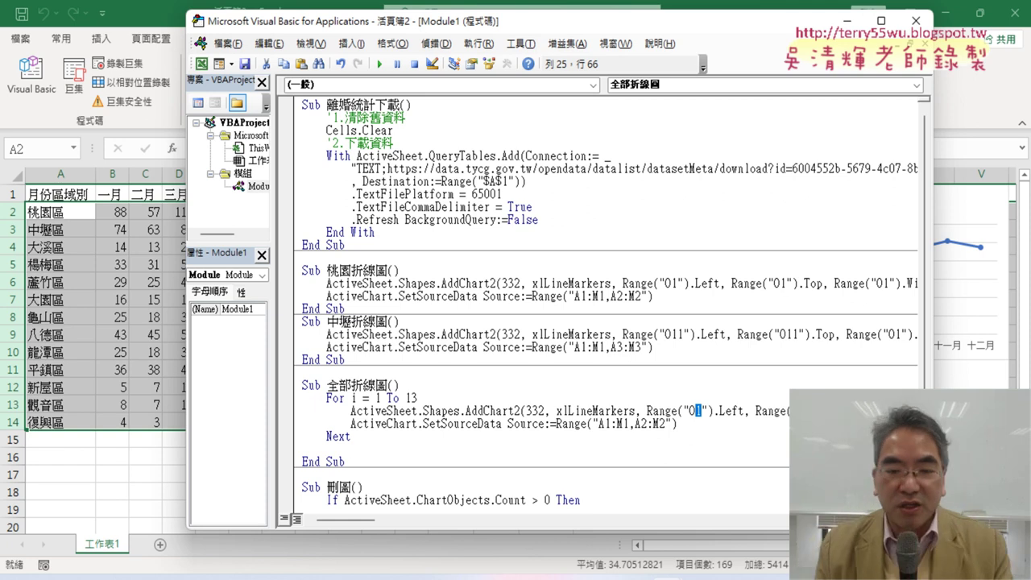
{"action": "key", "text": "Up"}
{"action": "key", "text": "Up"}
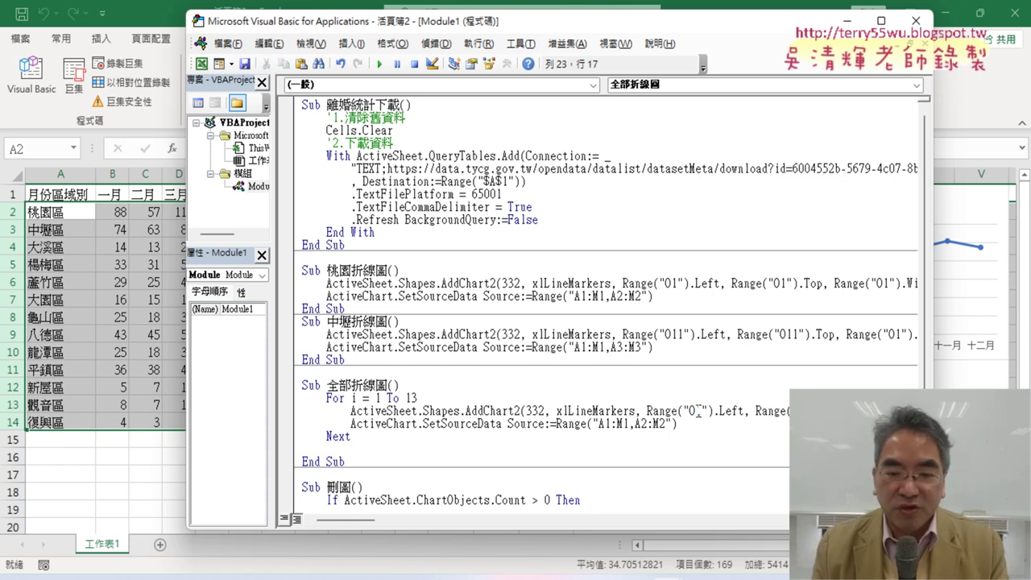
{"action": "left_click_drag", "start_coordinate": [695, 411], "coordinate": [703, 411]}
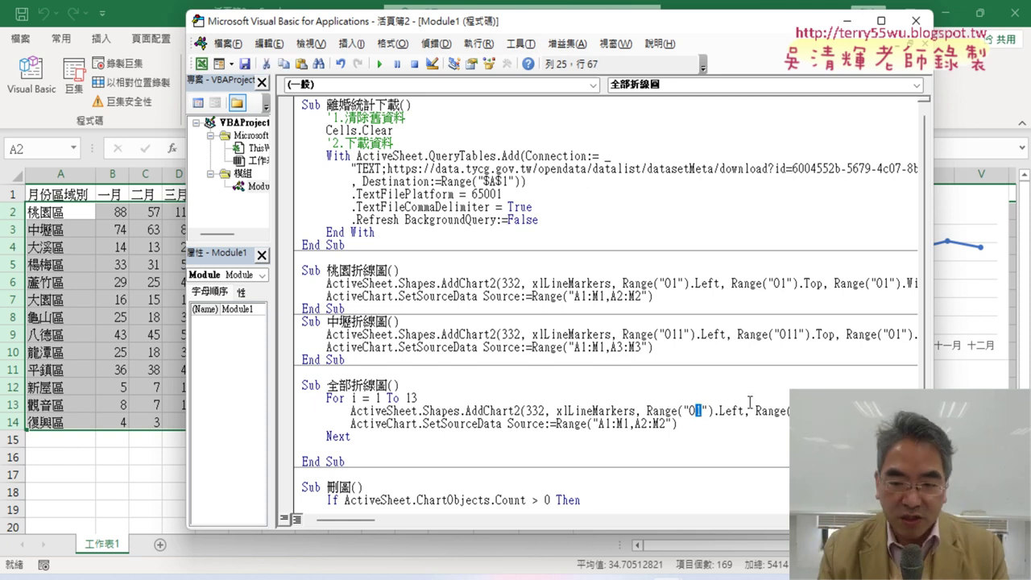
{"action": "key", "text": "Up"}
{"action": "key", "text": "Up"}
{"action": "key", "text": "Return"}
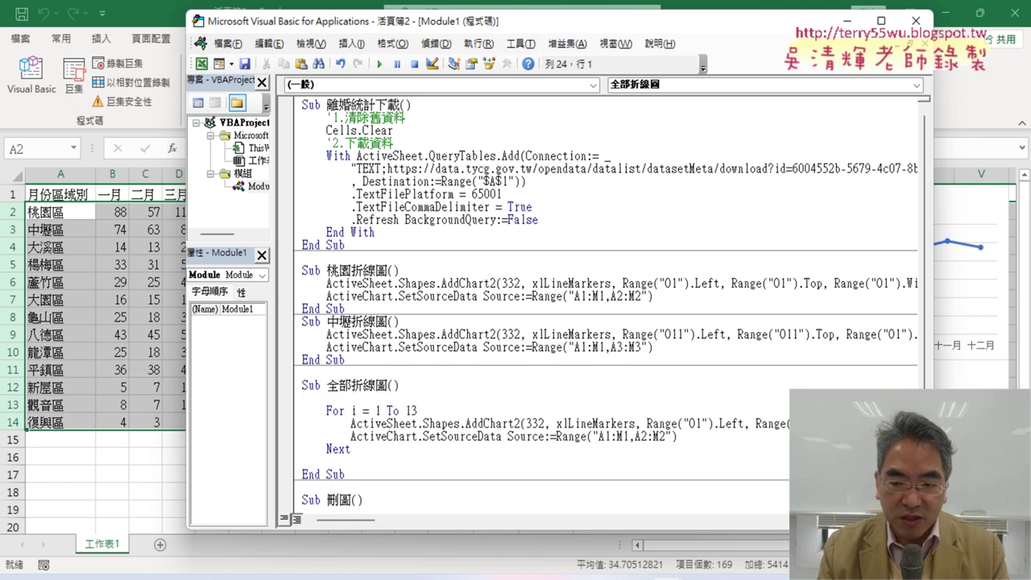
{"action": "type", "text": "k"}
{"action": "type", "text": "="}
{"action": "type", "text": "1"}
{"action": "key", "text": "Down"}
{"action": "key", "text": "Down"}
{"action": "key", "text": "Down"}
- Insert k = k + 10 just above Next
{"action": "key", "text": "End"}
{"action": "key", "text": "Return"}
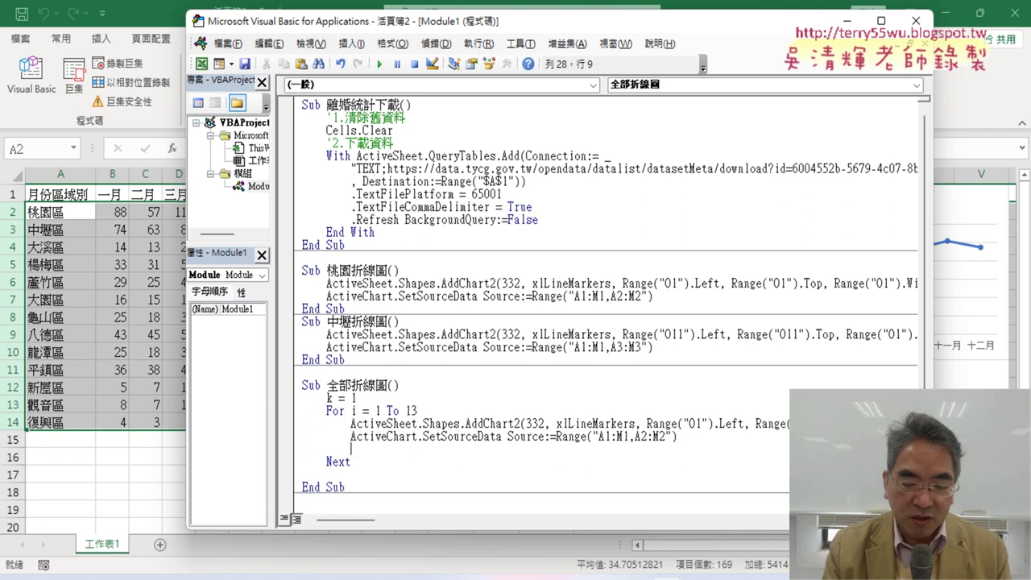
{"action": "type", "text": "k = "}
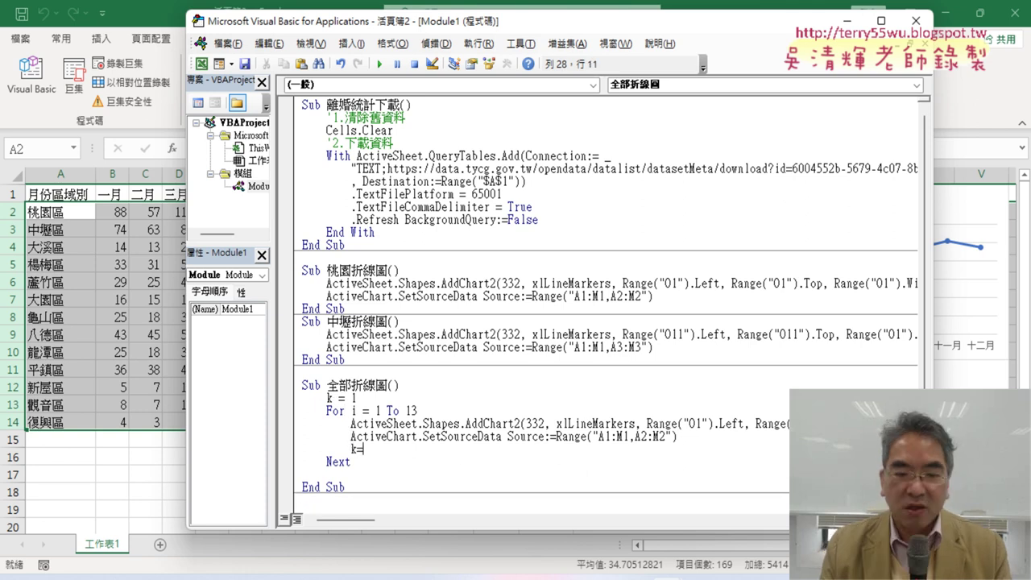
{"action": "type", "text": "k + 10"}
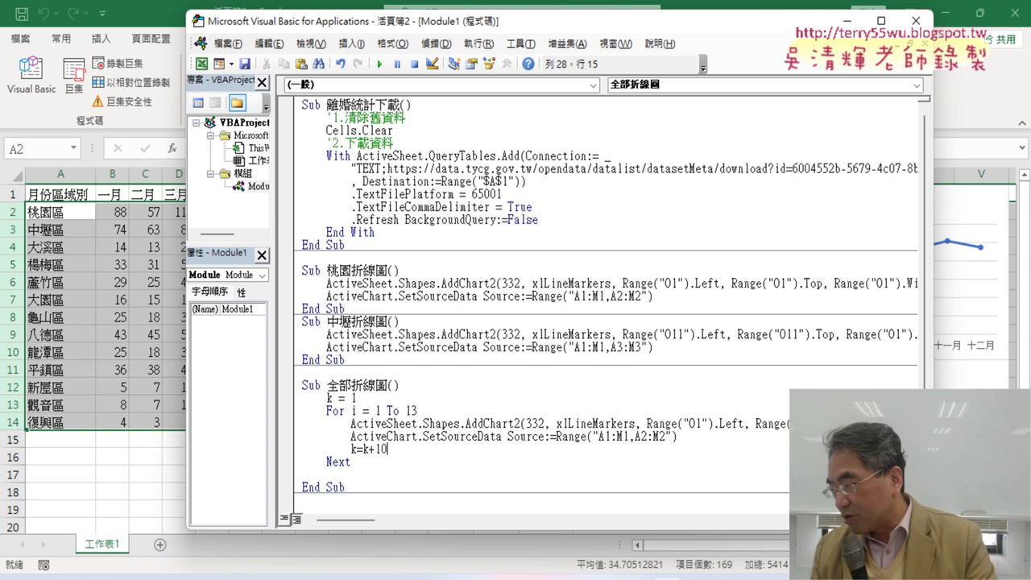
{"action": "left_click", "coordinate": [658, 359]}
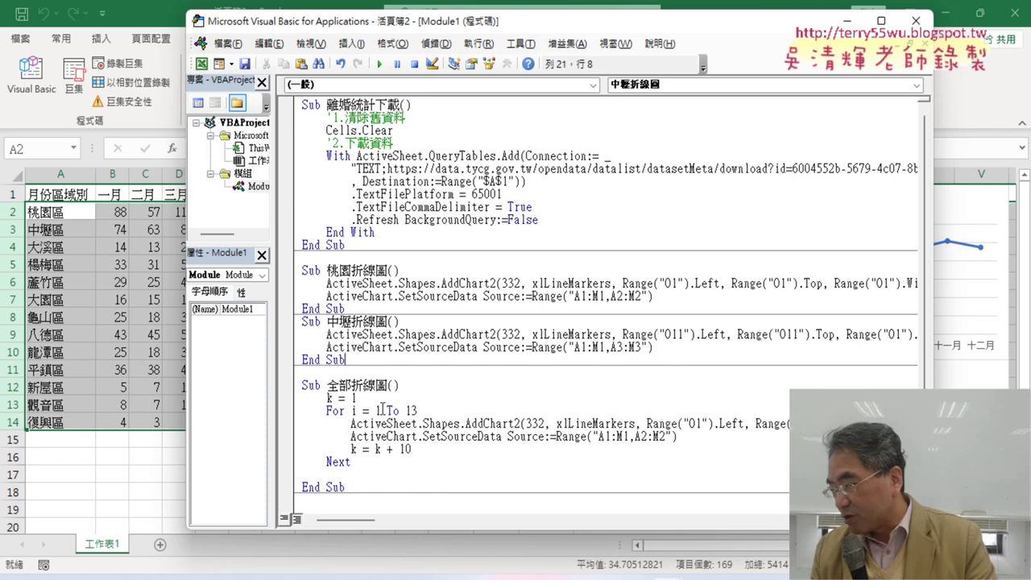
- Change the AddChart2 anchor from Range("O1") to Range("O" & k)
{"action": "double_click", "coordinate": [330, 397]}
{"action": "left_click", "coordinate": [706, 425]}
{"action": "double_click", "coordinate": [699, 424]}
{"action": "left_click", "coordinate": [806, 423]}
{"action": "key", "text": "shift+Right"}
{"action": "left_click_drag", "start_coordinate": [703, 423], "coordinate": [697, 424]}
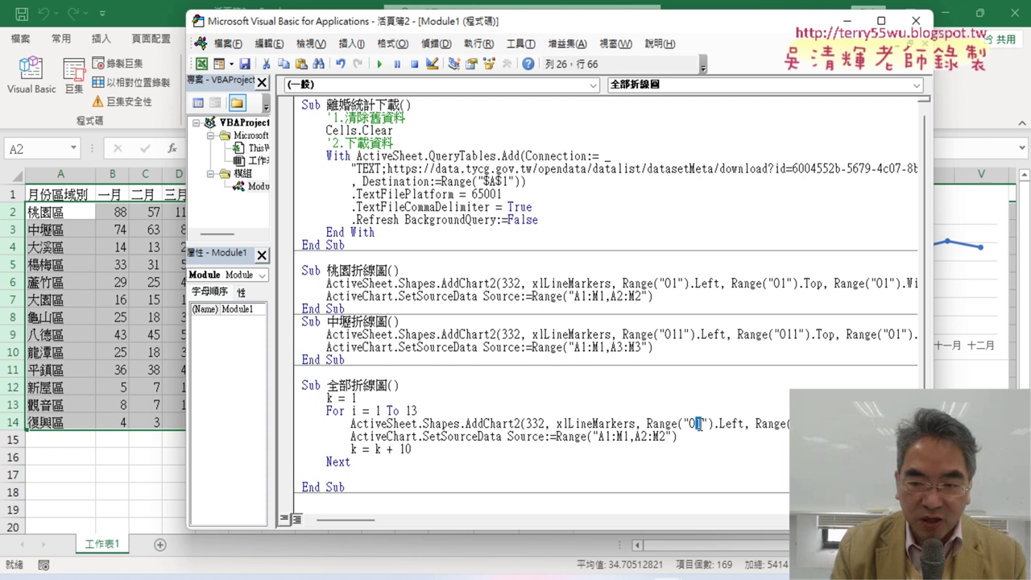
{"action": "key", "text": "Delete"}
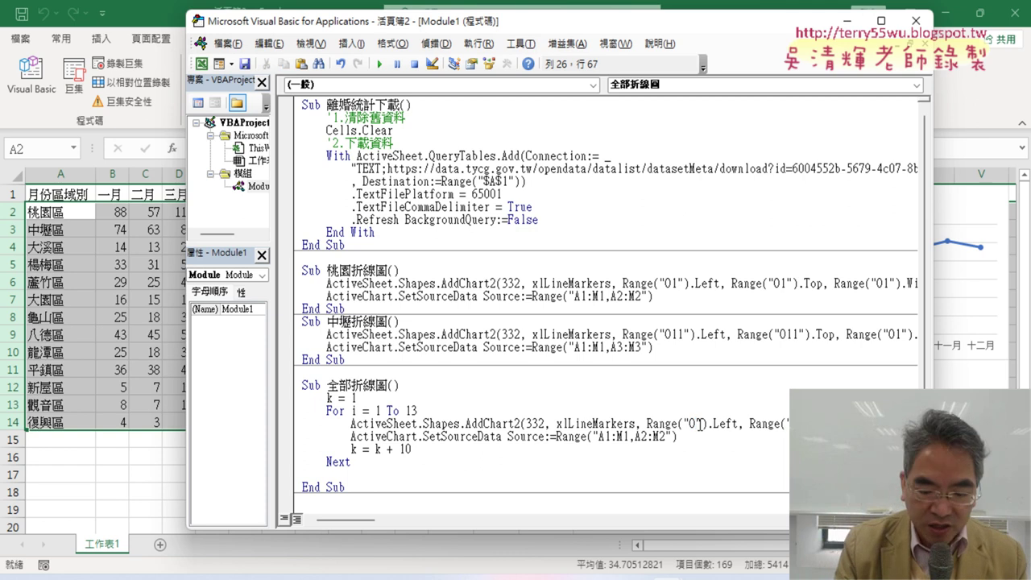
{"action": "type", "text": "&"}
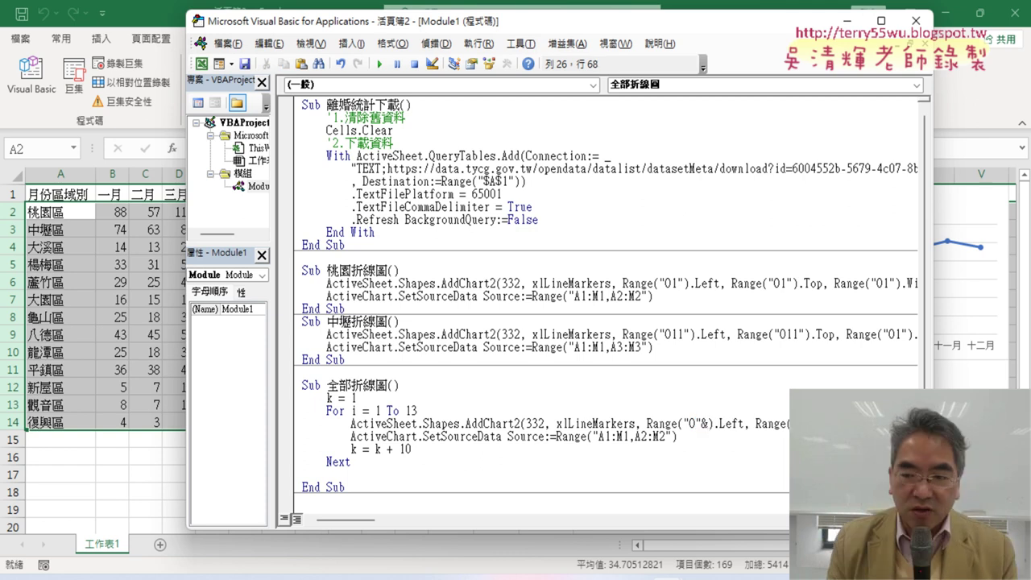
{"action": "type", "text": "k"}
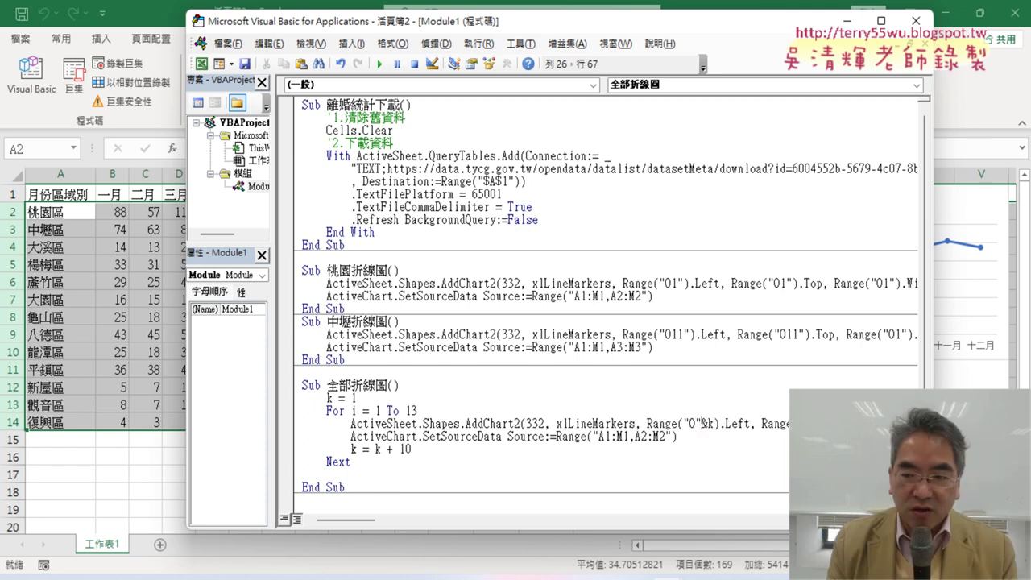
{"action": "left_click", "coordinate": [699, 424]}
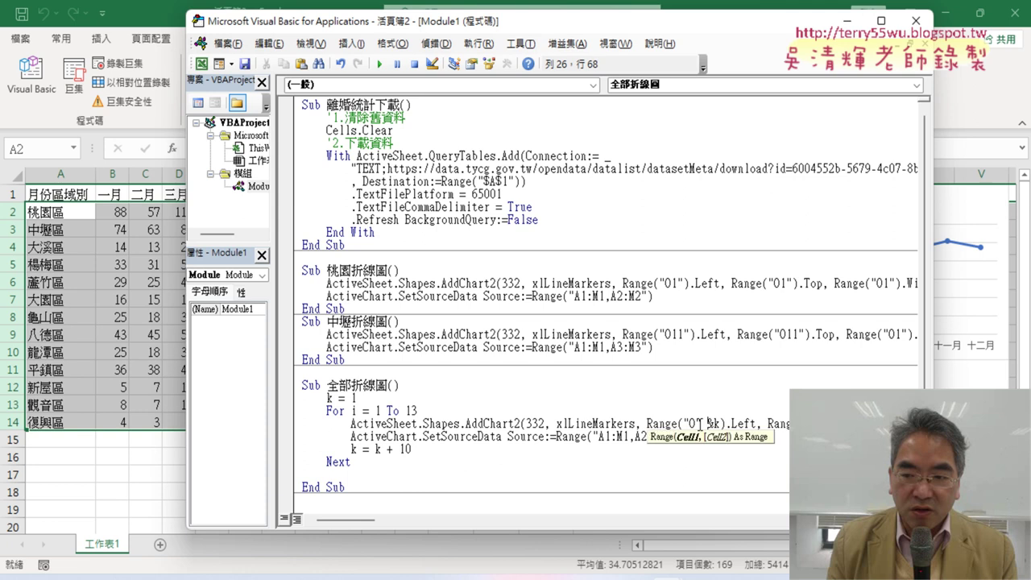
{"action": "key", "text": "Right"}
{"action": "key", "text": "Right"}
{"action": "key", "text": "Right"}
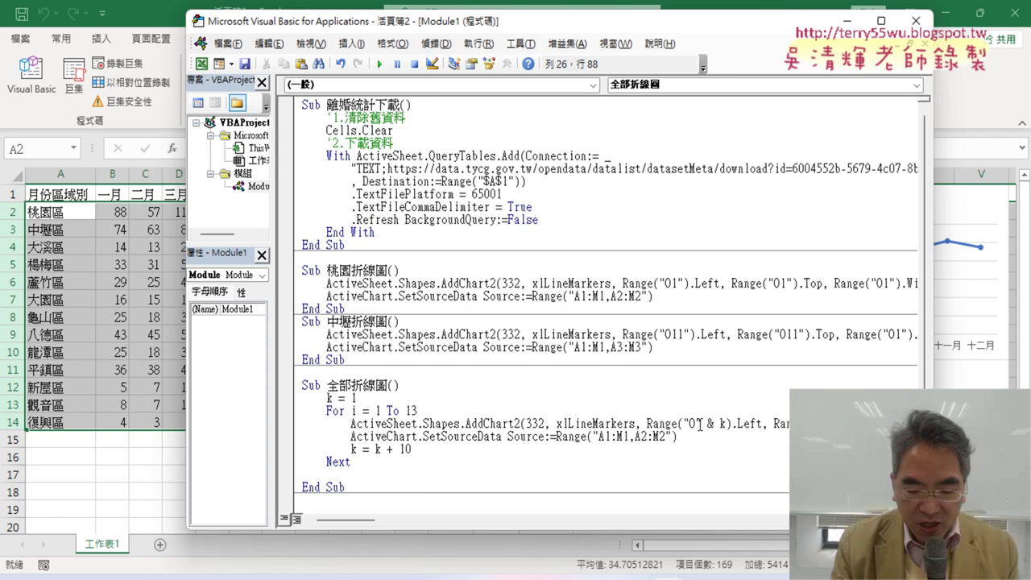
{"action": "key", "text": "Right"}
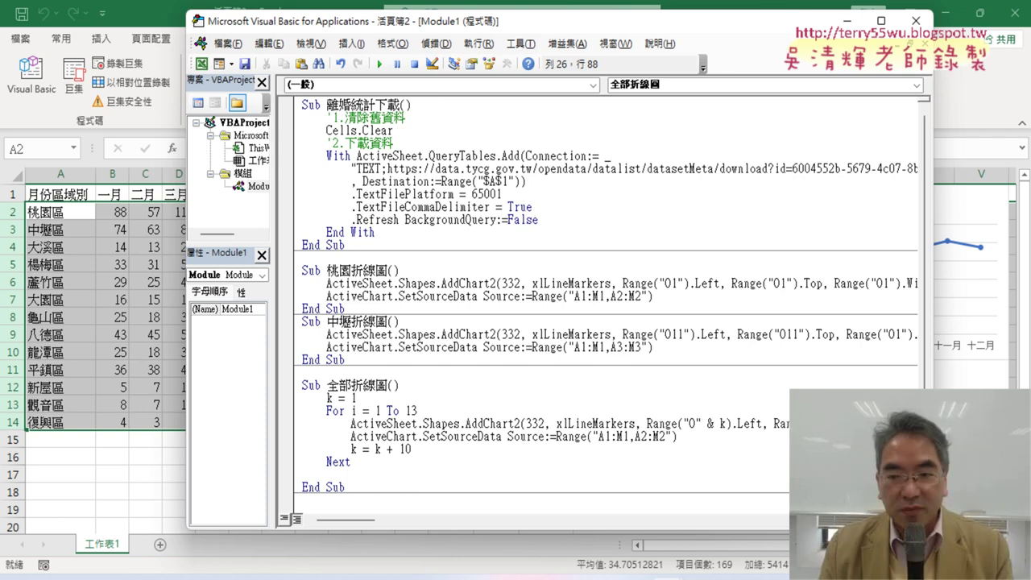
{"action": "key", "text": "Right"}
{"action": "key", "text": "Right"}
{"action": "key", "text": "Down"}
- Run 刪圖 then 全部折線圖 to test drawing the loop charts
{"action": "scroll", "coordinate": [662, 408], "scroll_direction": "down", "scroll_amount": 2}
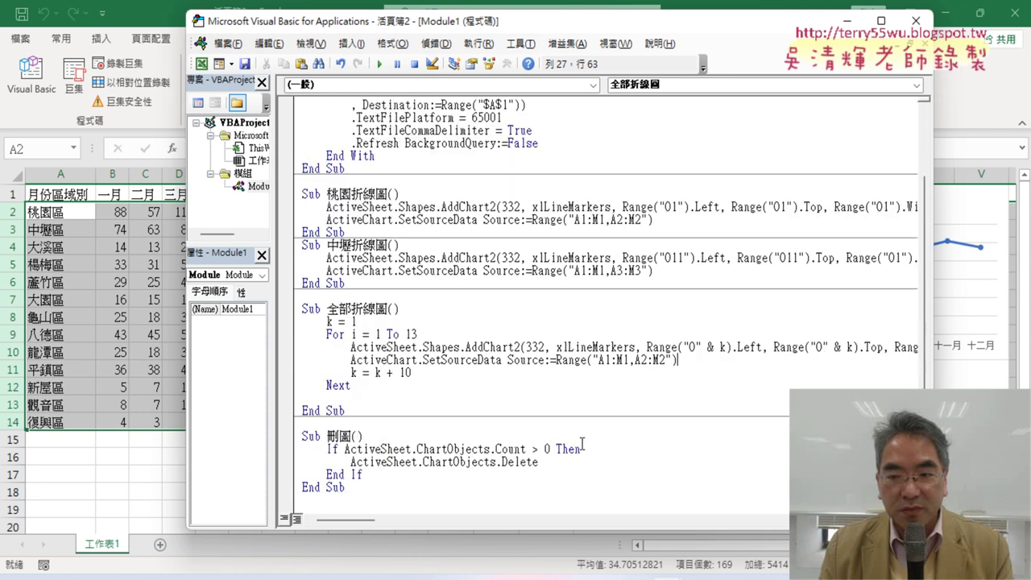
{"action": "left_click_drag", "start_coordinate": [932, 351], "coordinate": [551, 365]}
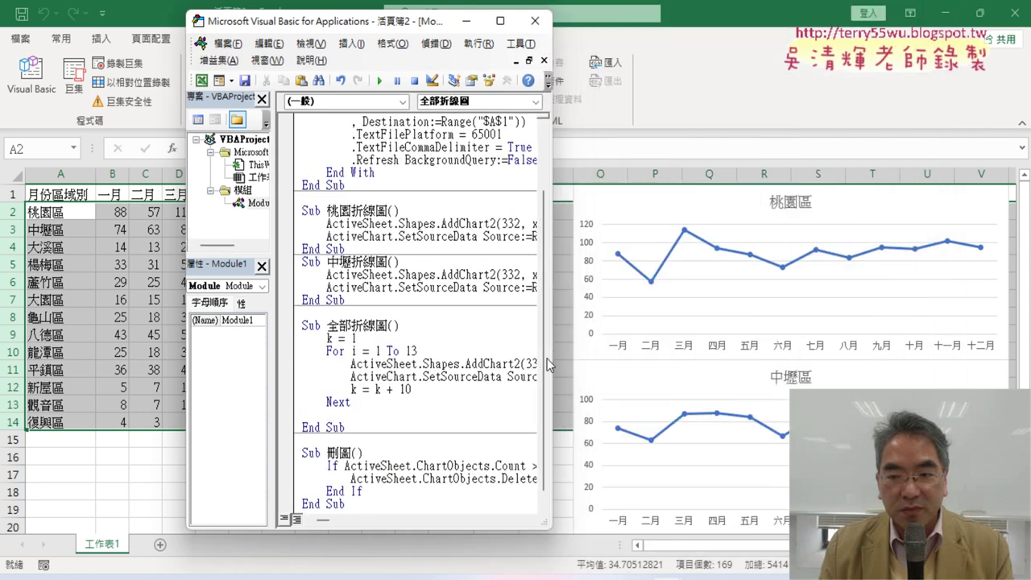
{"action": "left_click", "coordinate": [384, 466]}
{"action": "left_click", "coordinate": [379, 81]}
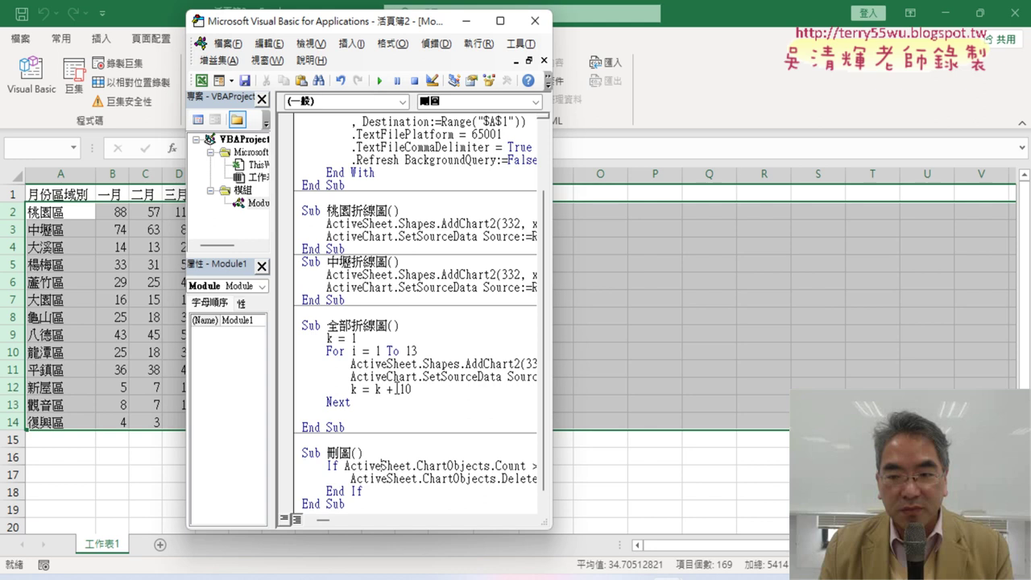
{"action": "left_click", "coordinate": [401, 376]}
{"action": "left_click", "coordinate": [379, 80]}
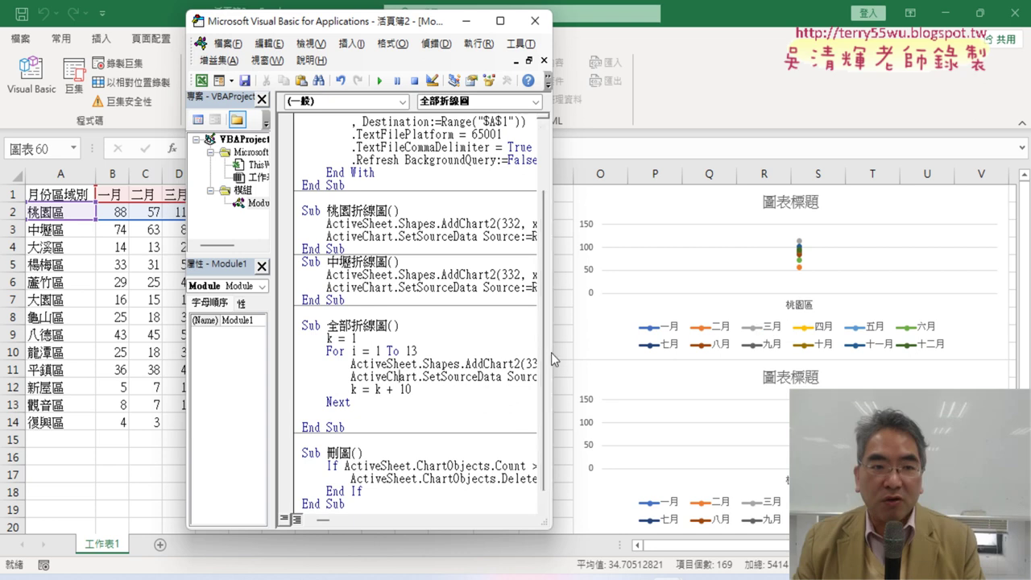
{"action": "left_click_drag", "start_coordinate": [554, 352], "coordinate": [855, 352]}
{"action": "left_click", "coordinate": [636, 360]}
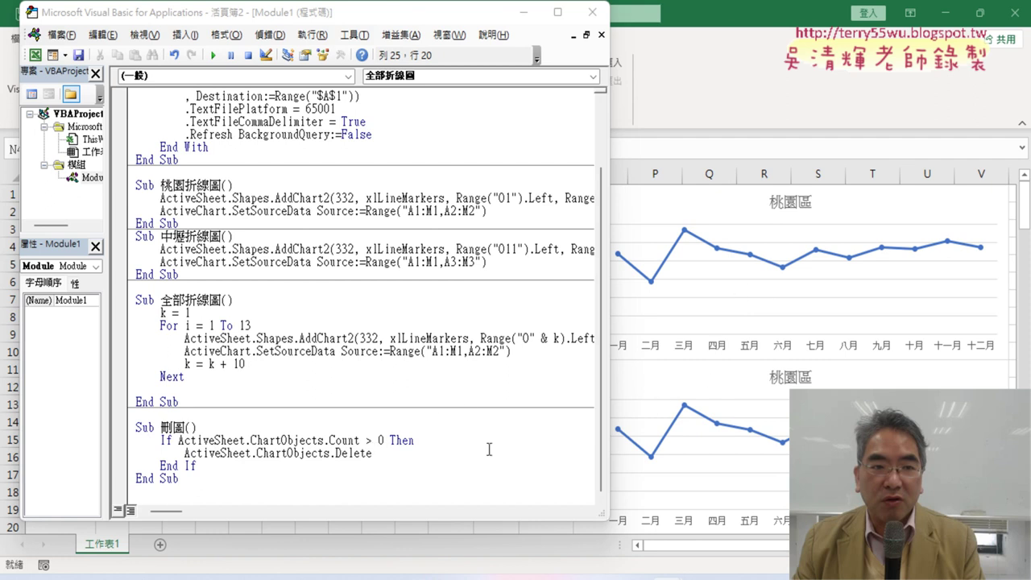
- Clear and redraw the charts twice by alternating 刪圖 and 全部折線圖
{"action": "left_click", "coordinate": [336, 440]}
{"action": "left_click", "coordinate": [212, 54]}
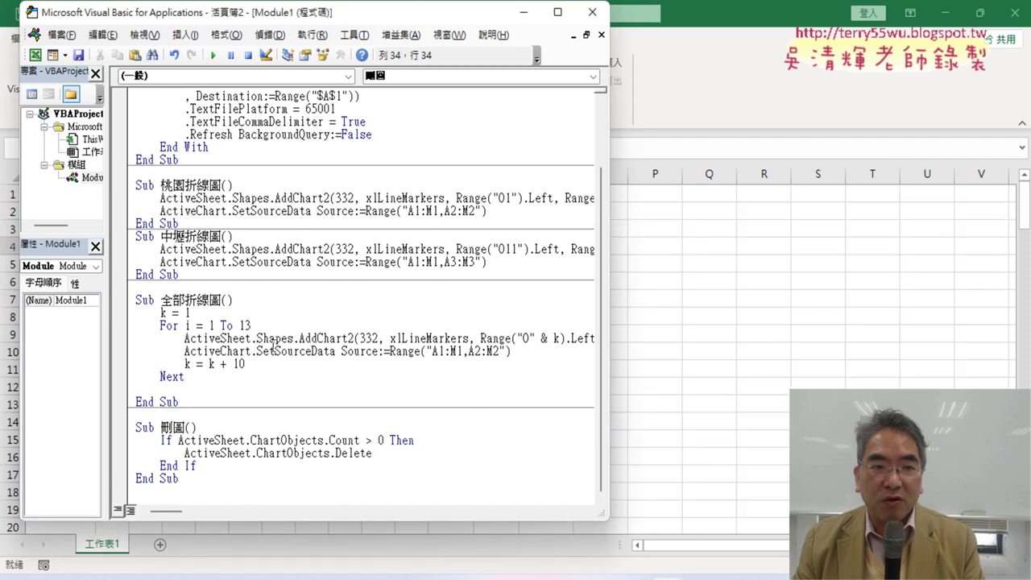
{"action": "left_click", "coordinate": [275, 338]}
{"action": "left_click", "coordinate": [212, 55]}
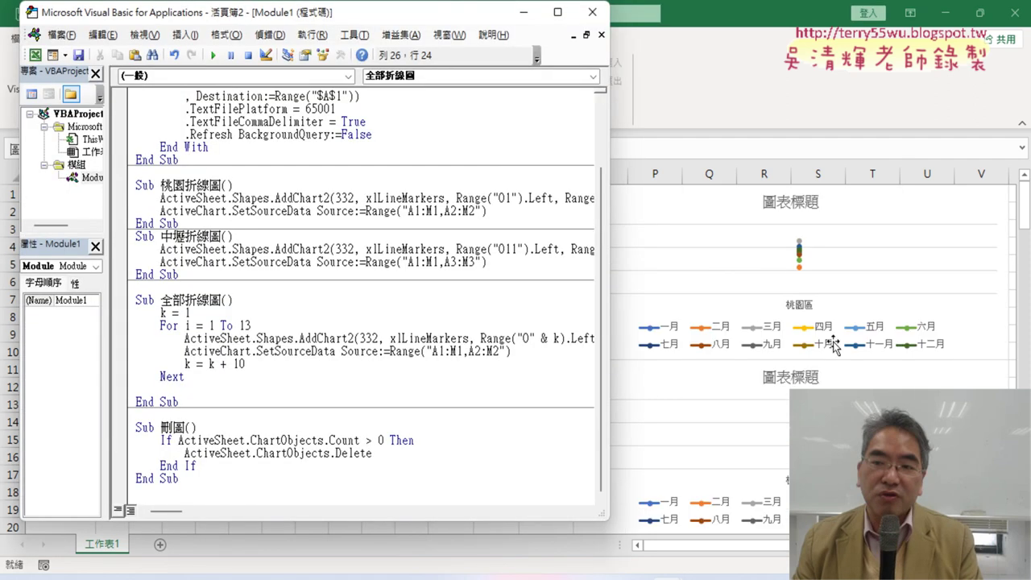
{"action": "left_click", "coordinate": [316, 439]}
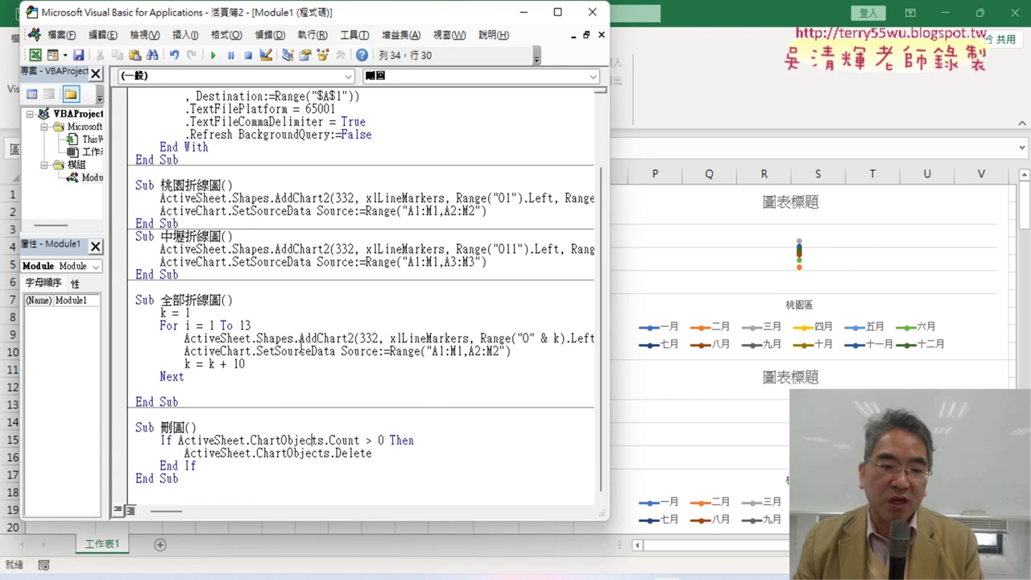
{"action": "left_click", "coordinate": [213, 55]}
{"action": "left_click", "coordinate": [246, 363]}
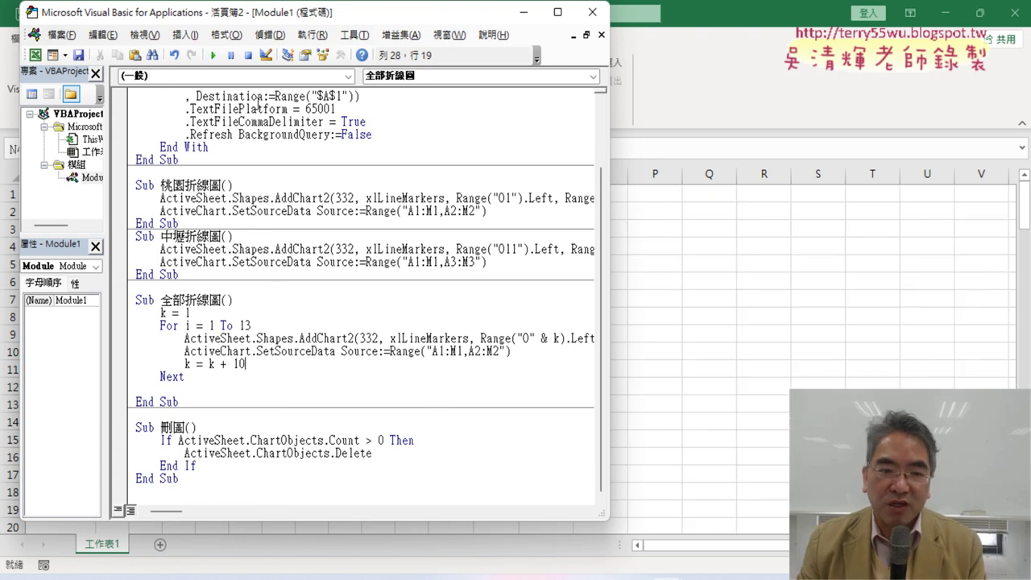
{"action": "left_click", "coordinate": [213, 55]}
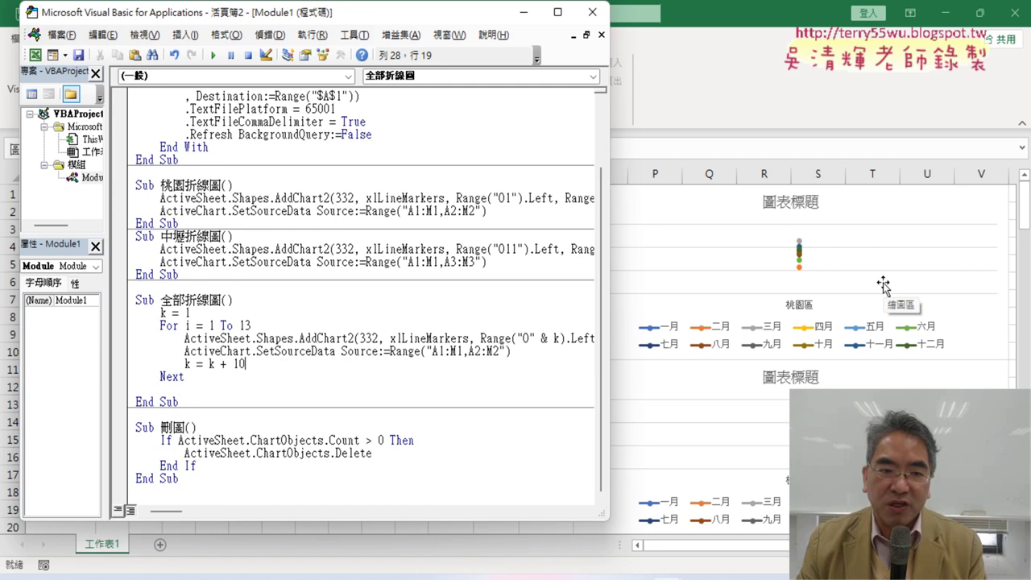
- Check the sheet data, then delete all charts with 刪圖
{"action": "left_click_drag", "start_coordinate": [337, 18], "coordinate": [601, 67]}
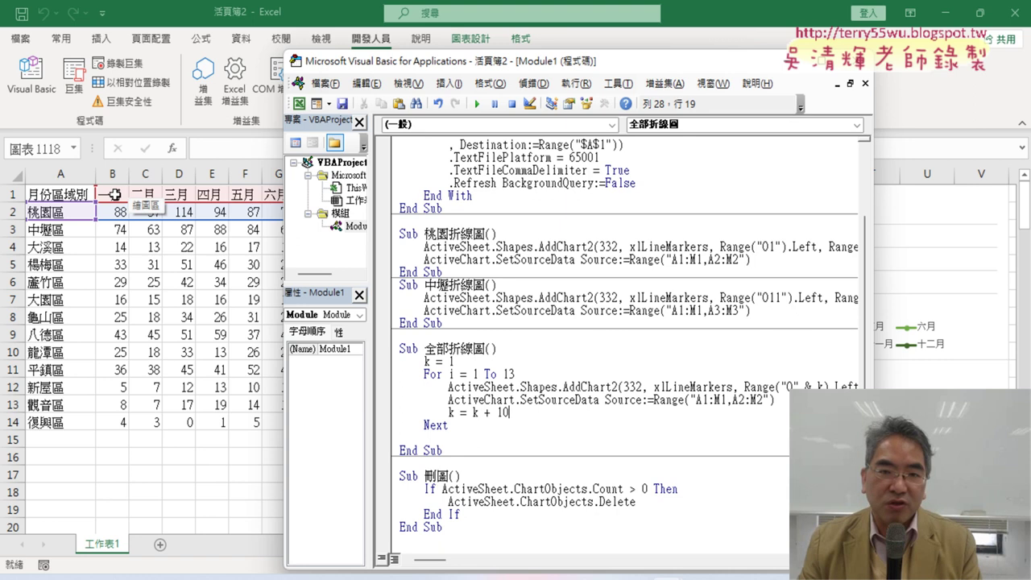
{"action": "left_click_drag", "start_coordinate": [592, 68], "coordinate": [354, 52]}
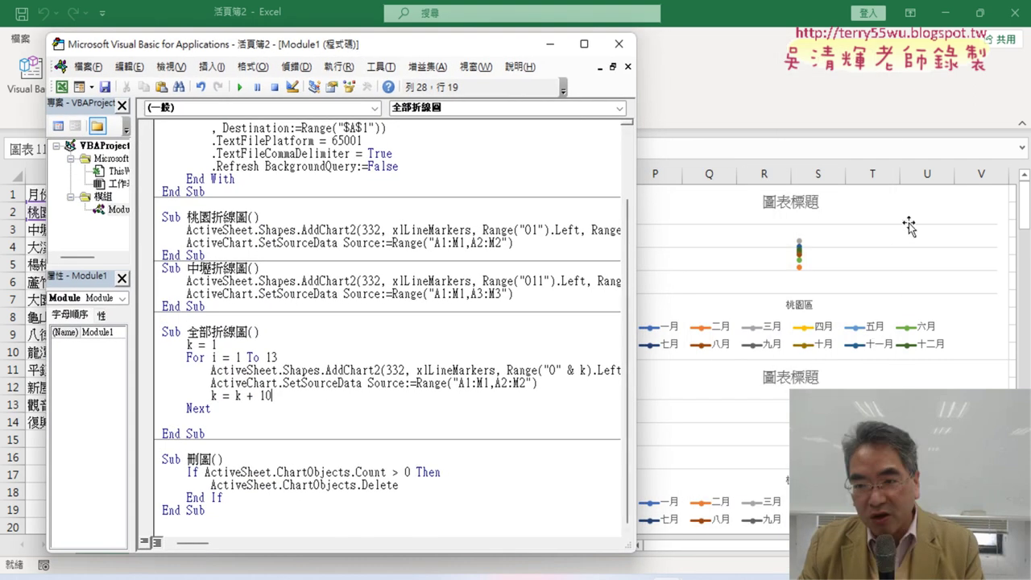
{"action": "left_click", "coordinate": [347, 471]}
{"action": "left_click", "coordinate": [238, 88]}
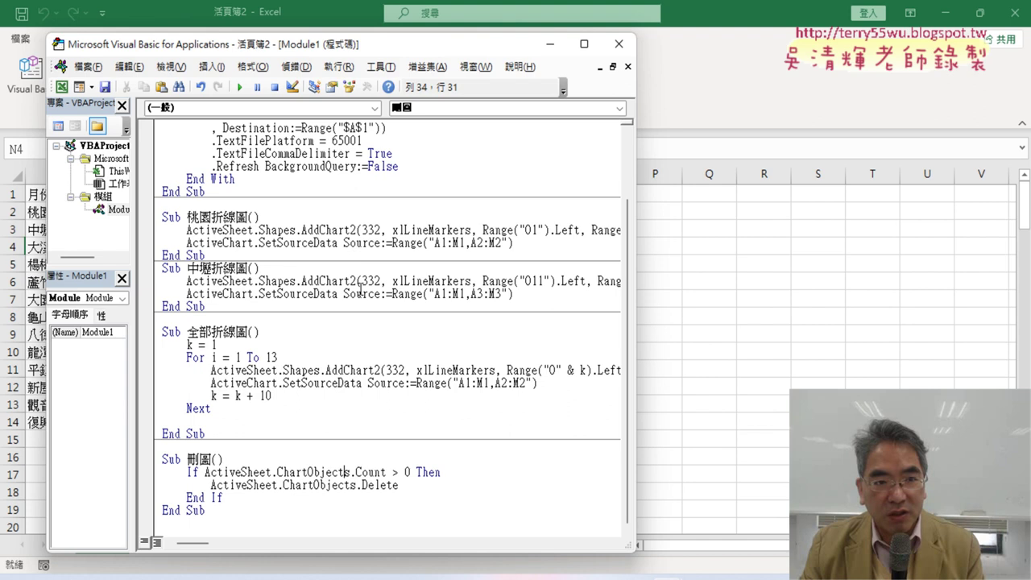
{"action": "left_click", "coordinate": [334, 370]}
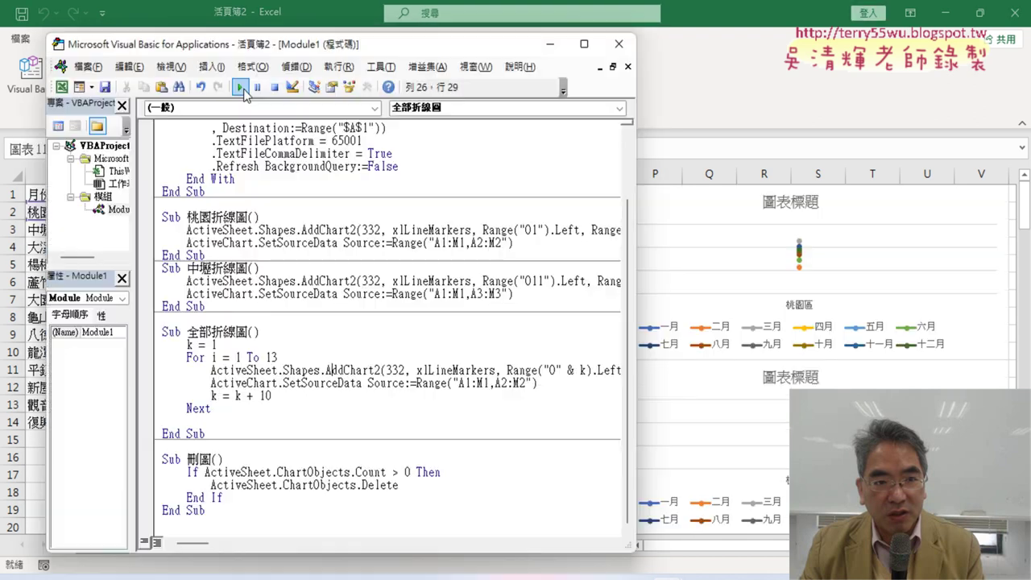
{"action": "left_click", "coordinate": [354, 485]}
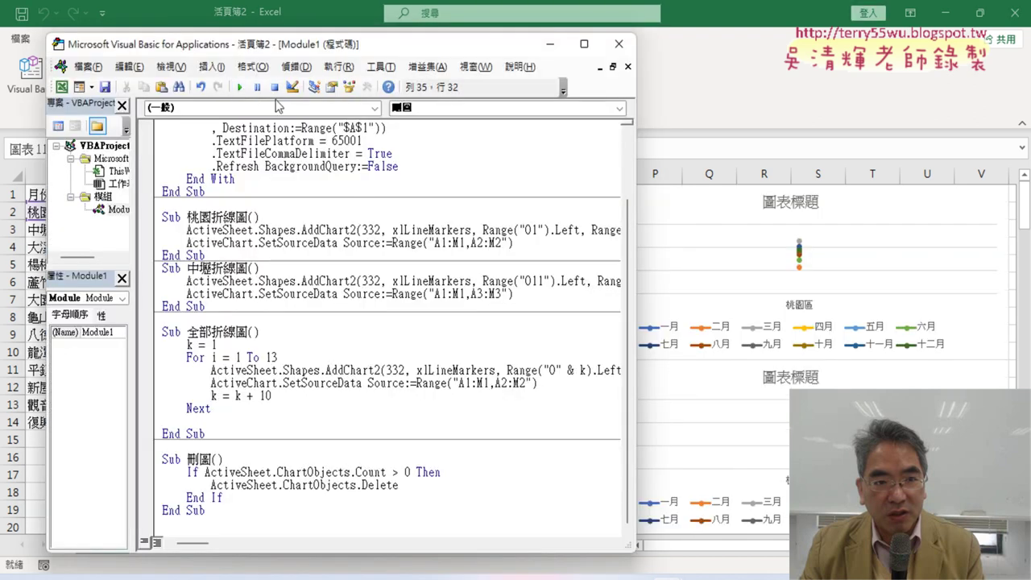
{"action": "left_click", "coordinate": [242, 87]}
- Redraw the 桃園區 chart with 桃園折線圖, then remove it with 刪圖
{"action": "left_click", "coordinate": [300, 229]}
{"action": "left_click", "coordinate": [242, 87]}
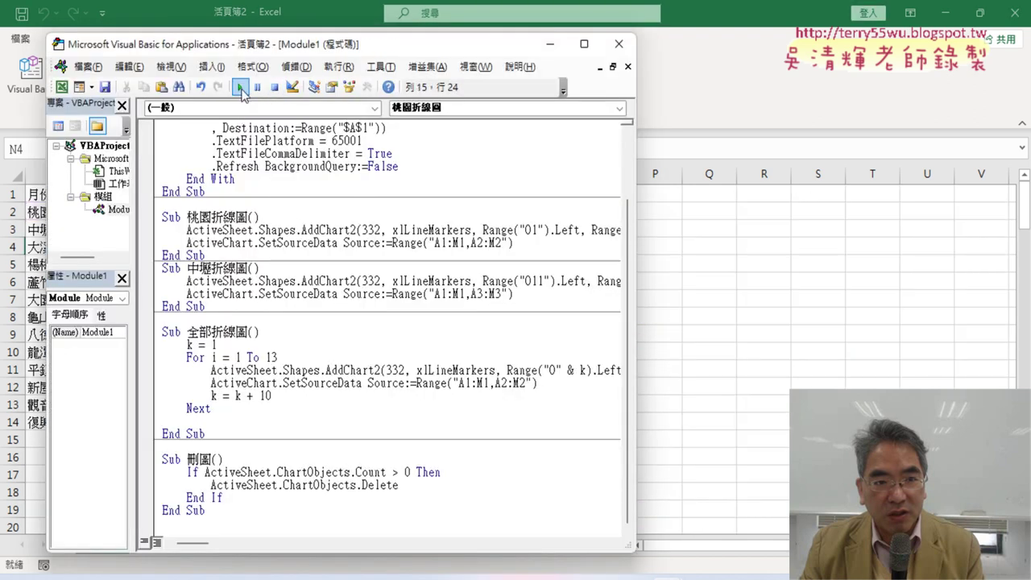
{"action": "left_click", "coordinate": [321, 472]}
{"action": "left_click", "coordinate": [240, 87]}
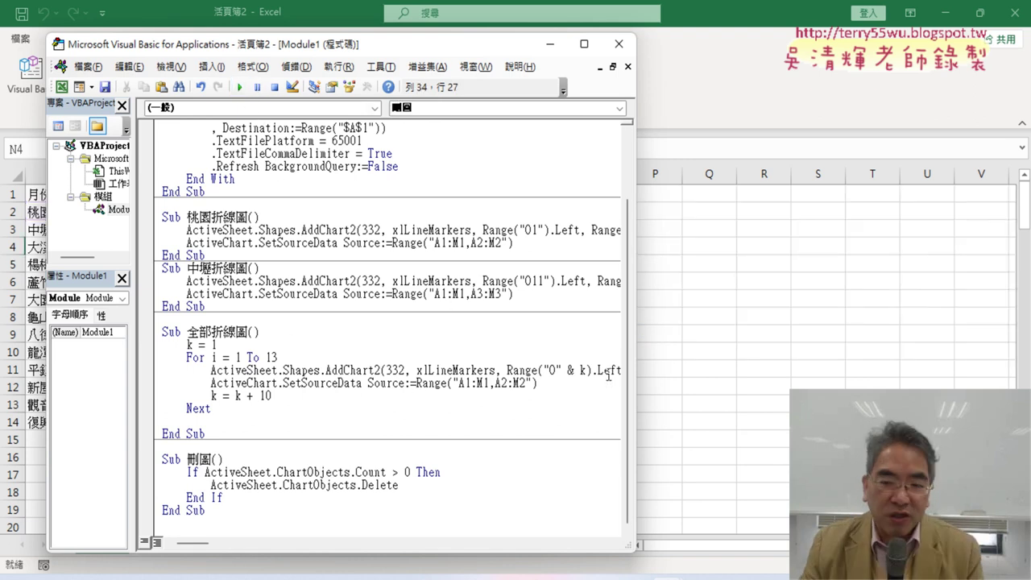
{"action": "left_click_drag", "start_coordinate": [636, 375], "coordinate": [957, 377]}
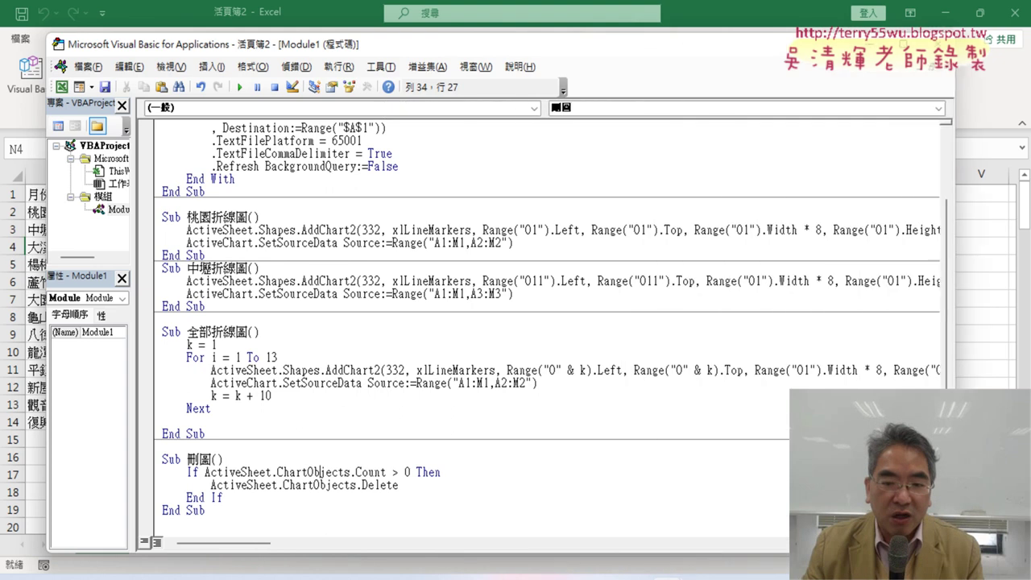
{"action": "left_click", "coordinate": [558, 370]}
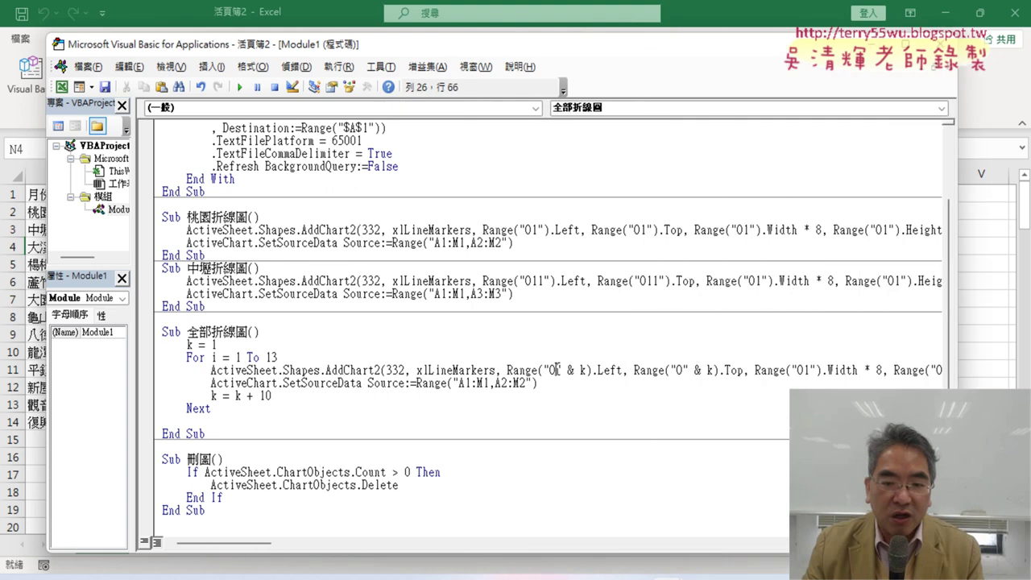
{"action": "left_click_drag", "start_coordinate": [714, 371], "coordinate": [689, 371]}
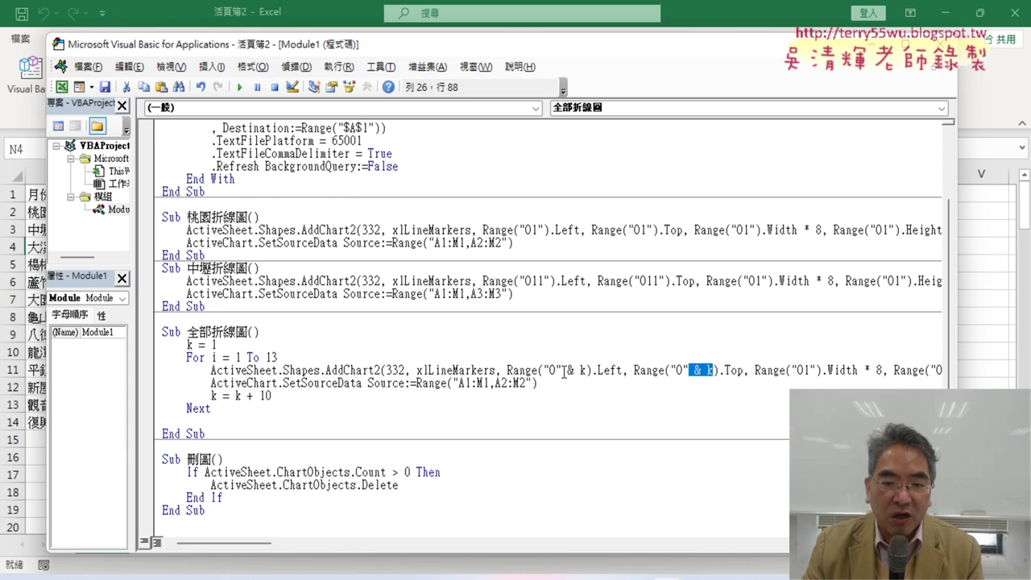
{"action": "left_click_drag", "start_coordinate": [563, 370], "coordinate": [586, 371]}
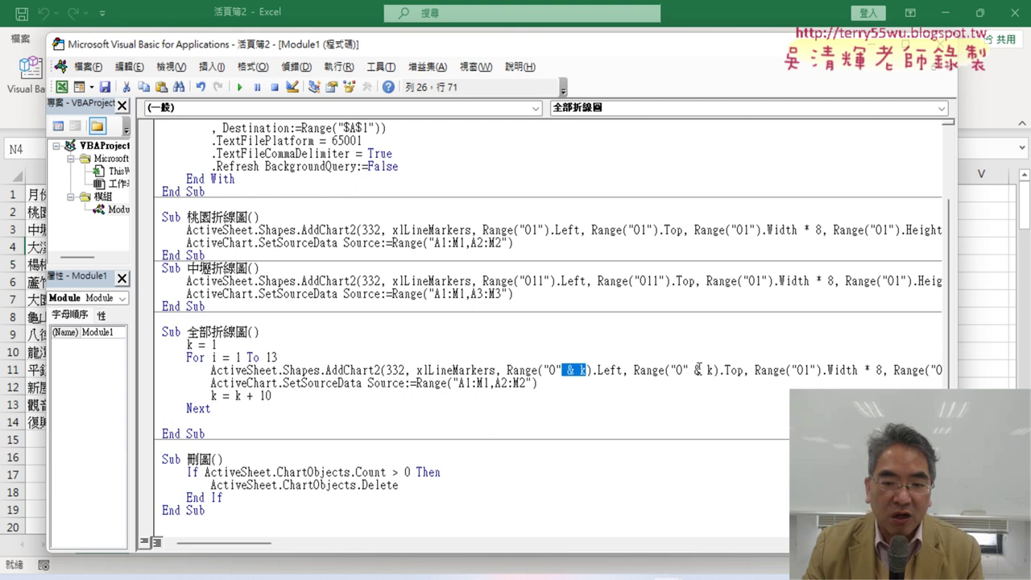
{"action": "left_click_drag", "start_coordinate": [956, 355], "coordinate": [679, 354]}
{"action": "left_click", "coordinate": [484, 244]}
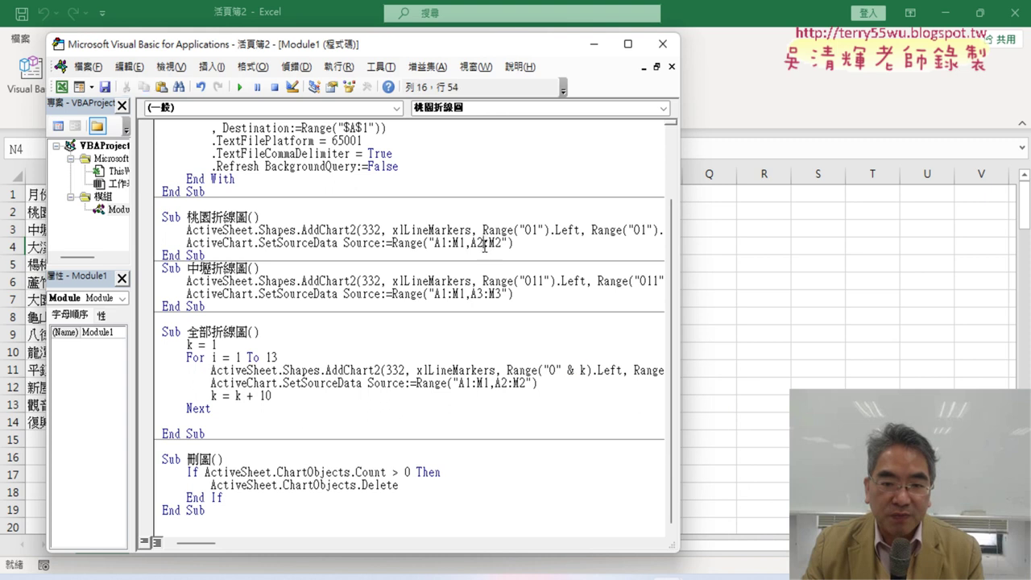
{"action": "left_click_drag", "start_coordinate": [482, 294], "coordinate": [477, 297]}
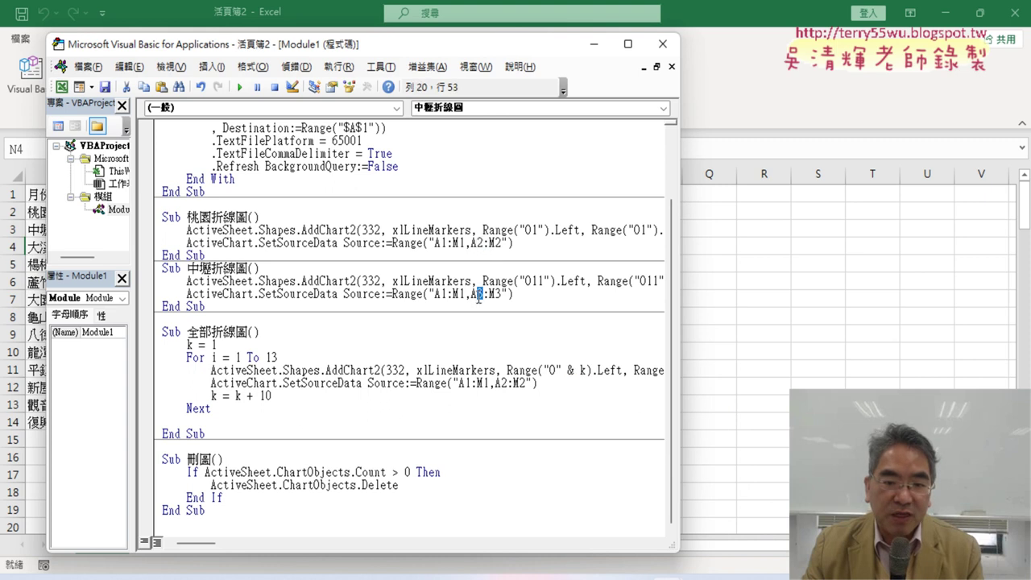
{"action": "type", "text": "3"}
{"action": "left_click_drag", "start_coordinate": [506, 384], "coordinate": [500, 384]}
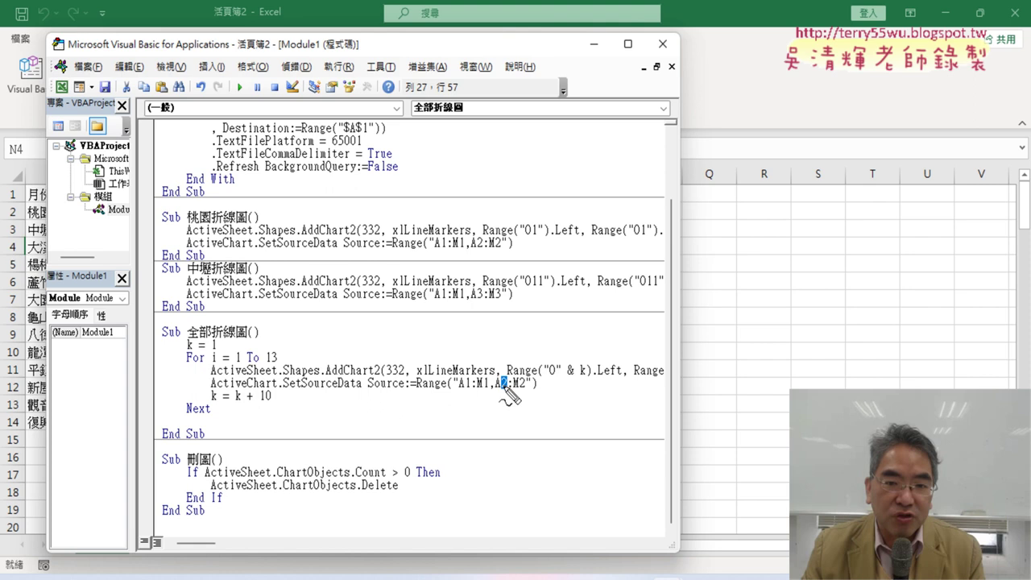
{"action": "left_click_drag", "start_coordinate": [500, 390], "coordinate": [510, 390]}
{"action": "left_click_drag", "start_coordinate": [475, 249], "coordinate": [486, 248]}
{"action": "left_click_drag", "start_coordinate": [476, 297], "coordinate": [485, 296]}
{"action": "left_click_drag", "start_coordinate": [476, 252], "coordinate": [485, 253]}
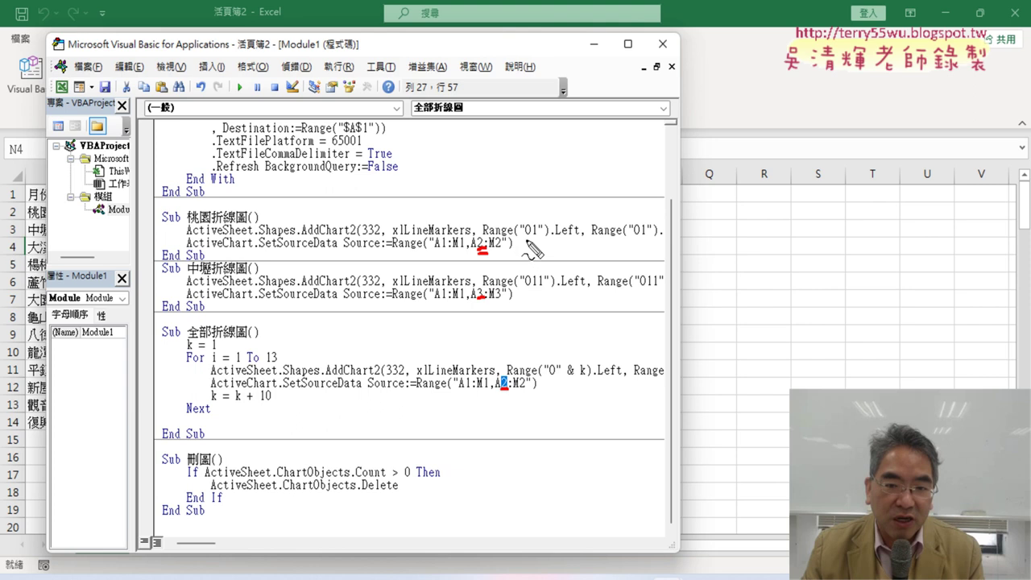
{"action": "mouse_move", "coordinate": [525, 238]}
{"action": "left_mouse_down"}
{"action": "mouse_move", "coordinate": [526, 266]}
{"action": "mouse_move", "coordinate": [563, 251]}
{"action": "mouse_move", "coordinate": [548, 282]}
{"action": "mouse_move", "coordinate": [520, 222]}
{"action": "mouse_move", "coordinate": [544, 278]}
{"action": "left_mouse_up"}
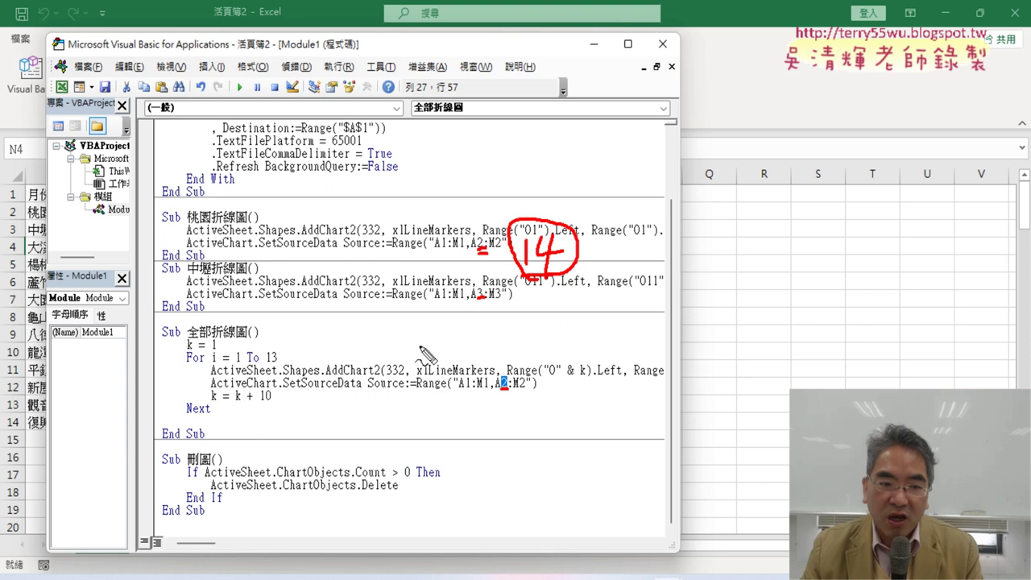
{"action": "left_click_drag", "start_coordinate": [211, 365], "coordinate": [243, 362]}
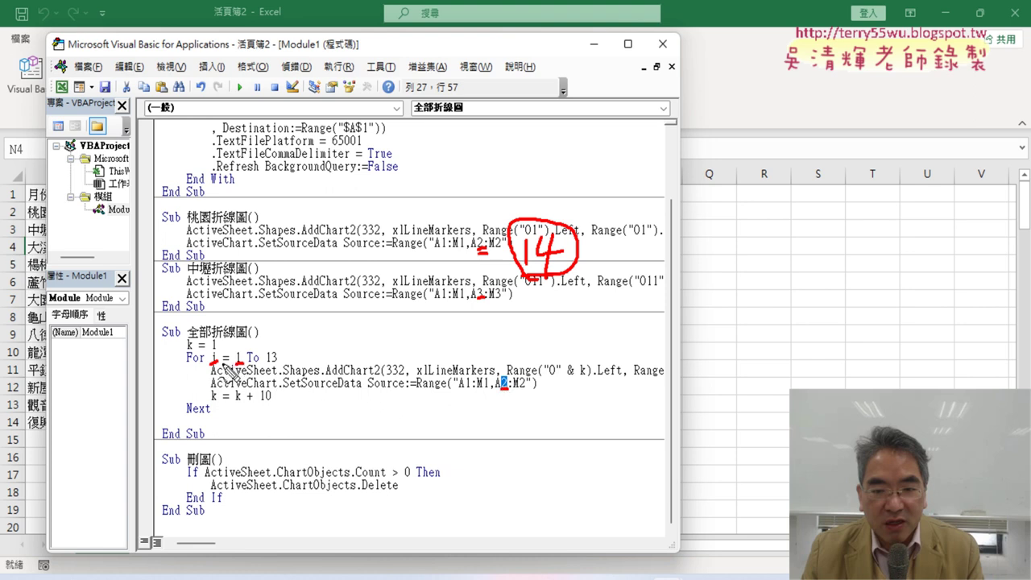
{"action": "key", "text": "Escape"}
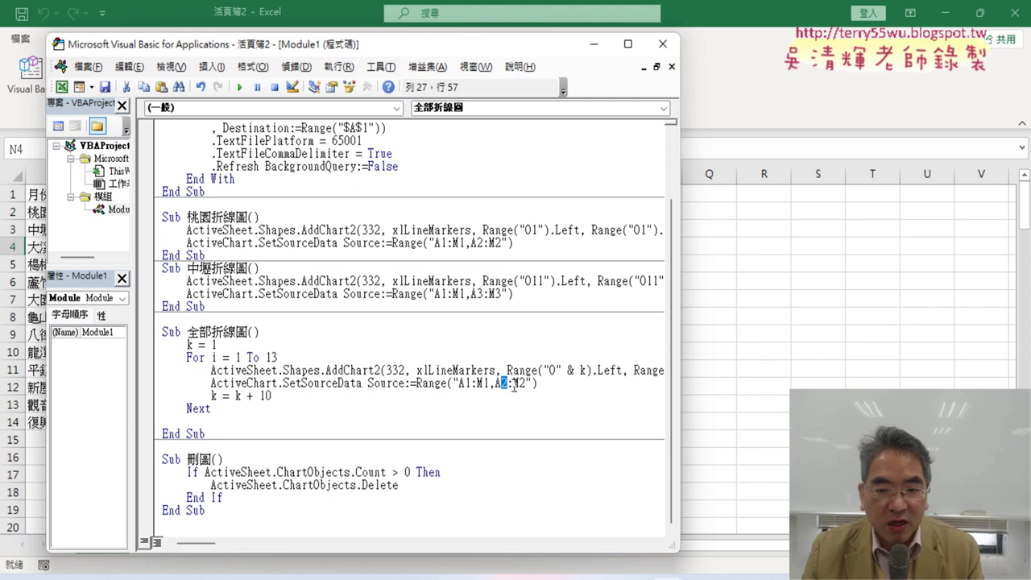
{"action": "left_click", "coordinate": [516, 385]}
{"action": "left_click_drag", "start_coordinate": [508, 384], "coordinate": [501, 384]}
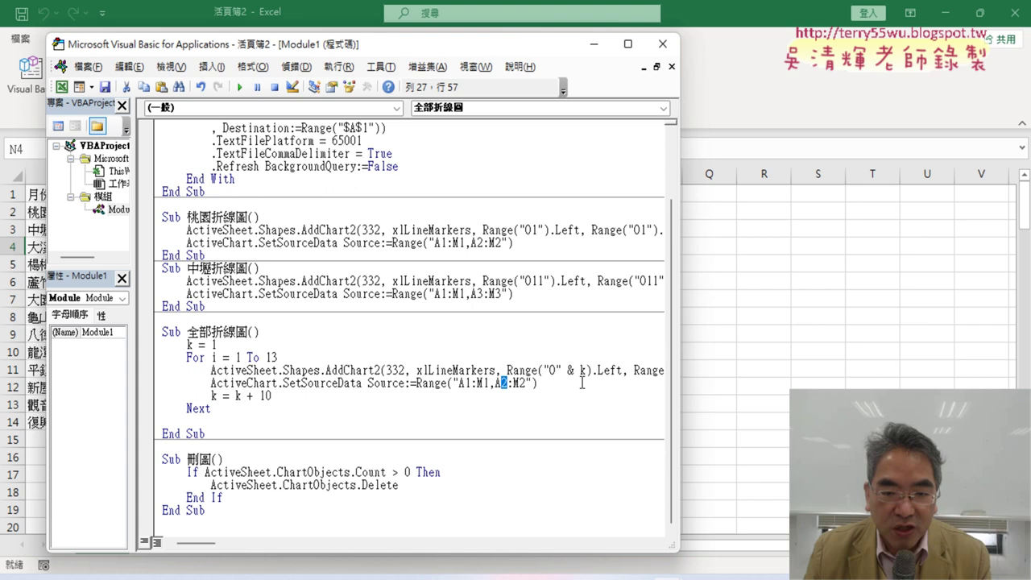
{"action": "left_click_drag", "start_coordinate": [460, 383], "coordinate": [528, 383]}
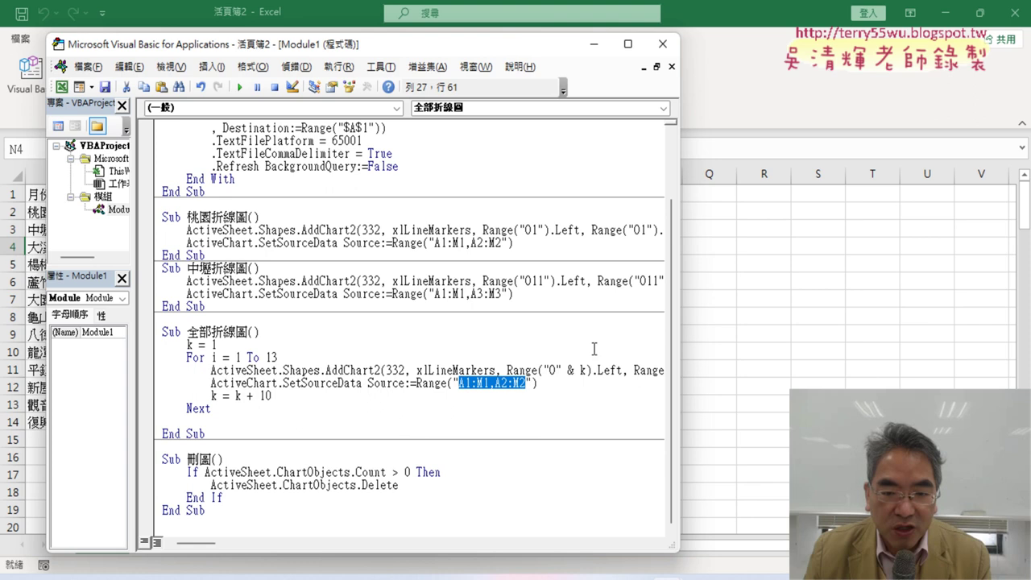
{"action": "left_click_drag", "start_coordinate": [499, 384], "coordinate": [505, 384]}
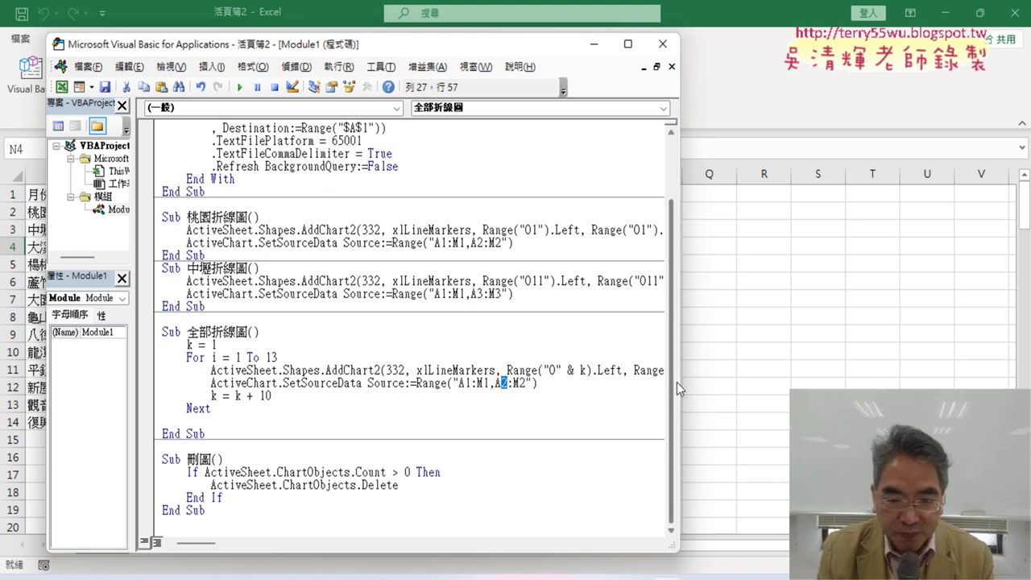
- Replace both row-2 references with "&i+1 concatenations, giving "A1:M1,A"&i+1&":M"&i+1
{"action": "type", "text": "\"\""}
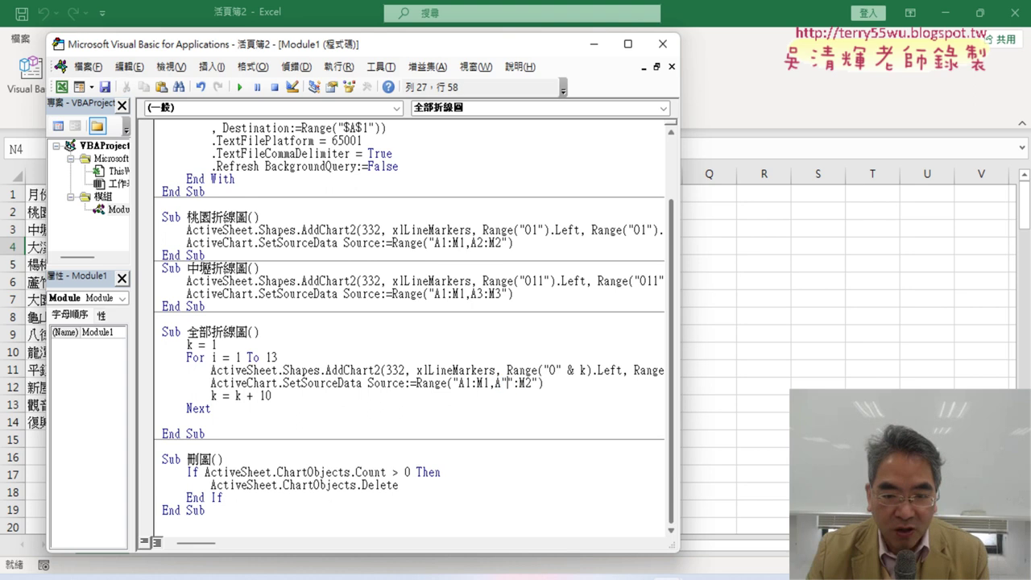
{"action": "type", "text": "&&"}
{"action": "type", "text": "i"}
{"action": "type", "text": "+"}
{"action": "type", "text": "1&"}
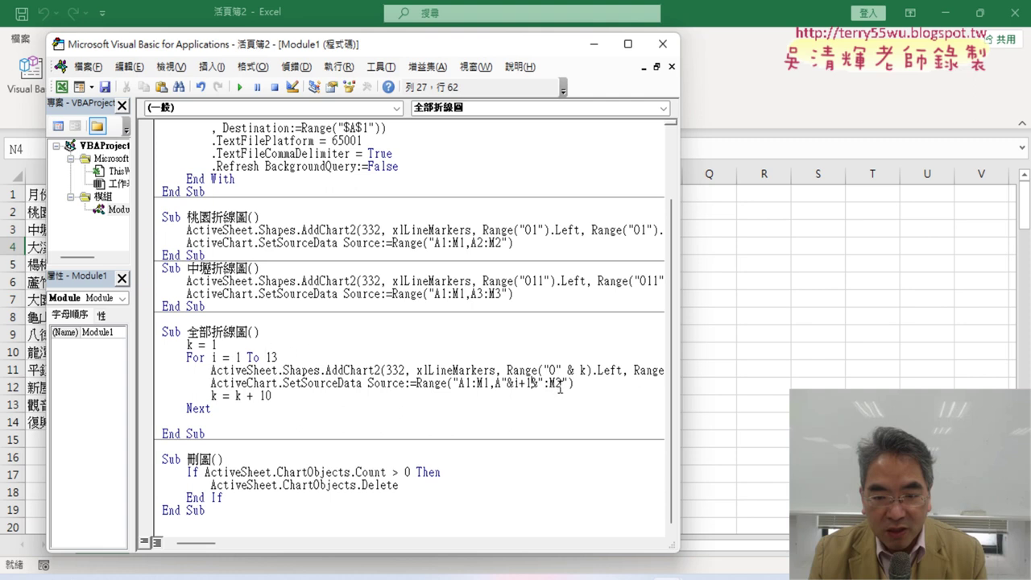
{"action": "left_click_drag", "start_coordinate": [563, 384], "coordinate": [556, 383]}
{"action": "type", "text": "\""}
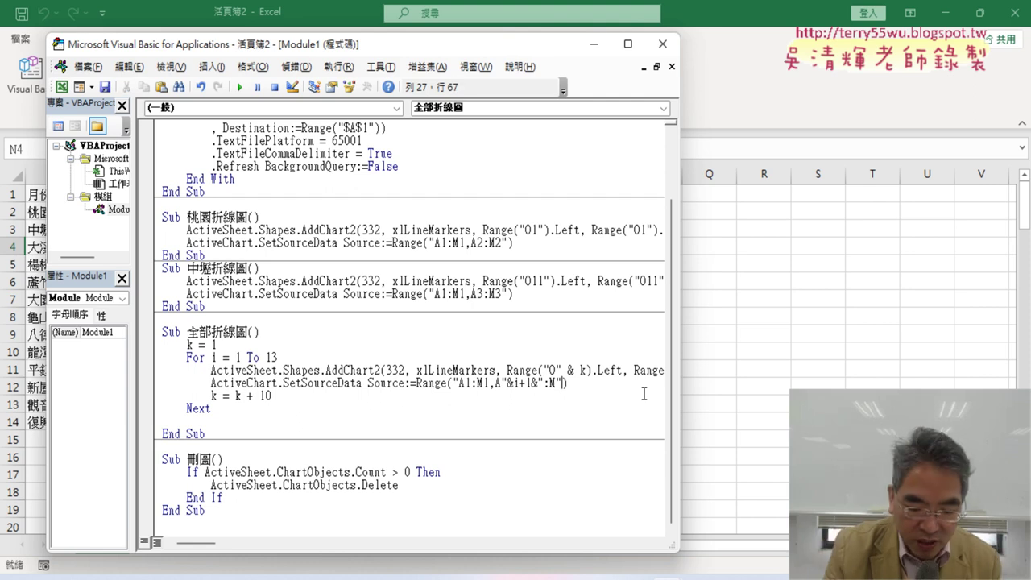
{"action": "type", "text": "&i"}
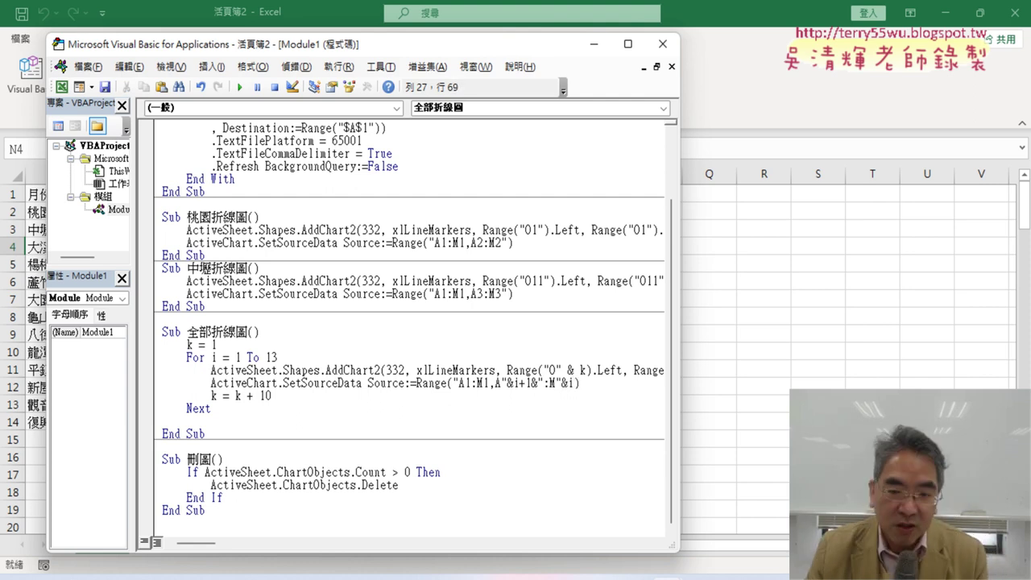
{"action": "type", "text": "+1"}
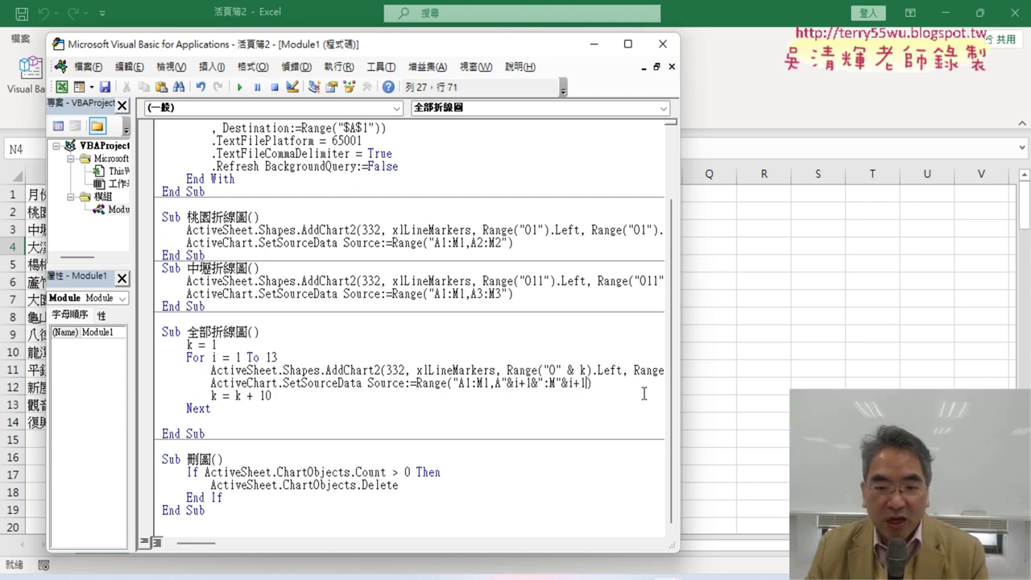
{"action": "left_click", "coordinate": [570, 385]}
{"action": "left_click", "coordinate": [566, 385]}
{"action": "left_click", "coordinate": [508, 404]}
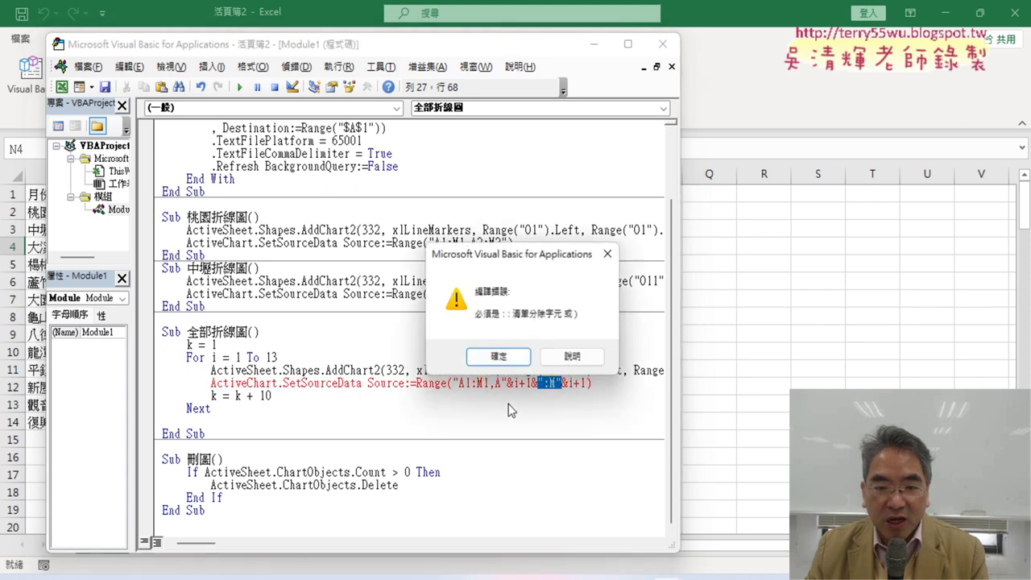
- Dismiss the compile error and fix spacing to "A1:M1,A" & i + 1 & ":M" & i + 1
{"action": "left_click", "coordinate": [520, 357]}
{"action": "key", "text": "Left"}
{"action": "key", "text": "Left"}
{"action": "key", "text": "Left"}
{"action": "key", "text": "Left"}
{"action": "key", "text": "Left"}
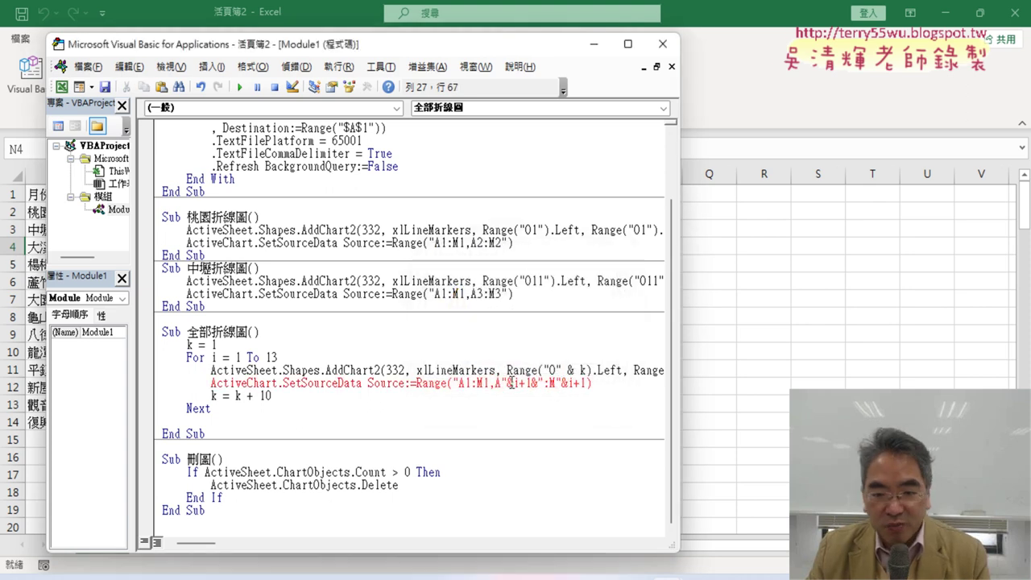
{"action": "key", "text": "Left"}
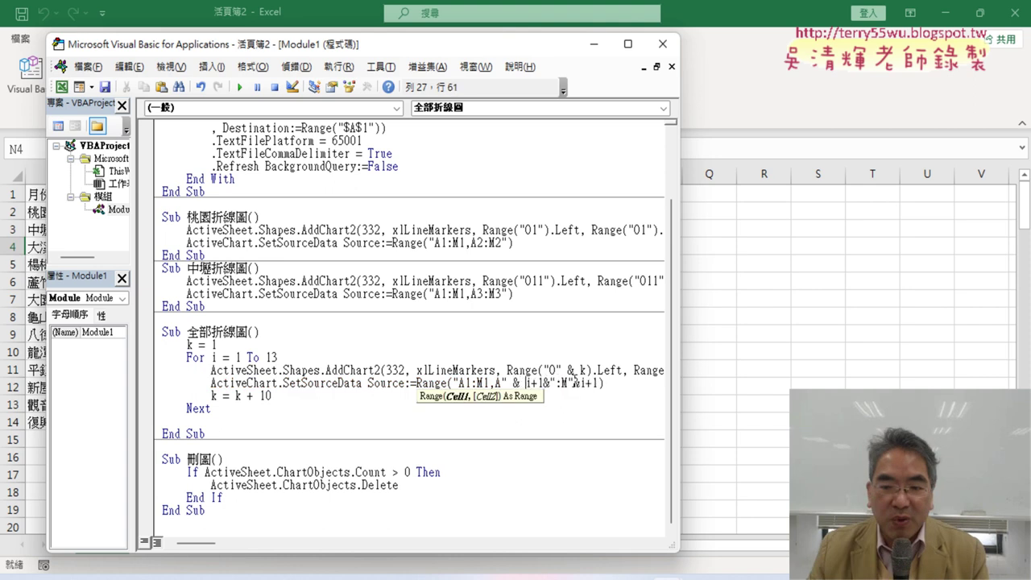
{"action": "key", "text": "Right"}
{"action": "key", "text": "Right"}
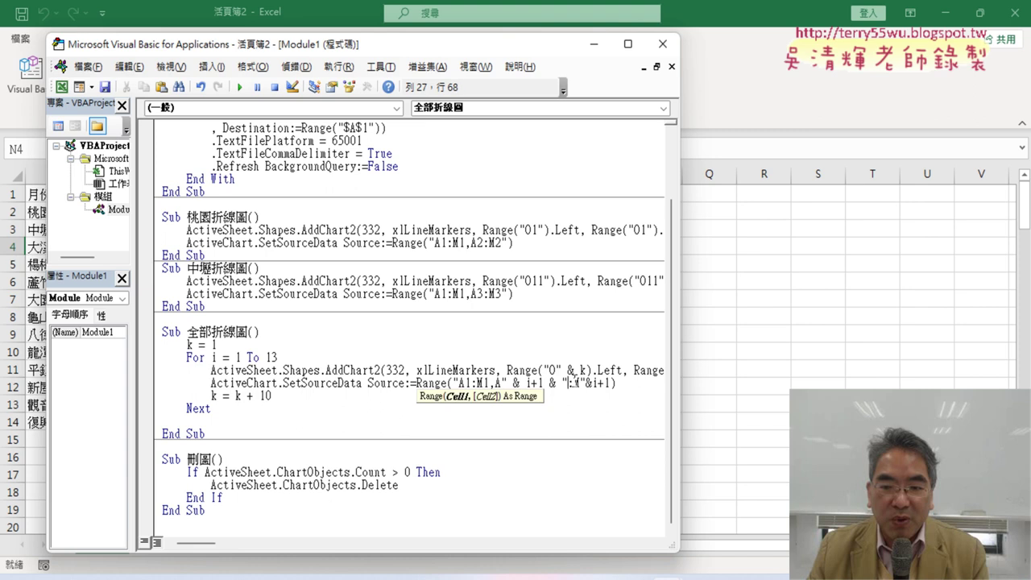
{"action": "key", "text": "Right"}
{"action": "key", "text": "Right"}
{"action": "key", "text": "Right"}
{"action": "left_click", "coordinate": [582, 437]}
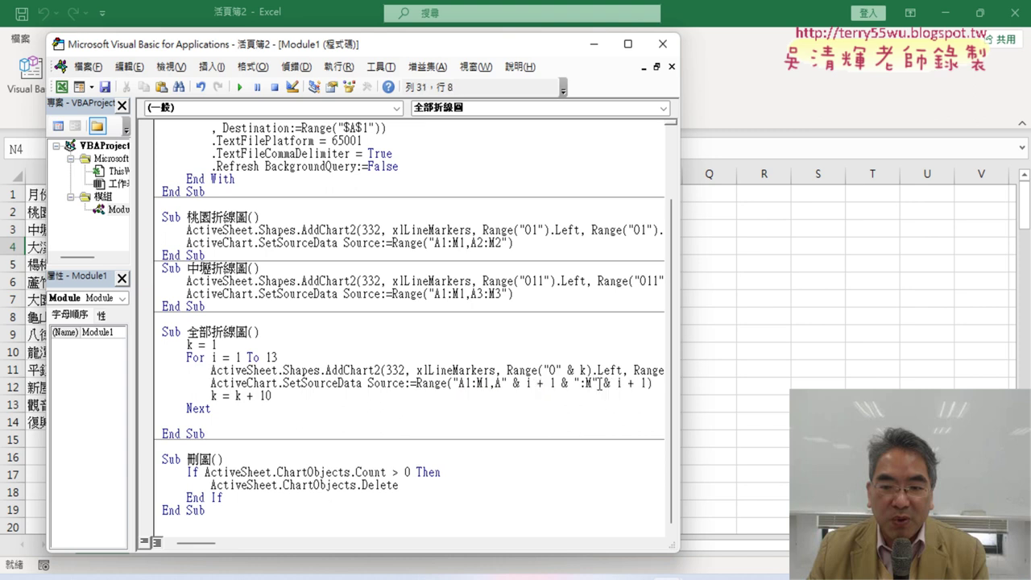
- Review the " & i + 1 & " concatenation and narrow the editor to show the district data
{"action": "mouse_move", "coordinate": [597, 384]}
{"action": "left_mouse_down"}
{"action": "mouse_move", "coordinate": [639, 383]}
{"action": "mouse_move", "coordinate": [616, 388]}
{"action": "left_mouse_up"}
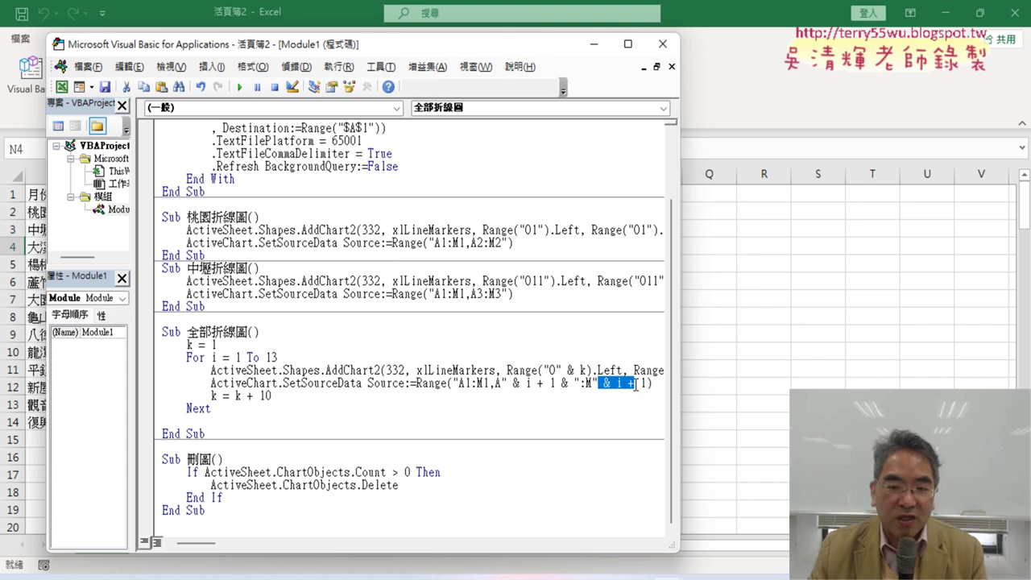
{"action": "left_click", "coordinate": [508, 383]}
{"action": "left_click_drag", "start_coordinate": [506, 384], "coordinate": [579, 383]}
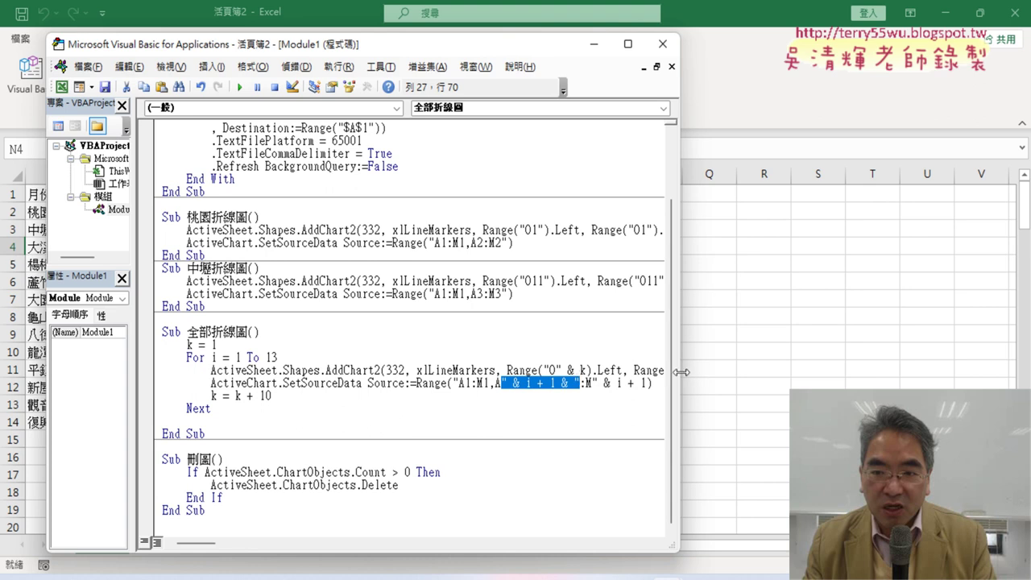
{"action": "left_click_drag", "start_coordinate": [679, 372], "coordinate": [497, 360]}
- Run 桃園折線圖 to draw the 桃園區 chart, then delete it with 刪圖
{"action": "left_click", "coordinate": [284, 246]}
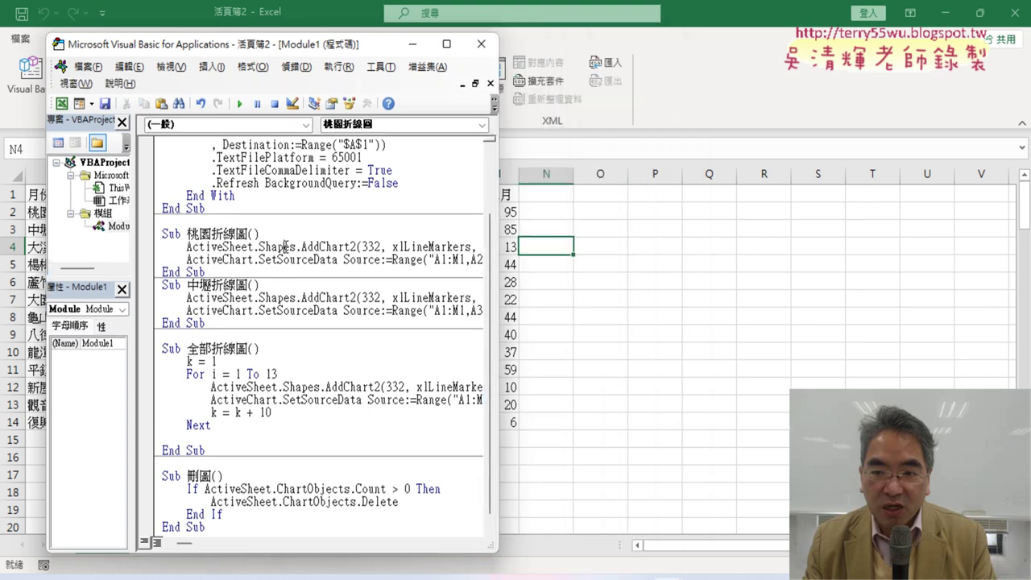
{"action": "left_click", "coordinate": [238, 105]}
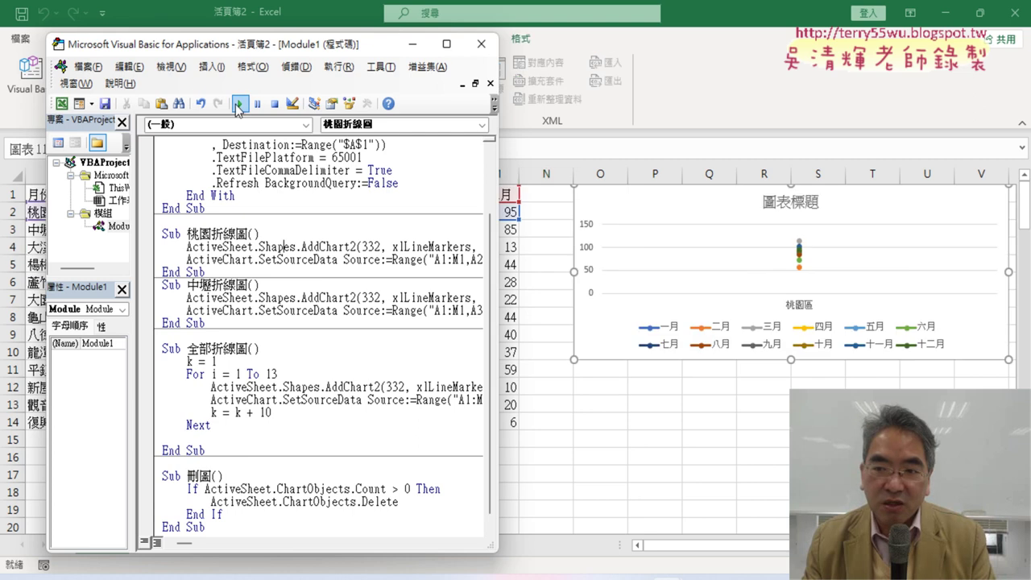
{"action": "left_click", "coordinate": [314, 489]}
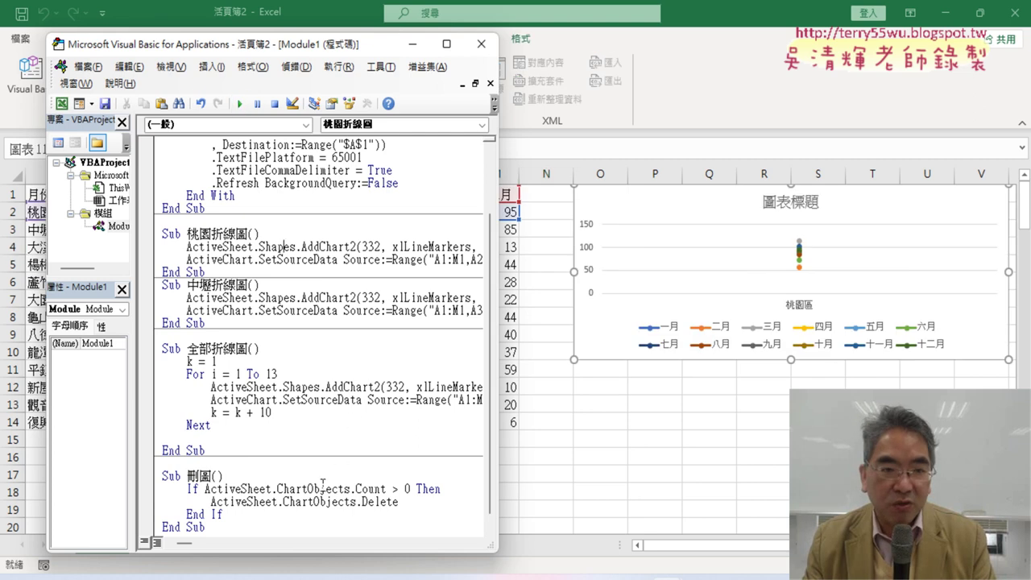
{"action": "left_click", "coordinate": [240, 104]}
- Inspect the month headers B1:M1 in row 1 of the worksheet
{"action": "left_click", "coordinate": [578, 330]}
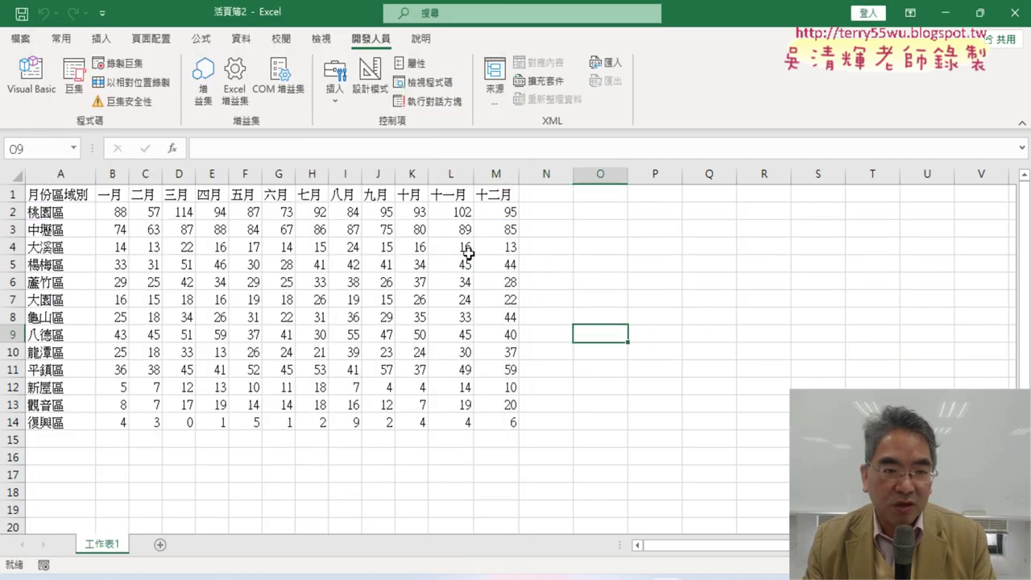
{"action": "left_click", "coordinate": [110, 194]}
{"action": "left_click_drag", "start_coordinate": [112, 194], "coordinate": [508, 194]}
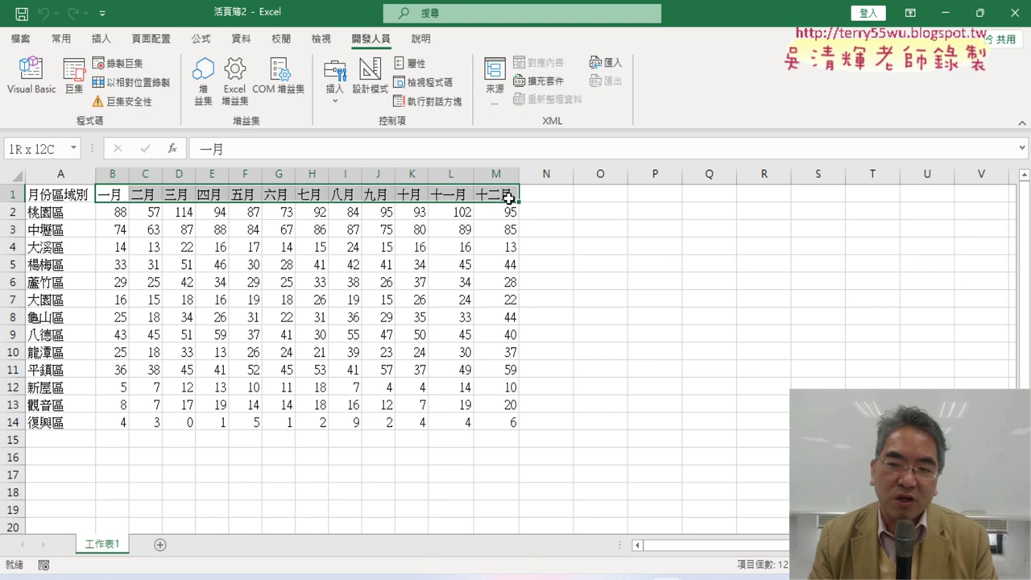
{"action": "left_click", "coordinate": [603, 260]}
{"action": "left_click_drag", "start_coordinate": [125, 194], "coordinate": [403, 201]}
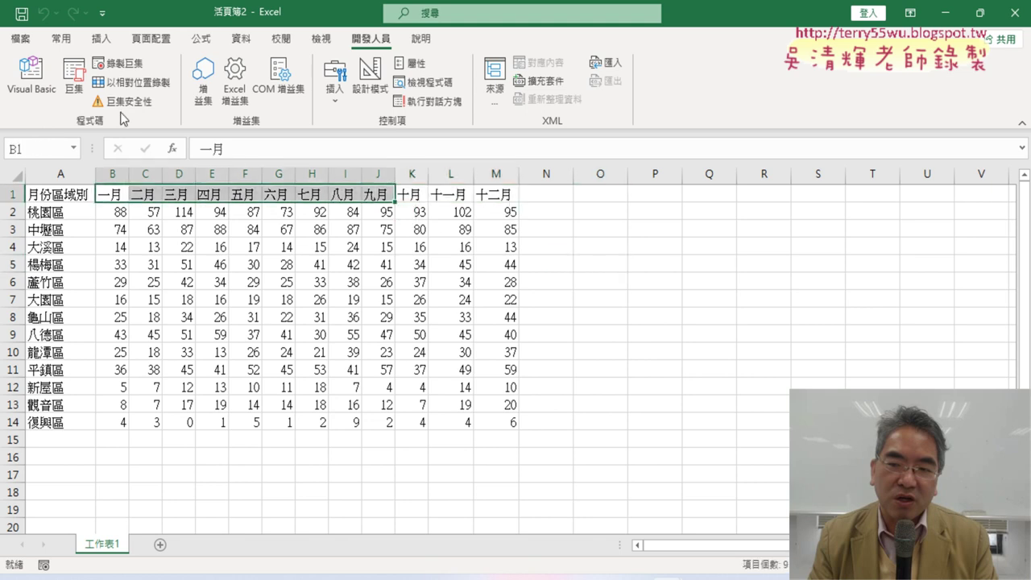
- Rerun 桃園折線圖 to redraw the 桃園區 line chart
{"action": "left_click", "coordinate": [33, 80]}
{"action": "left_click", "coordinate": [324, 253]}
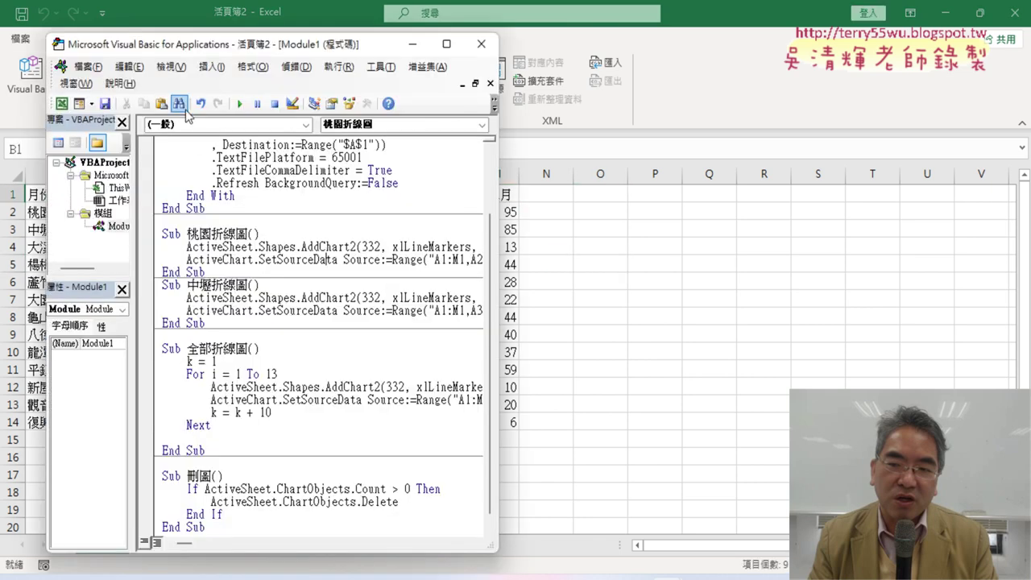
{"action": "left_click", "coordinate": [239, 104]}
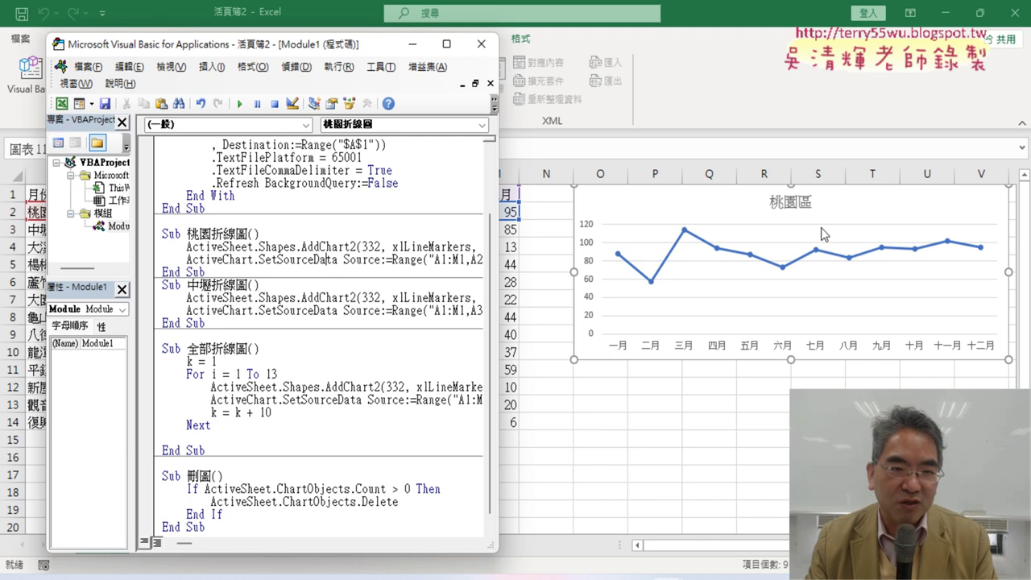
{"action": "left_click", "coordinate": [337, 499]}
- Clear the chart, then draw the 桃園區 and 中壢區 charts with their macros
{"action": "left_click", "coordinate": [238, 104]}
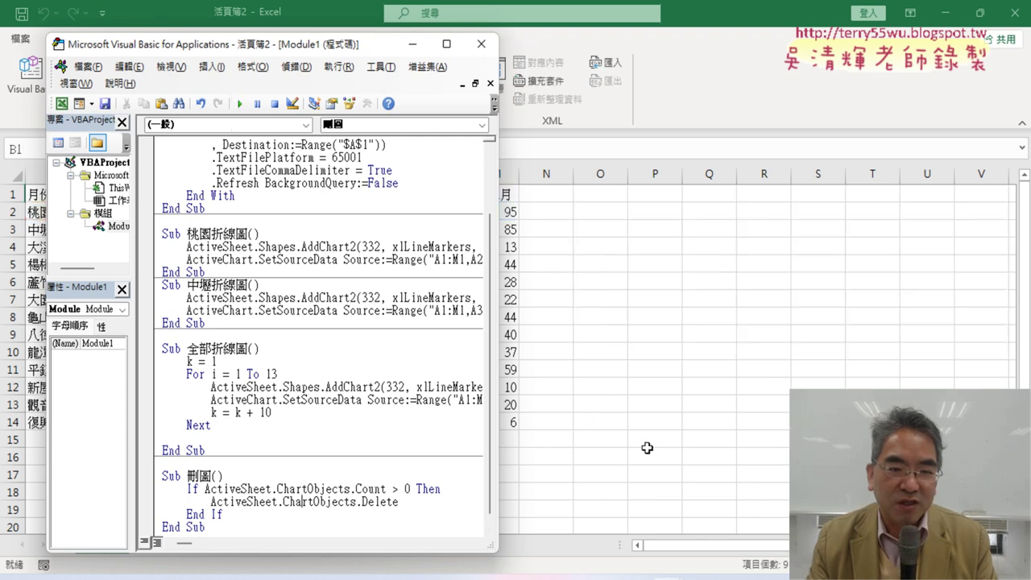
{"action": "left_click", "coordinate": [719, 420]}
{"action": "left_click", "coordinate": [48, 93]}
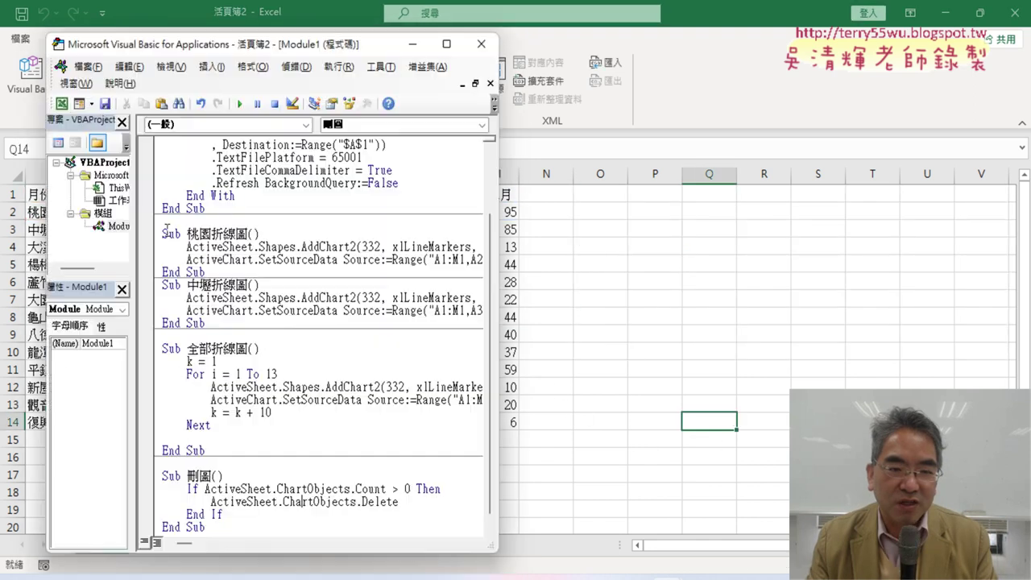
{"action": "left_click", "coordinate": [271, 246]}
{"action": "left_click", "coordinate": [239, 104]}
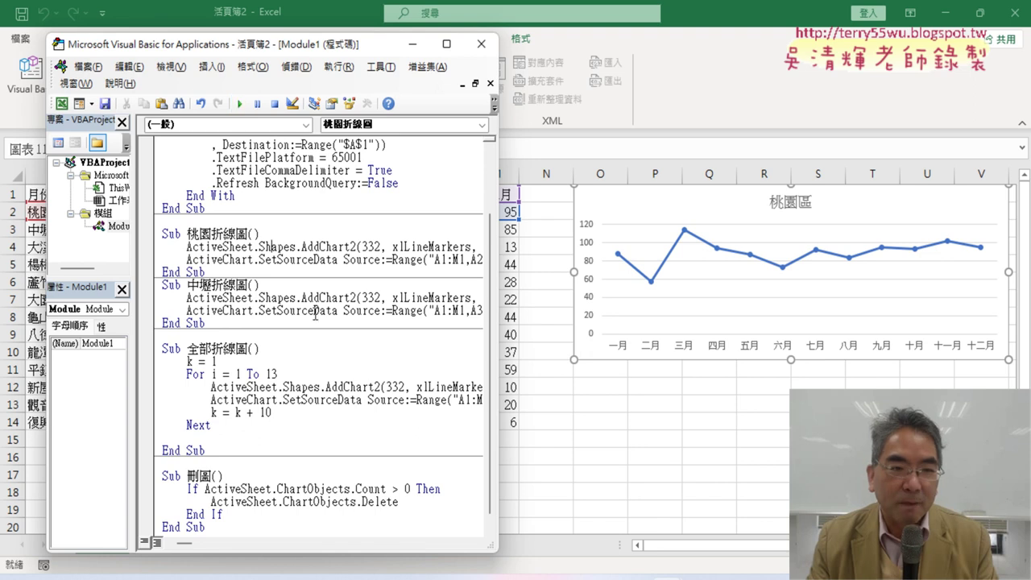
{"action": "key", "text": "Down"}
{"action": "key", "text": "Down"}
{"action": "key", "text": "Down"}
{"action": "left_click", "coordinate": [241, 104]}
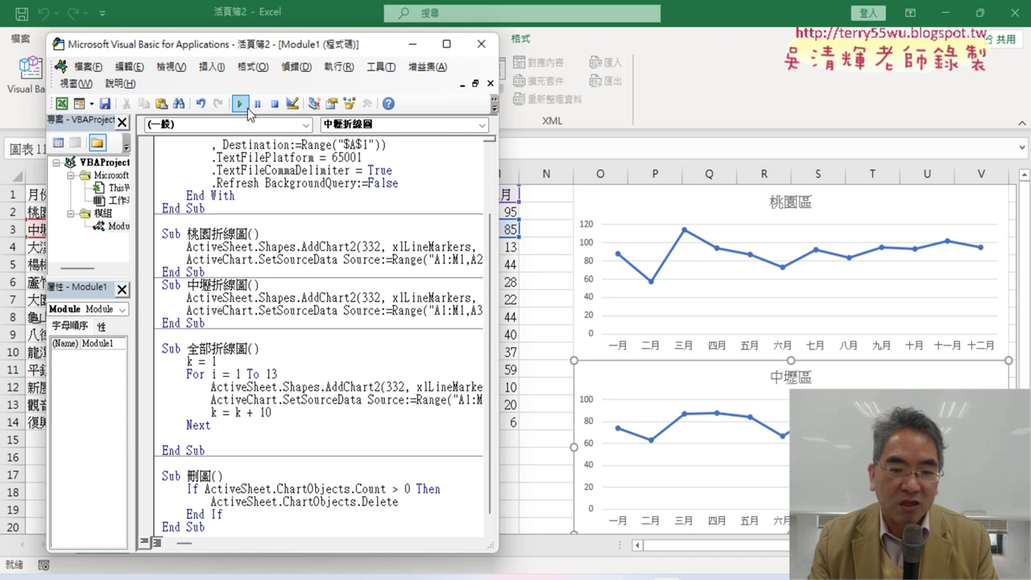
- Clear all charts with 刪圖 and run 全部折線圖 to chart every district
{"action": "left_click", "coordinate": [279, 510]}
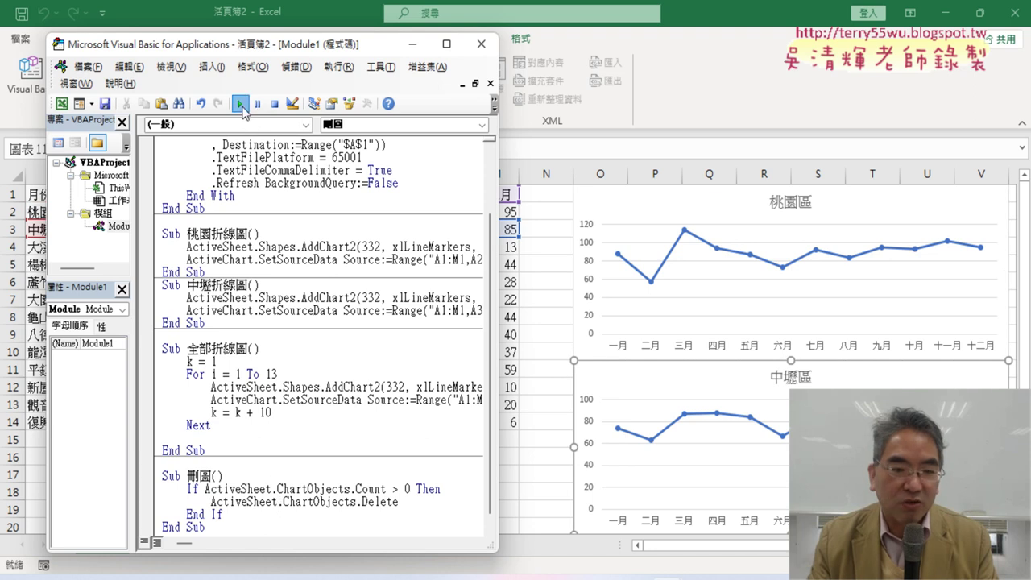
{"action": "left_click", "coordinate": [240, 103]}
{"action": "left_click", "coordinate": [267, 386]}
{"action": "left_click", "coordinate": [240, 104]}
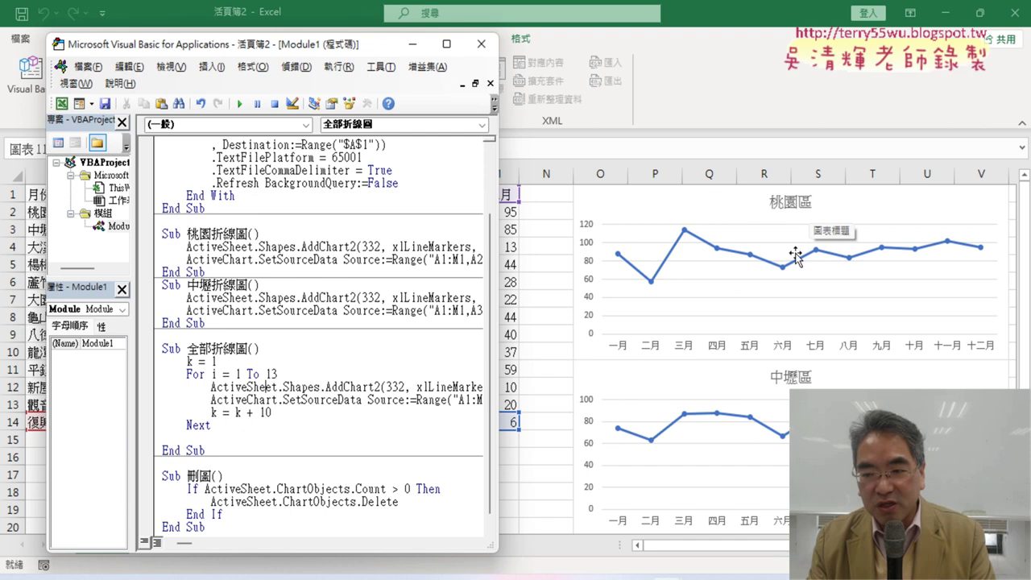
- Scroll through the stacked district charts and close the VBA editor
{"action": "scroll", "coordinate": [784, 415], "scroll_direction": "down", "scroll_amount": 5}
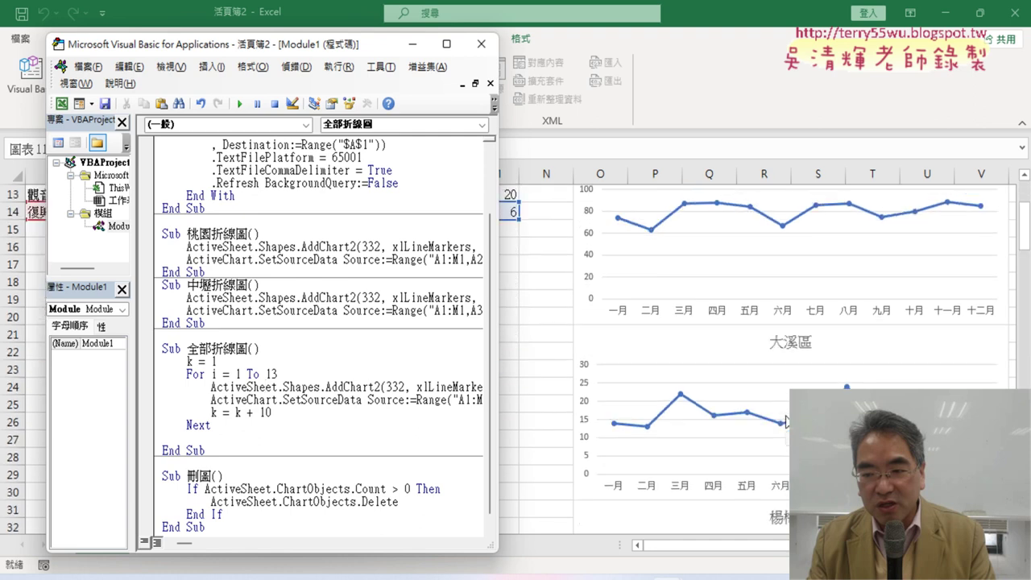
{"action": "scroll", "coordinate": [784, 416], "scroll_direction": "down", "scroll_amount": 3}
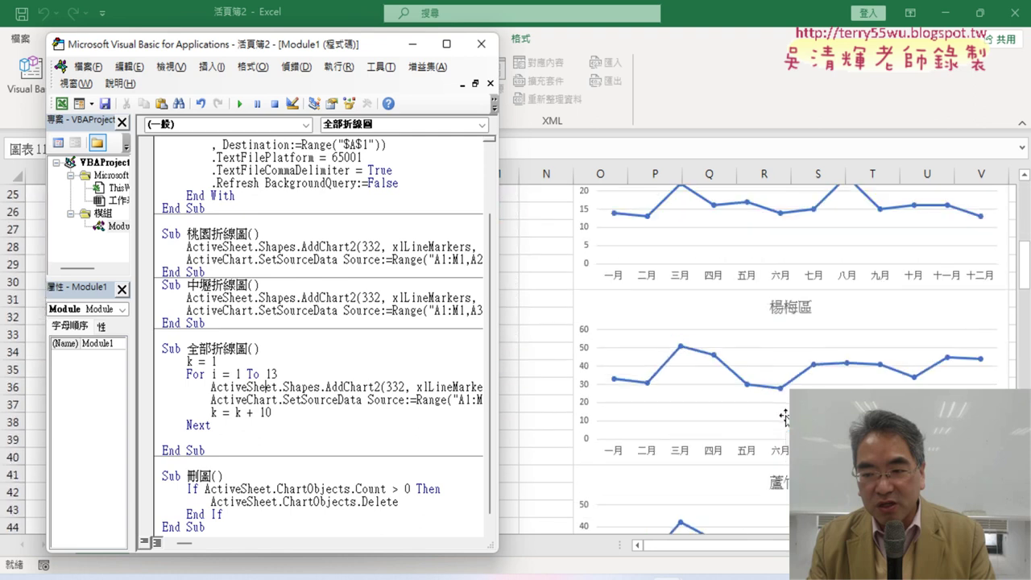
{"action": "scroll", "coordinate": [784, 415], "scroll_direction": "down", "scroll_amount": 3}
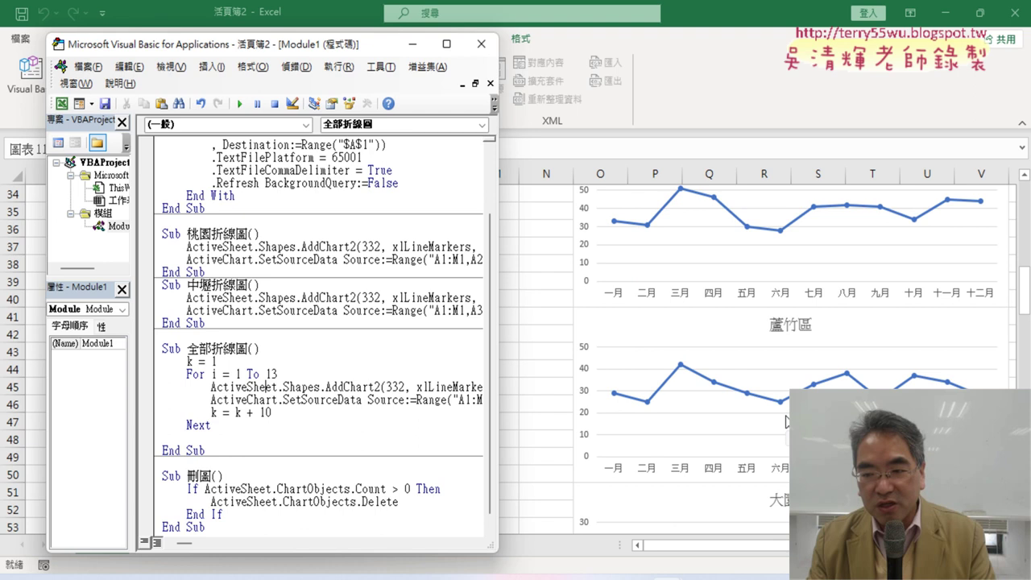
{"action": "scroll", "coordinate": [783, 416], "scroll_direction": "down", "scroll_amount": 3}
{"action": "scroll", "coordinate": [784, 415], "scroll_direction": "down", "scroll_amount": 2}
{"action": "scroll", "coordinate": [784, 416], "scroll_direction": "up", "scroll_amount": 3}
{"action": "scroll", "coordinate": [757, 379], "scroll_direction": "up", "scroll_amount": 4}
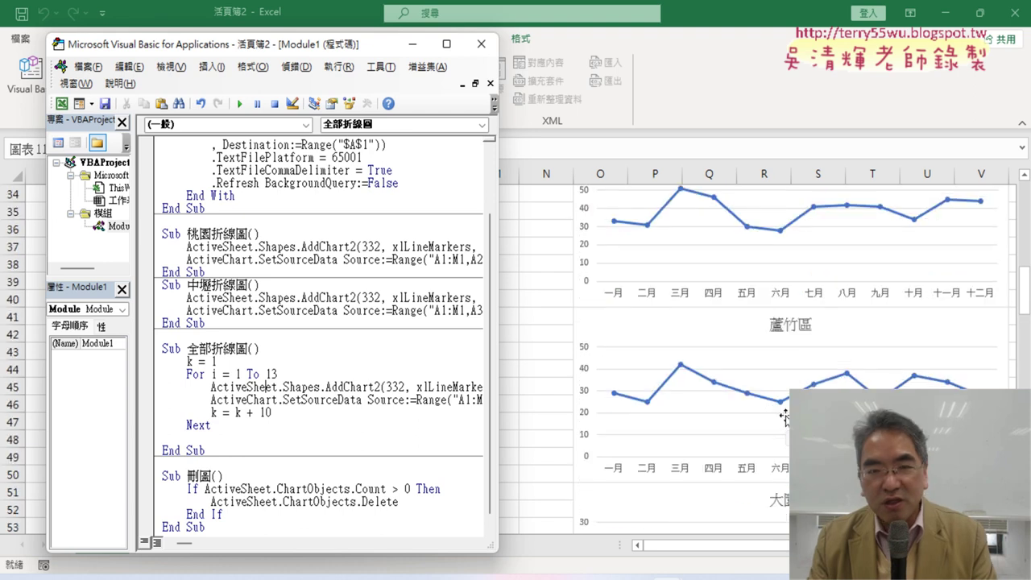
{"action": "scroll", "coordinate": [728, 339], "scroll_direction": "up", "scroll_amount": 3}
{"action": "left_click", "coordinate": [480, 43]}
{"action": "scroll", "coordinate": [529, 228], "scroll_direction": "up", "scroll_amount": 3}
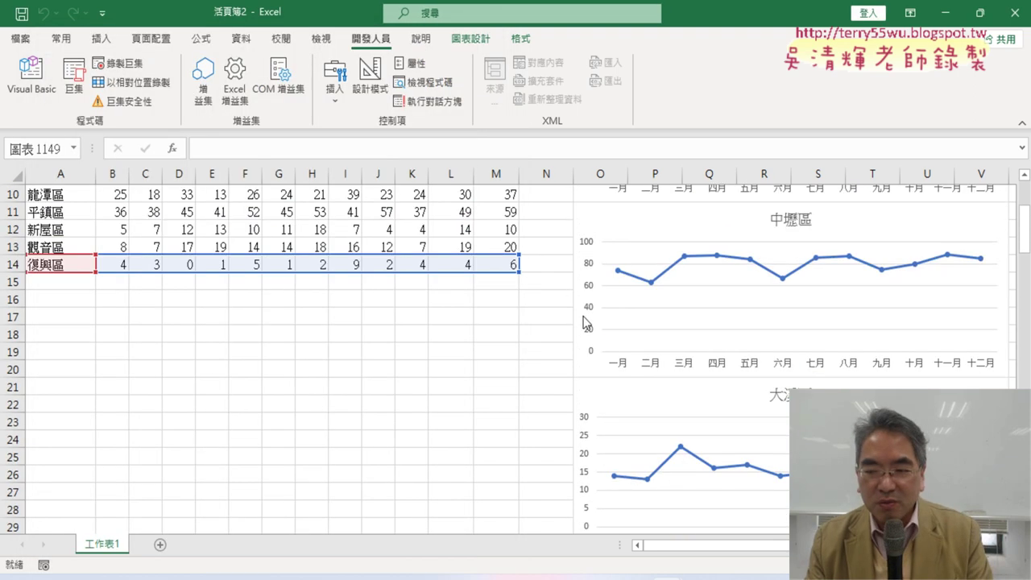
{"action": "scroll", "coordinate": [644, 362], "scroll_direction": "up", "scroll_amount": 3}
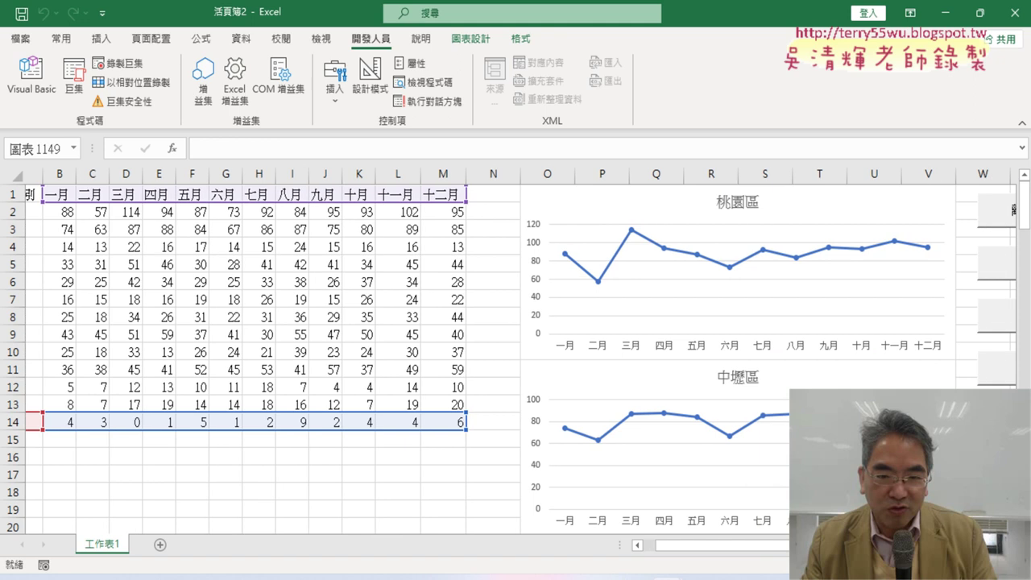
{"action": "scroll", "coordinate": [757, 493], "scroll_direction": "right", "scroll_amount": 3}
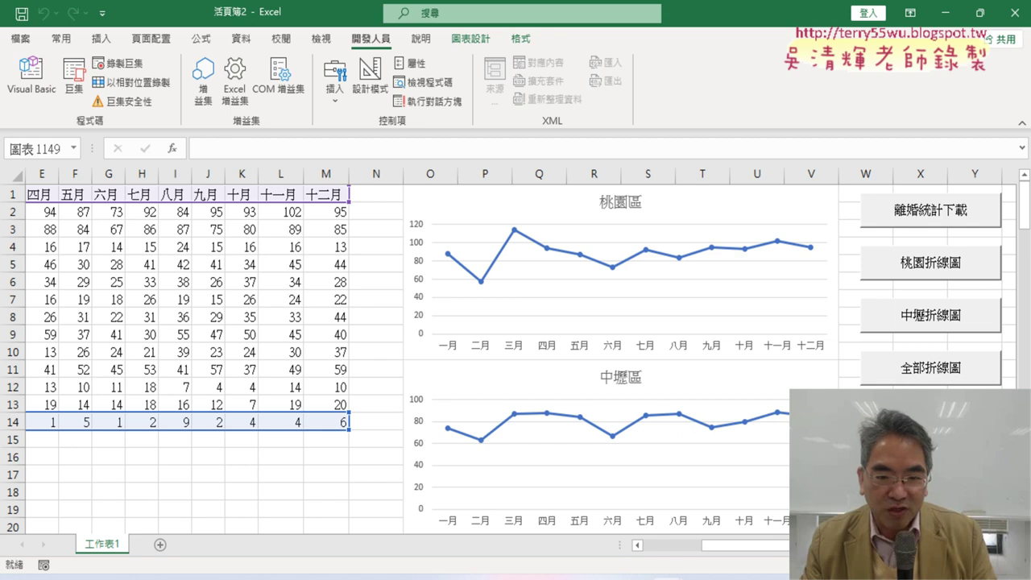
{"action": "mouse_move", "coordinate": [483, 283]}
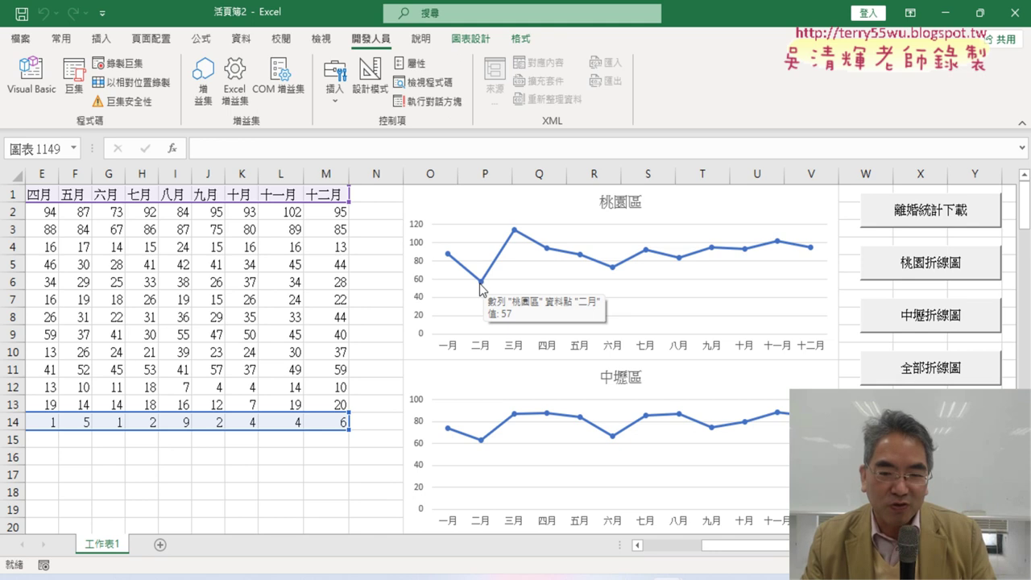
{"action": "scroll", "coordinate": [490, 394], "scroll_direction": "down", "scroll_amount": 2}
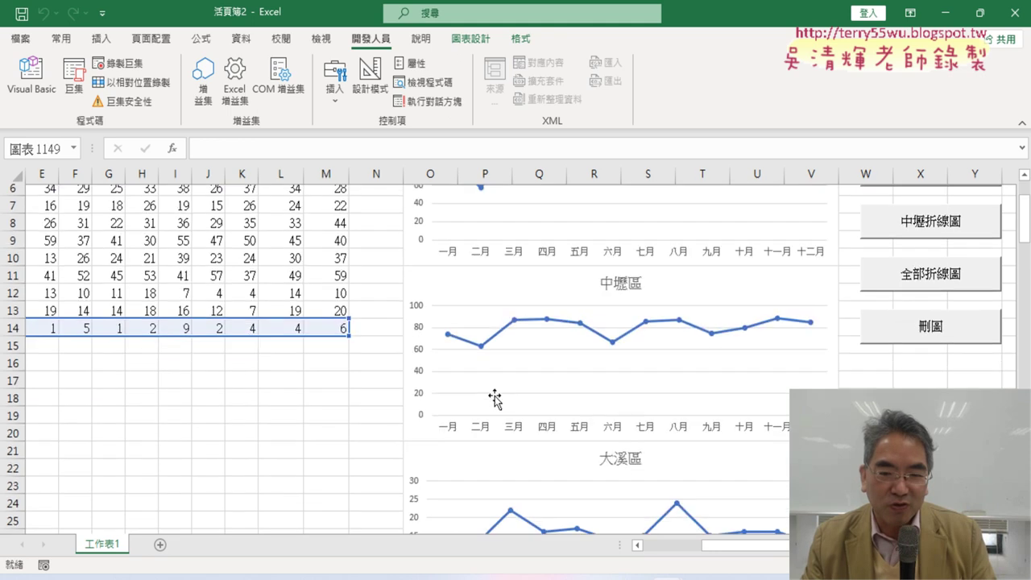
{"action": "scroll", "coordinate": [480, 344], "scroll_direction": "down", "scroll_amount": 3}
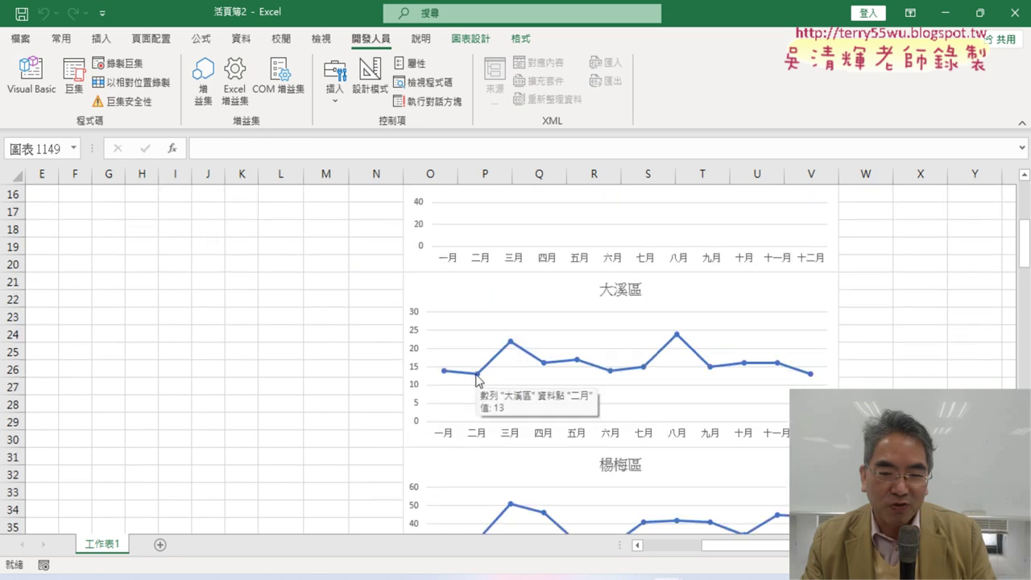
{"action": "scroll", "coordinate": [481, 384], "scroll_direction": "down", "scroll_amount": 1}
{"action": "scroll", "coordinate": [477, 375], "scroll_direction": "down", "scroll_amount": 3}
{"action": "scroll", "coordinate": [476, 374], "scroll_direction": "down", "scroll_amount": 2}
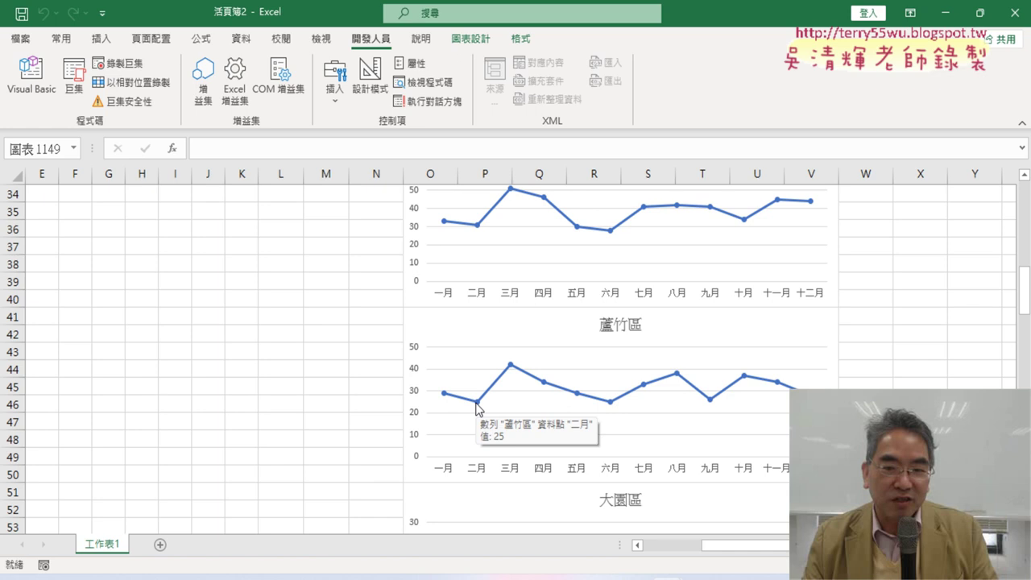
{"action": "scroll", "coordinate": [476, 407], "scroll_direction": "up", "scroll_amount": 4}
{"action": "scroll", "coordinate": [475, 407], "scroll_direction": "up", "scroll_amount": 7}
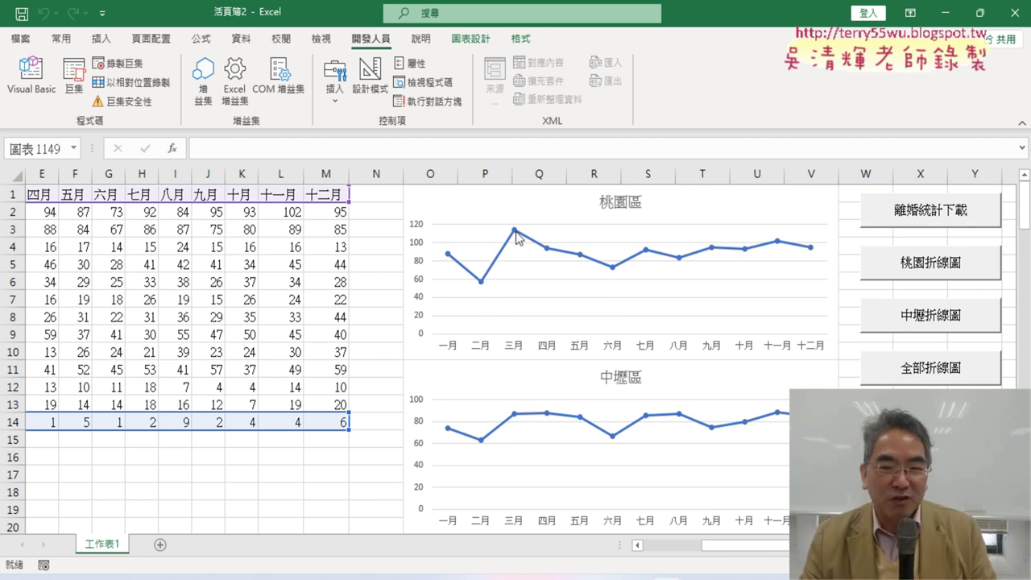
{"action": "mouse_move", "coordinate": [516, 235]}
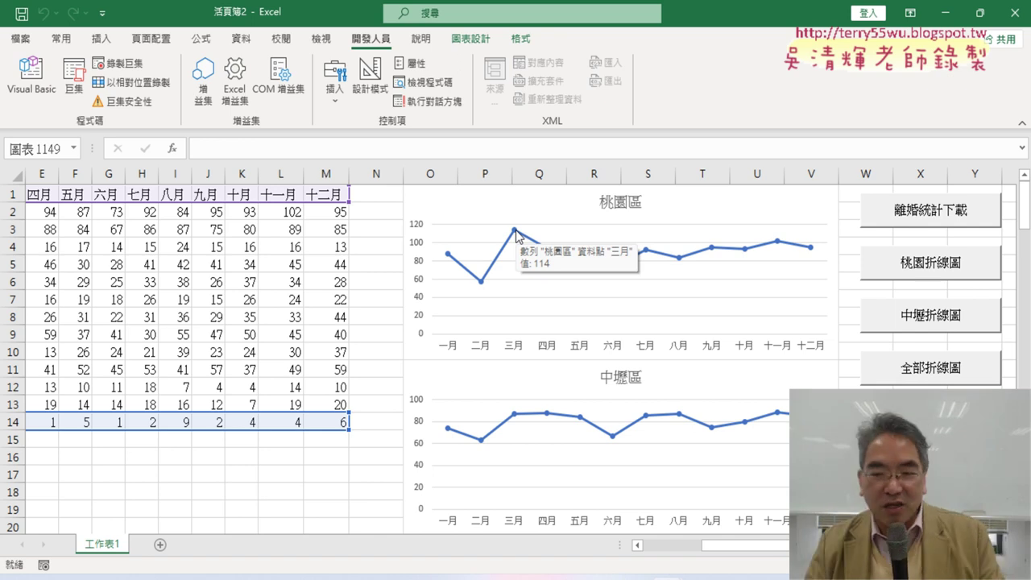
{"action": "scroll", "coordinate": [520, 369], "scroll_direction": "down", "scroll_amount": 2}
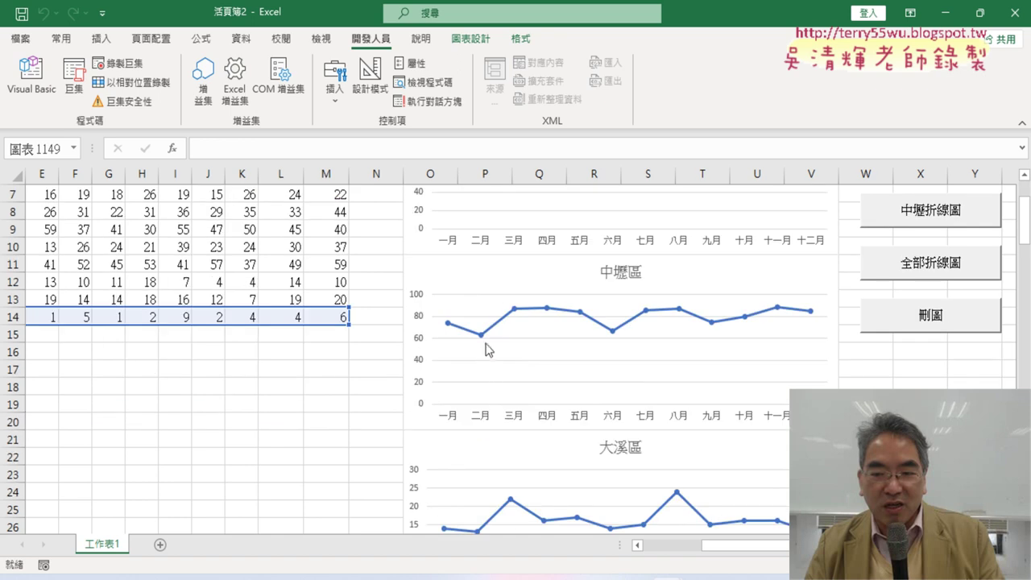
{"action": "mouse_move", "coordinate": [515, 311]}
{"action": "scroll", "coordinate": [480, 336], "scroll_direction": "down", "scroll_amount": 2}
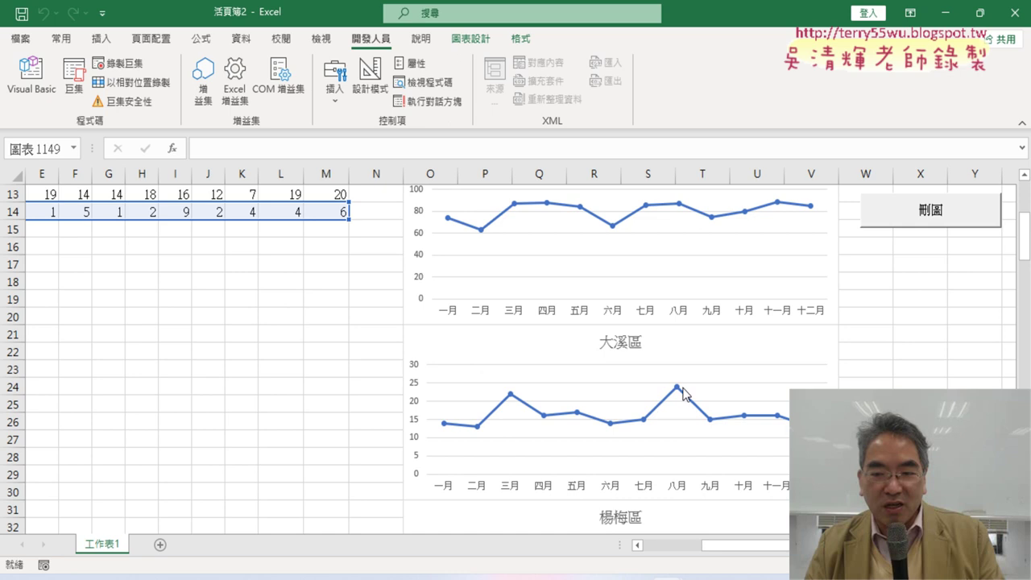
{"action": "mouse_move", "coordinate": [677, 390]}
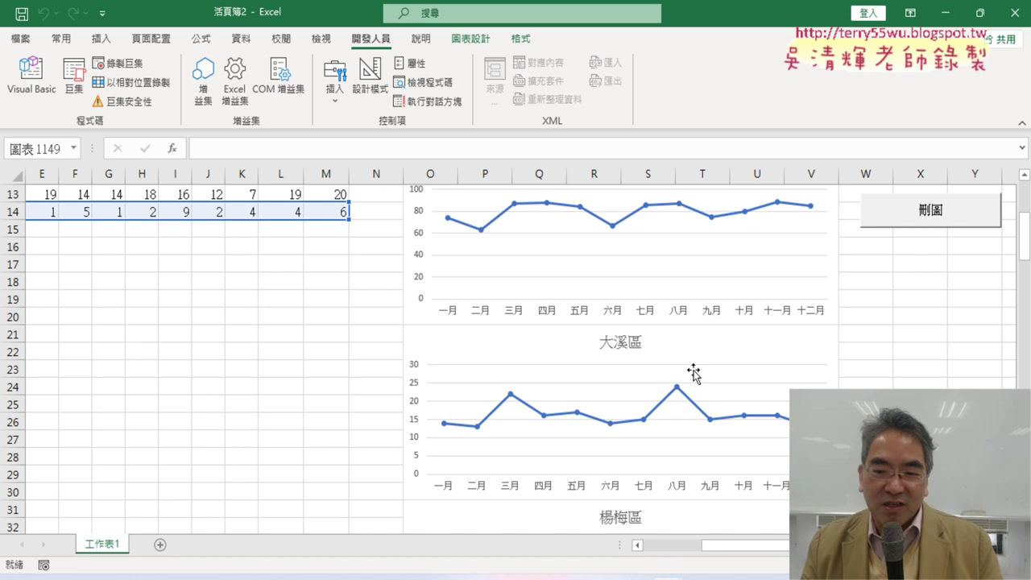
{"action": "scroll", "coordinate": [689, 374], "scroll_direction": "up", "scroll_amount": 1}
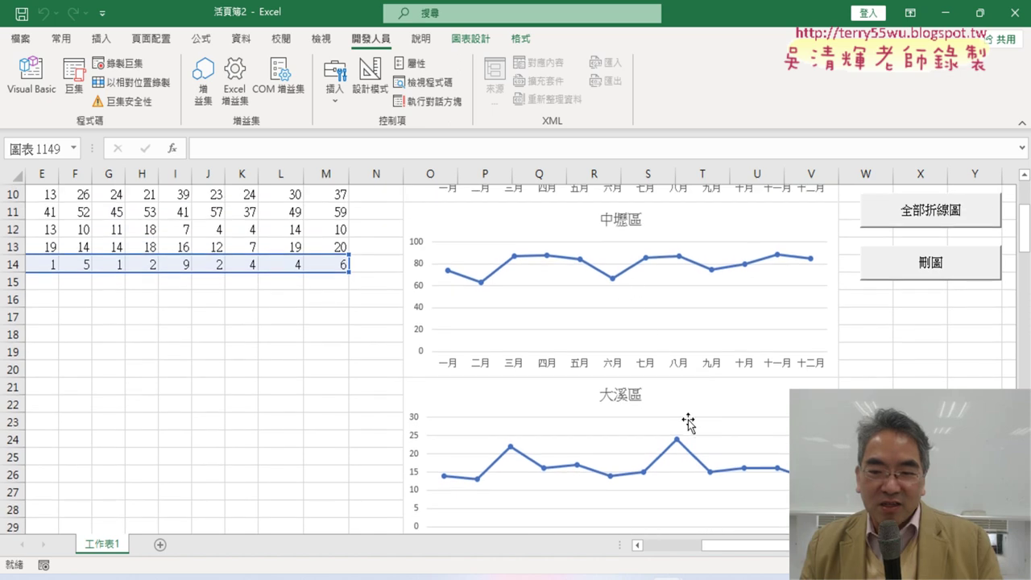
{"action": "scroll", "coordinate": [691, 423], "scroll_direction": "down", "scroll_amount": 2}
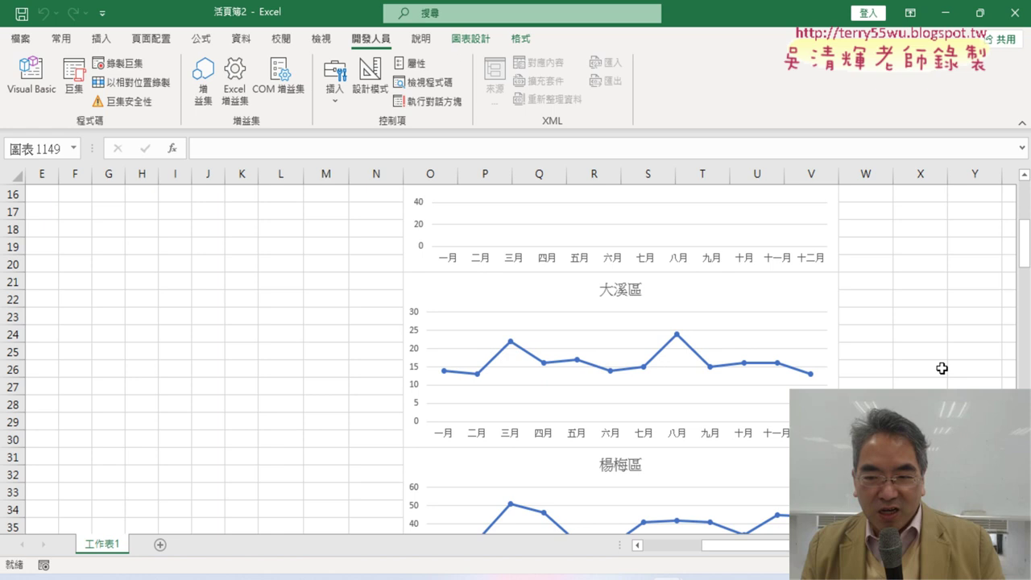
{"action": "scroll", "coordinate": [942, 368], "scroll_direction": "down", "scroll_amount": 2}
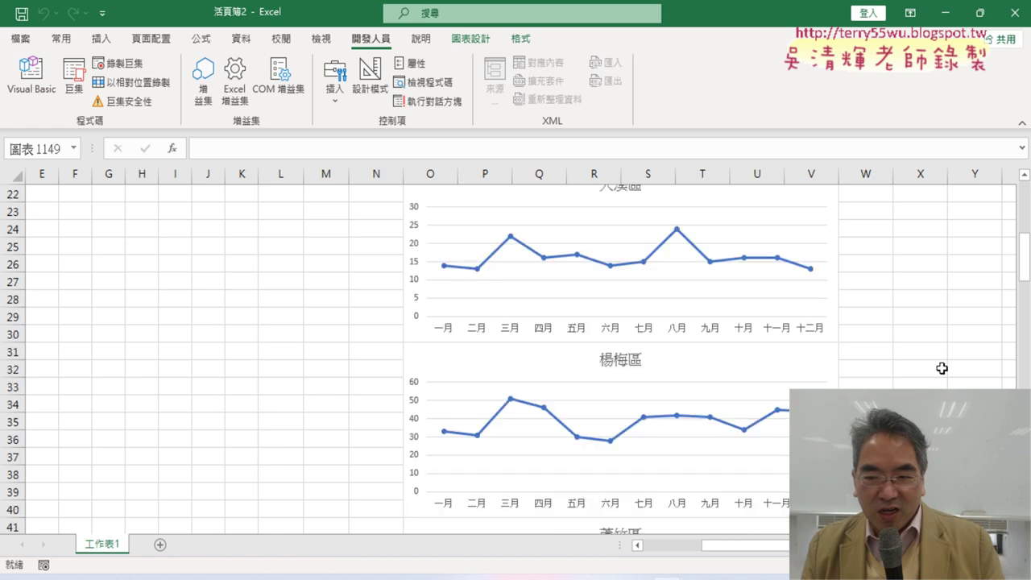
{"action": "scroll", "coordinate": [941, 368], "scroll_direction": "down", "scroll_amount": 1}
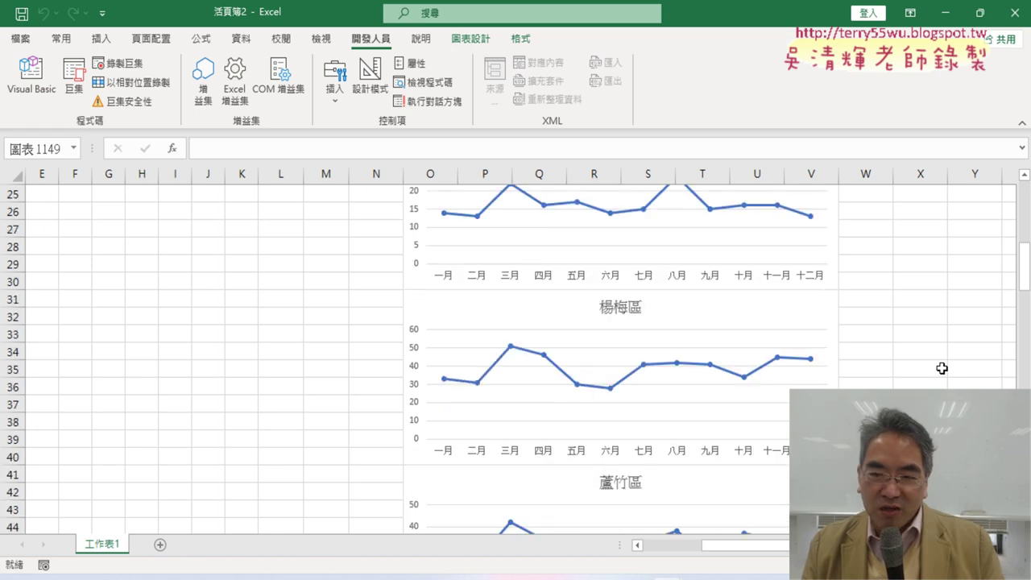
{"action": "mouse_move", "coordinate": [666, 375]}
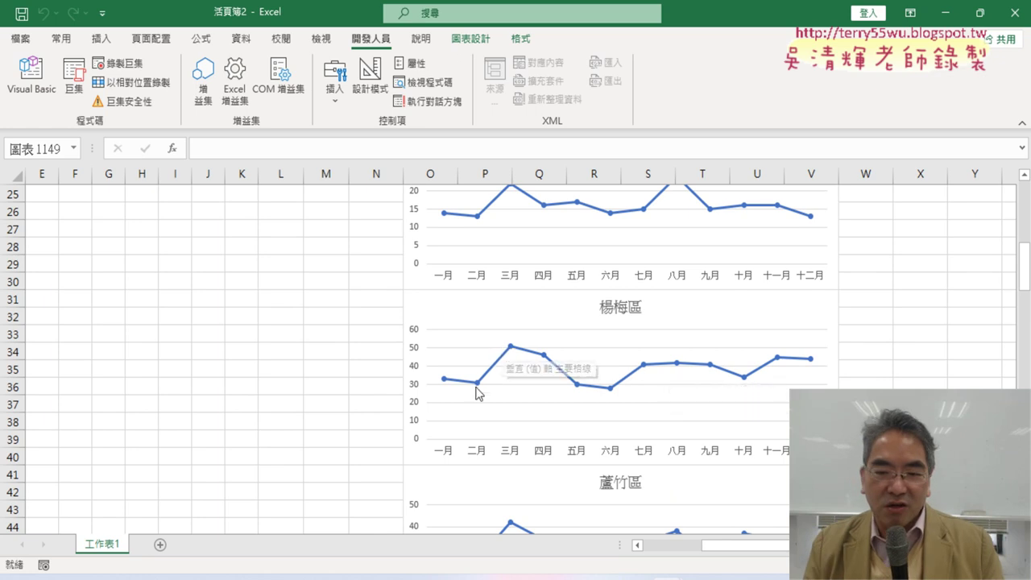
{"action": "mouse_move", "coordinate": [480, 390]}
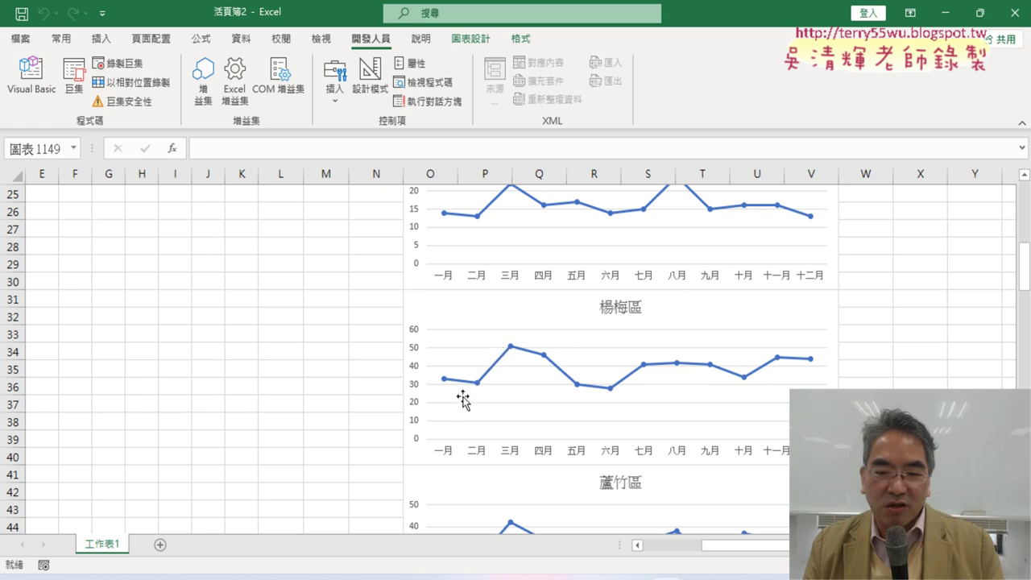
{"action": "mouse_move", "coordinate": [511, 349]}
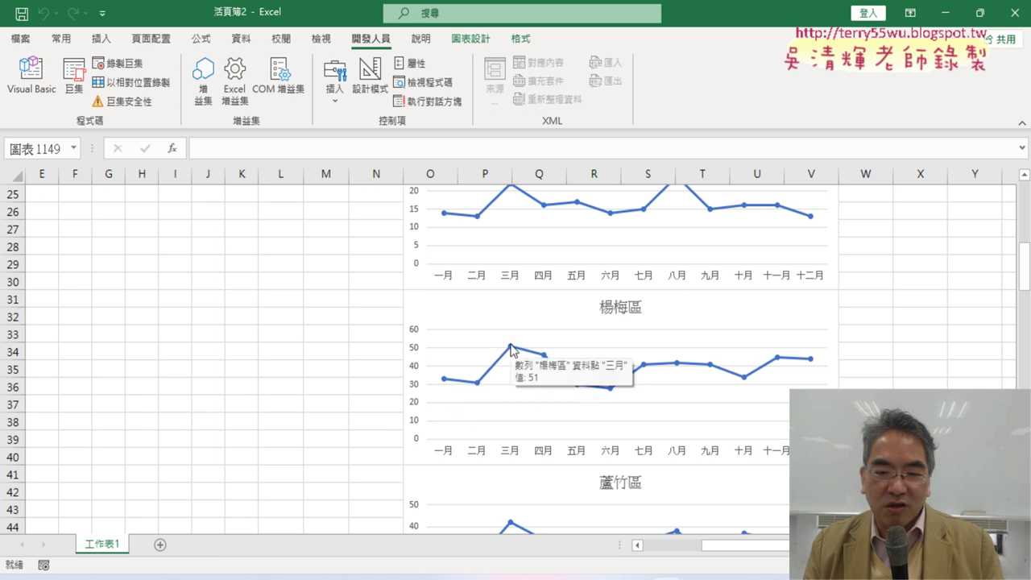
{"action": "scroll", "coordinate": [510, 348], "scroll_direction": "down", "scroll_amount": 3}
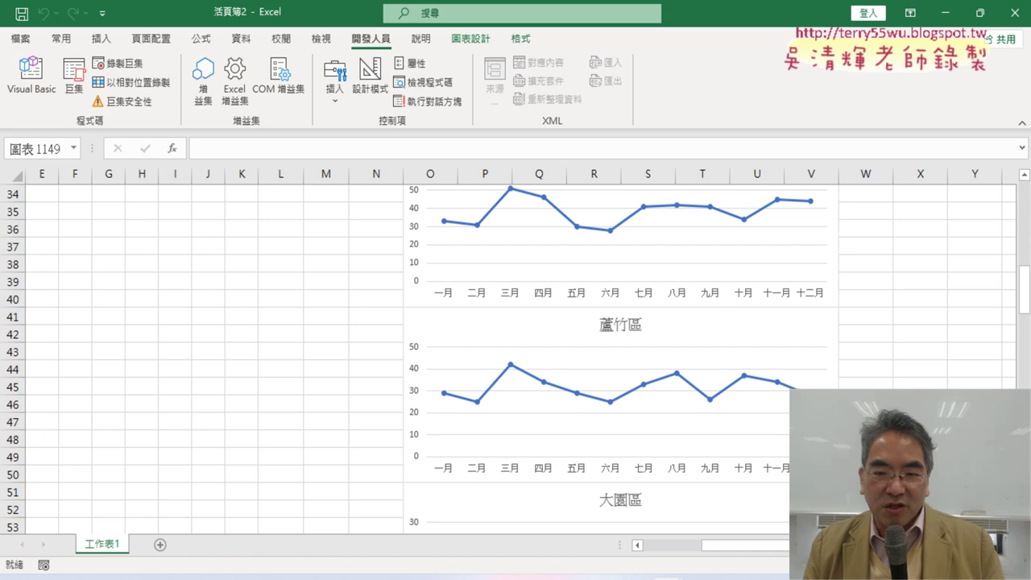
{"action": "scroll", "coordinate": [612, 362], "scroll_direction": "down", "scroll_amount": 1}
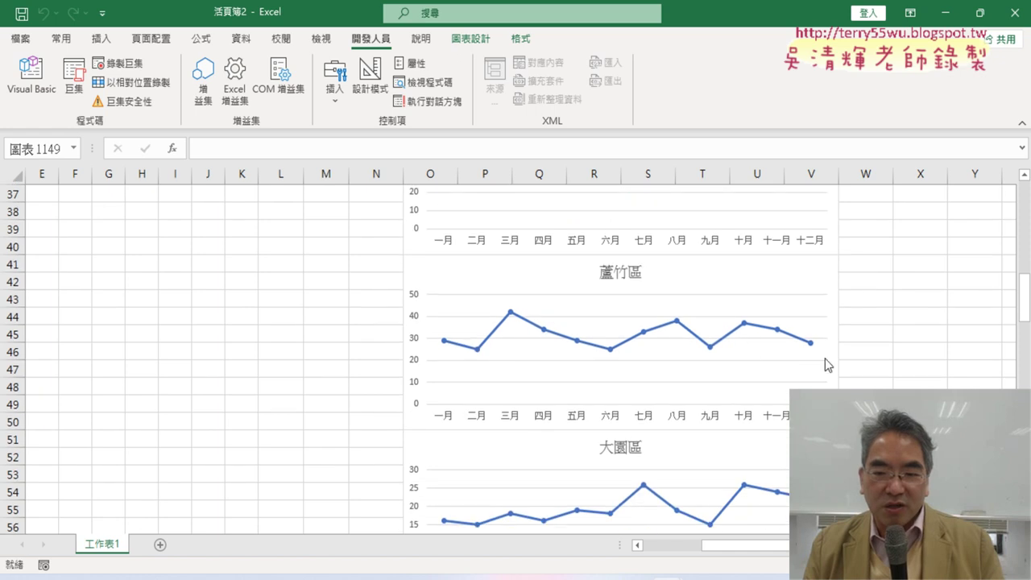
{"action": "scroll", "coordinate": [823, 364], "scroll_direction": "down", "scroll_amount": 2}
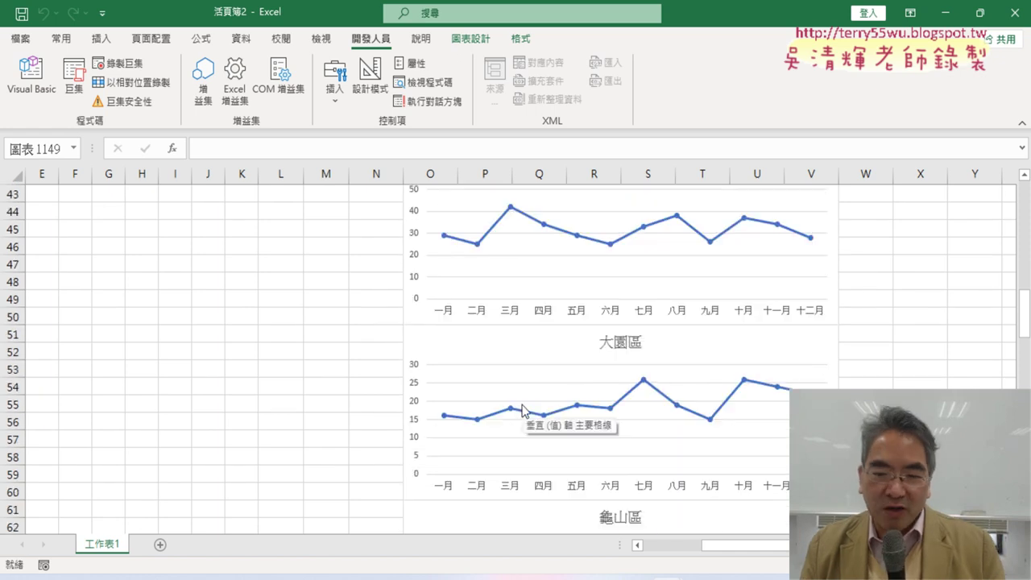
{"action": "mouse_move", "coordinate": [477, 422]}
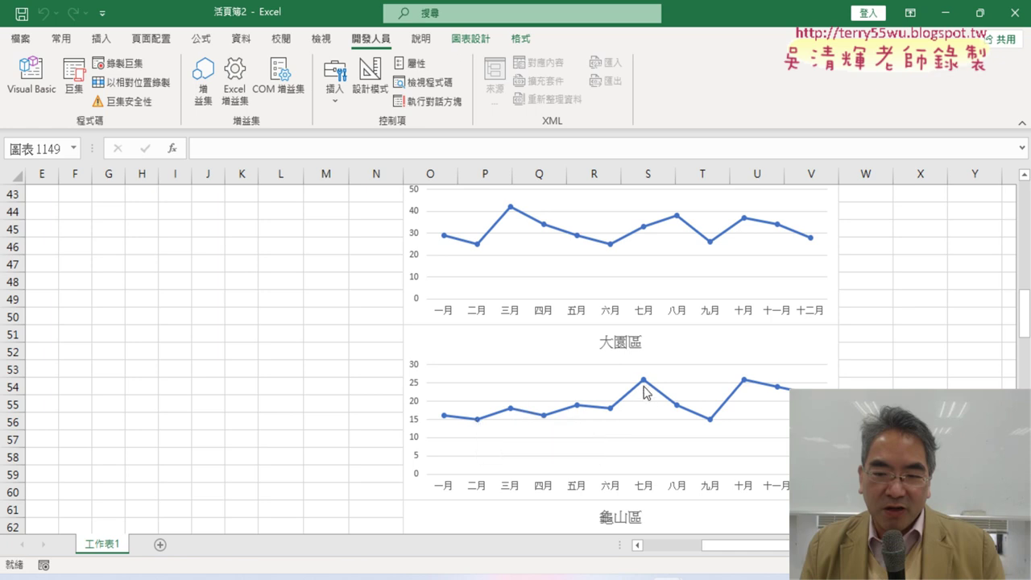
{"action": "mouse_move", "coordinate": [645, 389]}
{"action": "scroll", "coordinate": [642, 390], "scroll_direction": "down", "scroll_amount": 2}
{"action": "scroll", "coordinate": [642, 390], "scroll_direction": "down", "scroll_amount": 2}
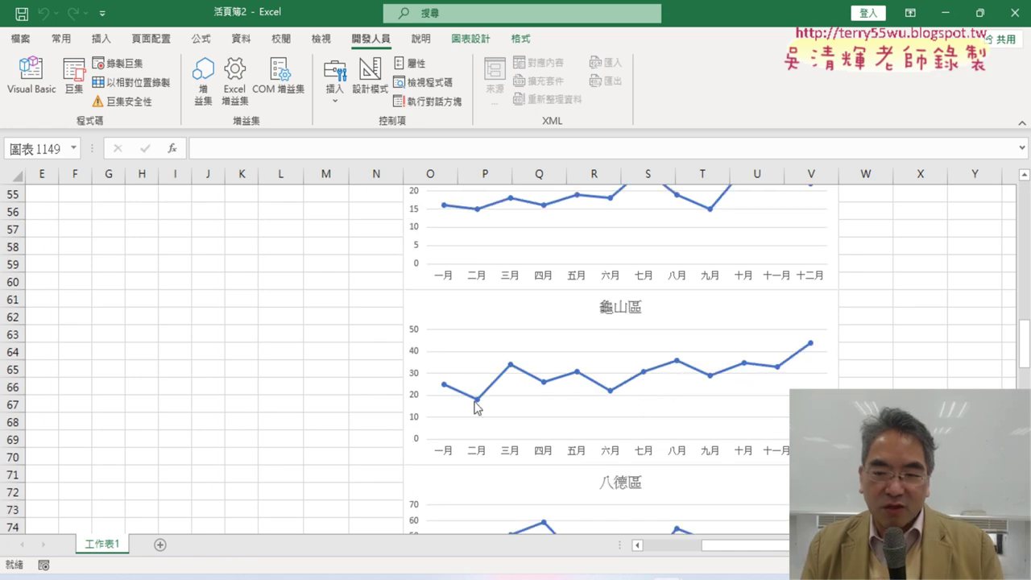
{"action": "scroll", "coordinate": [714, 400], "scroll_direction": "down", "scroll_amount": 3}
{"action": "scroll", "coordinate": [715, 400], "scroll_direction": "down", "scroll_amount": 2}
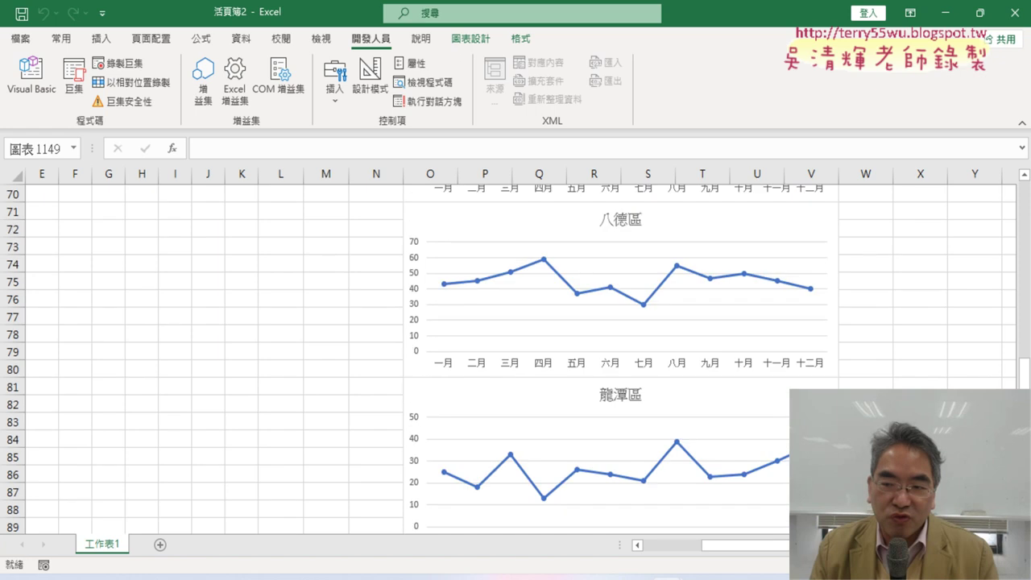
{"action": "scroll", "coordinate": [714, 400], "scroll_direction": "up", "scroll_amount": 4}
{"action": "scroll", "coordinate": [516, 358], "scroll_direction": "up", "scroll_amount": 8}
{"action": "scroll", "coordinate": [515, 358], "scroll_direction": "up", "scroll_amount": 10}
{"action": "scroll", "coordinate": [516, 358], "scroll_direction": "up", "scroll_amount": 1}
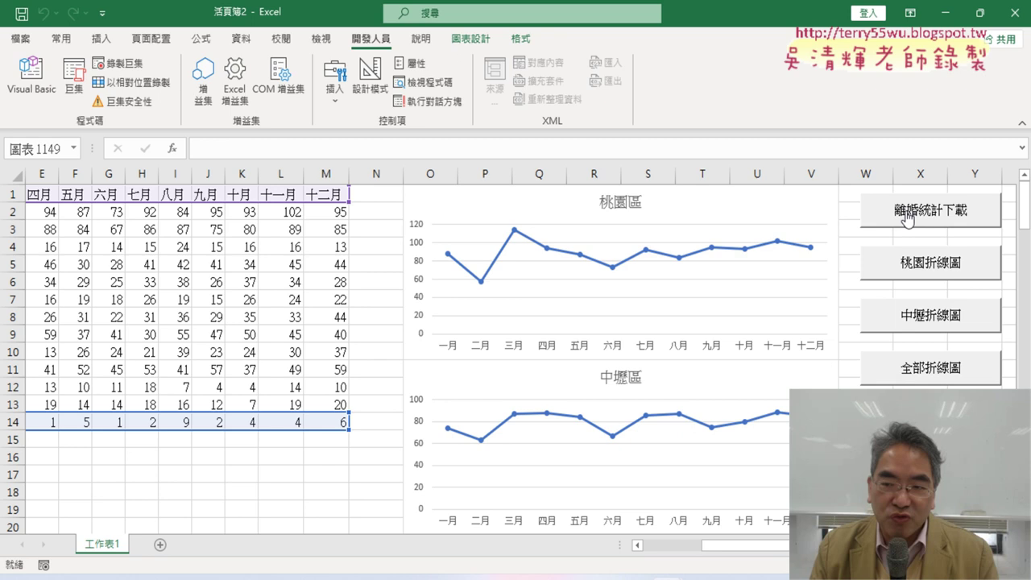
- Delete the existing line charts and re-download the divorce data with 離婚統計下載
{"action": "scroll", "coordinate": [878, 283], "scroll_direction": "right", "scroll_amount": 2}
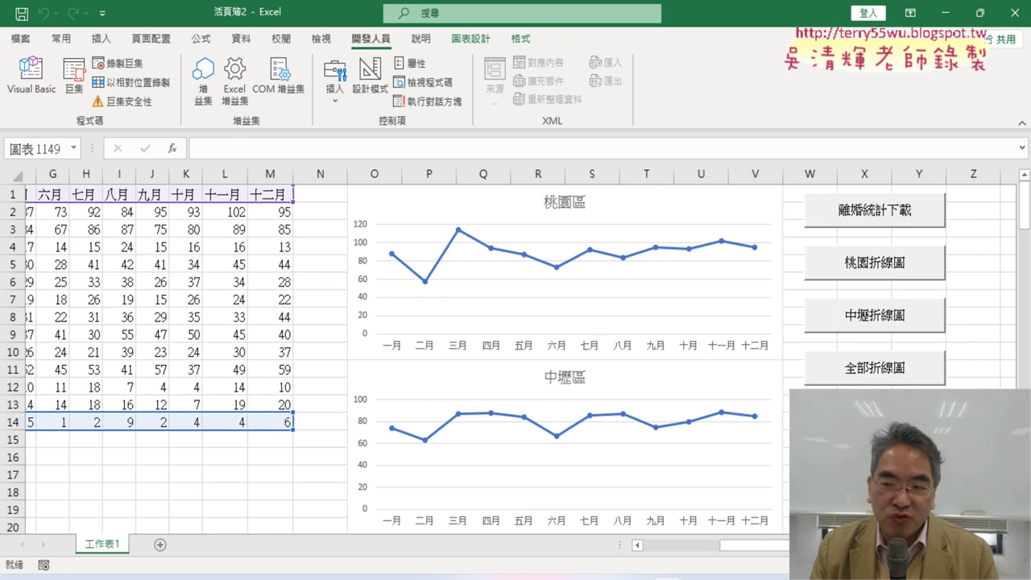
{"action": "scroll", "coordinate": [878, 283], "scroll_direction": "right", "scroll_amount": 1}
{"action": "left_click", "coordinate": [866, 261]}
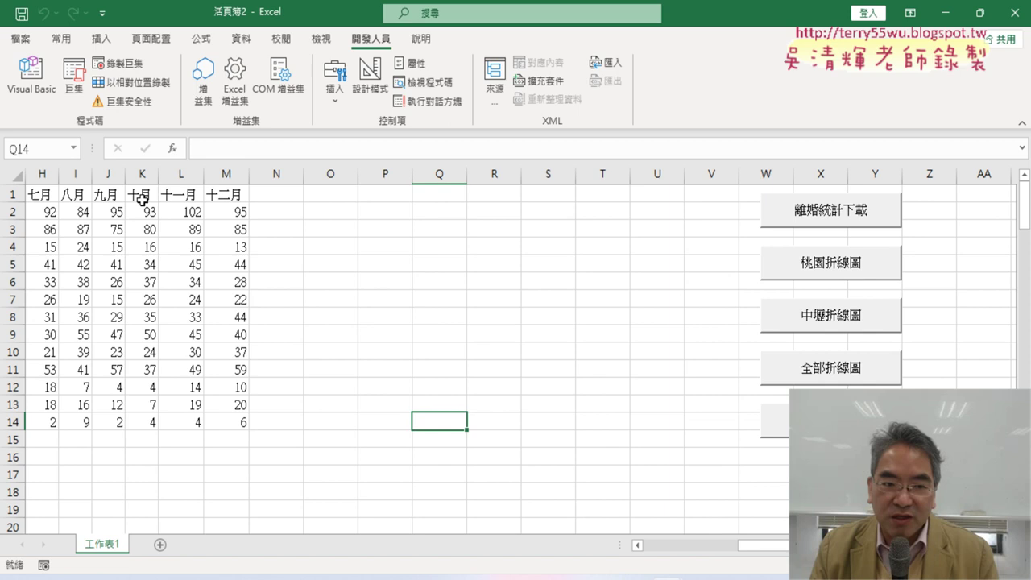
{"action": "left_click", "coordinate": [852, 208]}
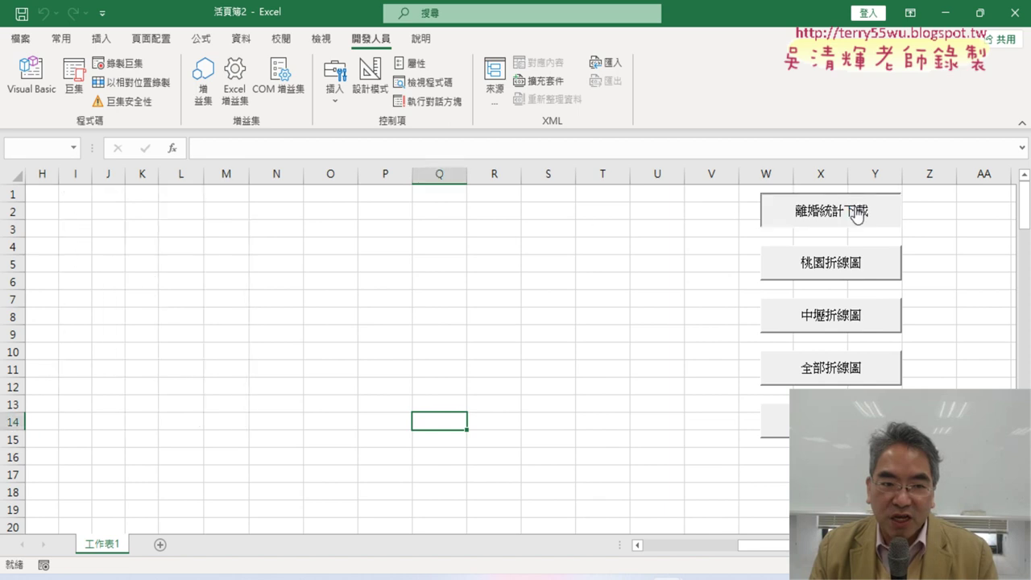
- Draw the 桃園, 中壢 and all-district line charts, delete them again, then open Visual Basic
{"action": "left_click", "coordinate": [834, 273]}
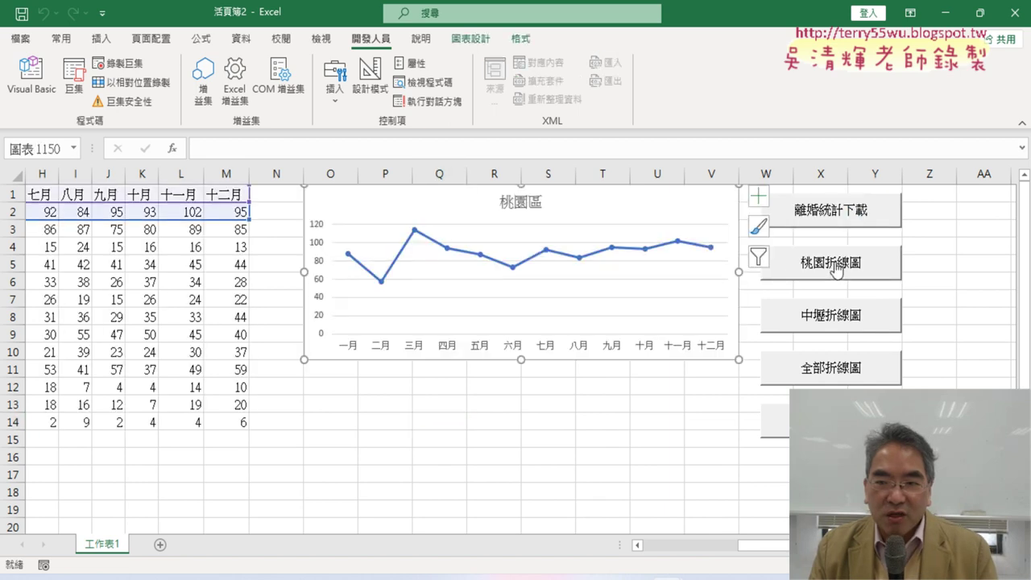
{"action": "left_click", "coordinate": [828, 324]}
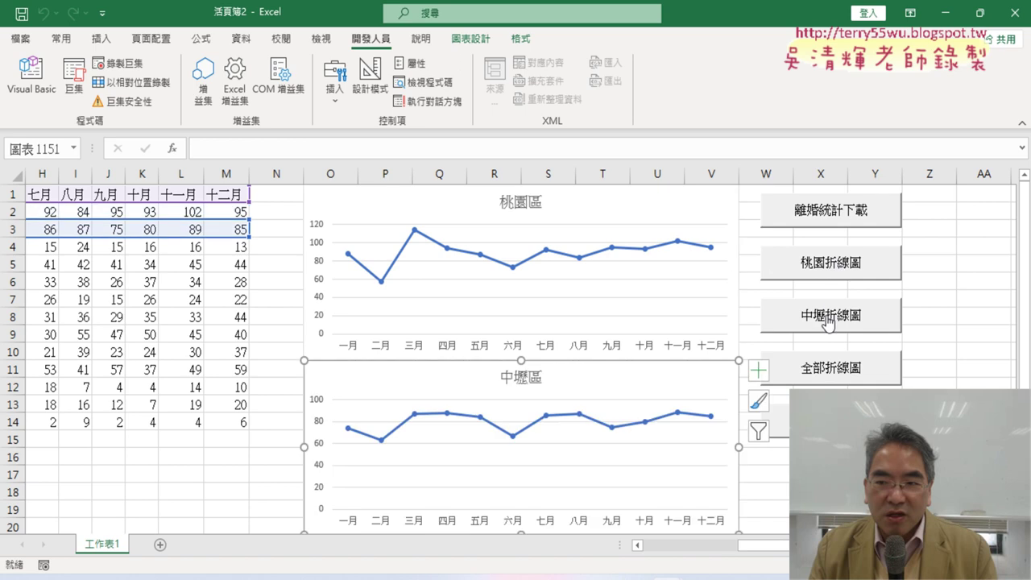
{"action": "left_click", "coordinate": [829, 375]}
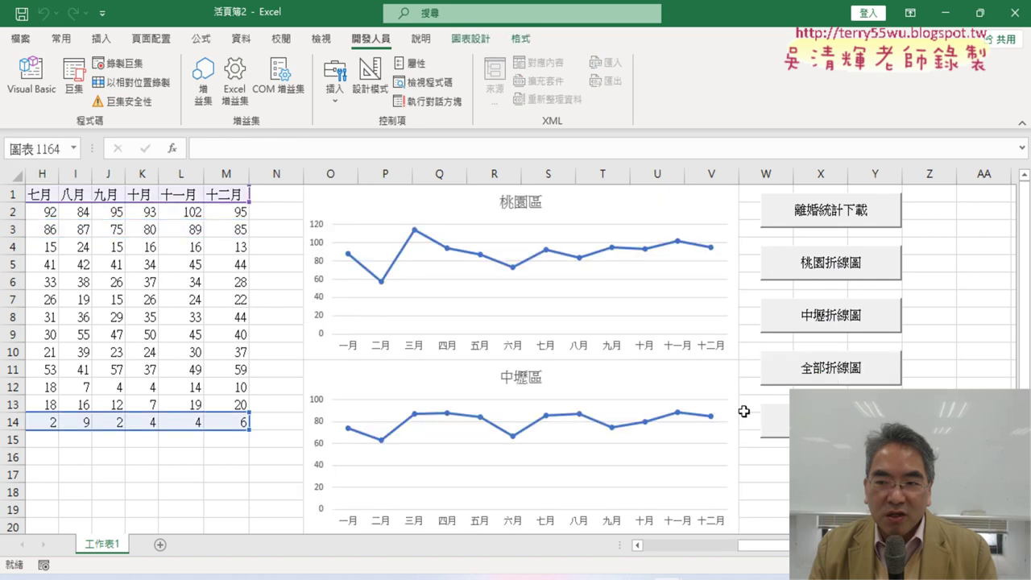
{"action": "left_click", "coordinate": [773, 419]}
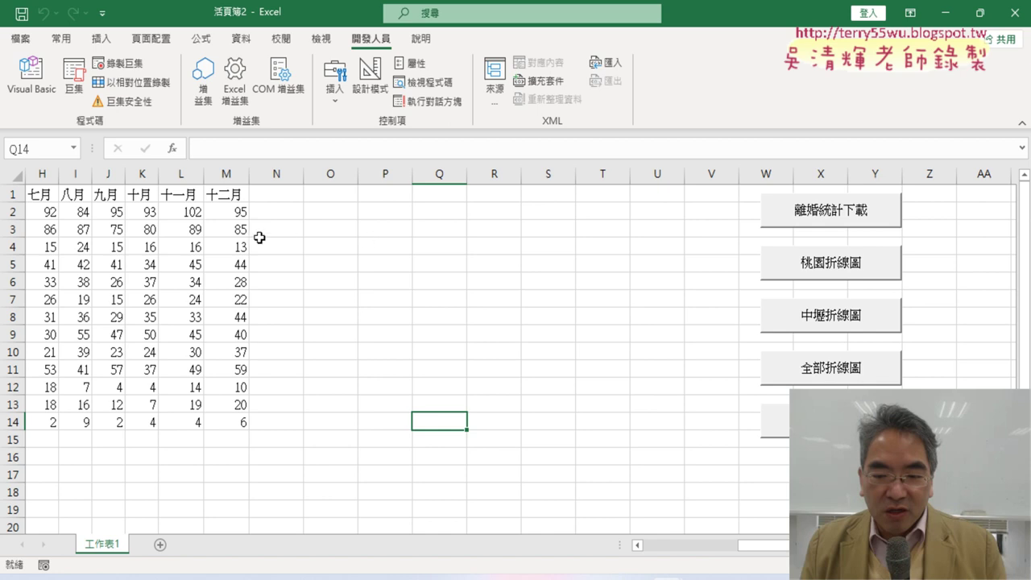
{"action": "left_click", "coordinate": [49, 111]}
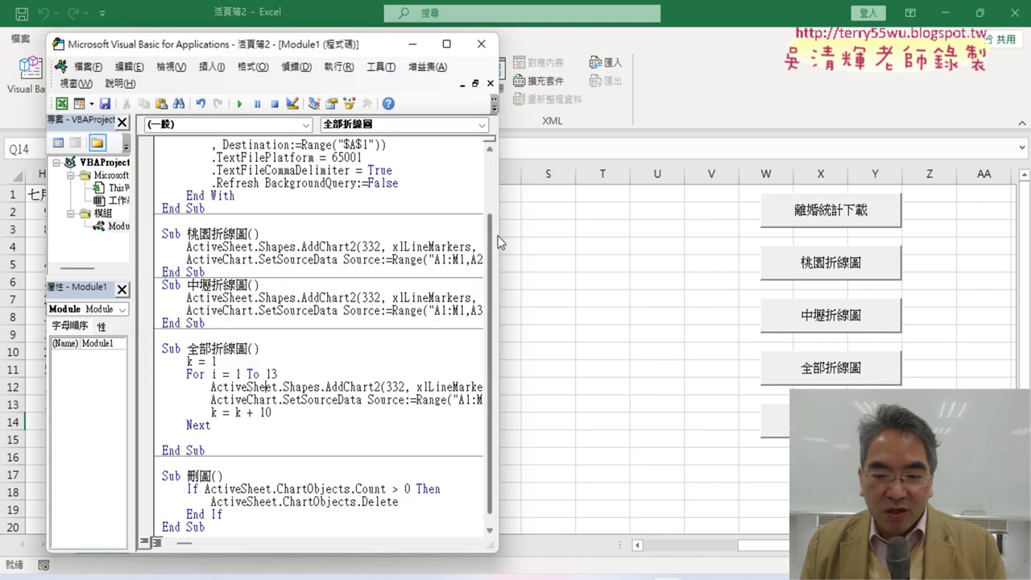
- Widen the code window to show all of Sub 離婚統計下載, then go to the data.gov.tw page
{"action": "left_click_drag", "start_coordinate": [497, 322], "coordinate": [890, 323]}
{"action": "scroll", "coordinate": [686, 298], "scroll_direction": "up", "scroll_amount": 2}
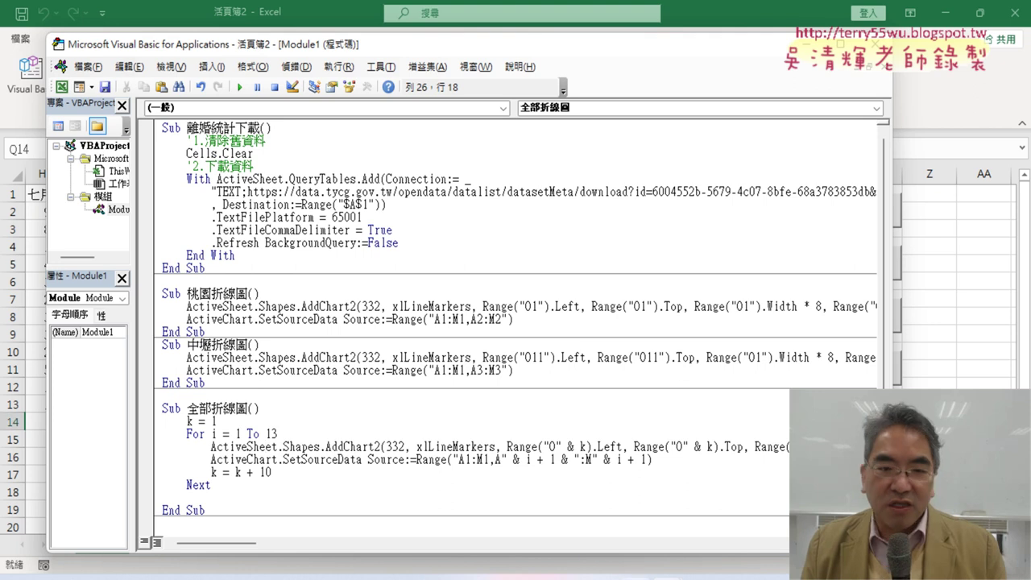
{"action": "key", "text": "alt+Tab"}
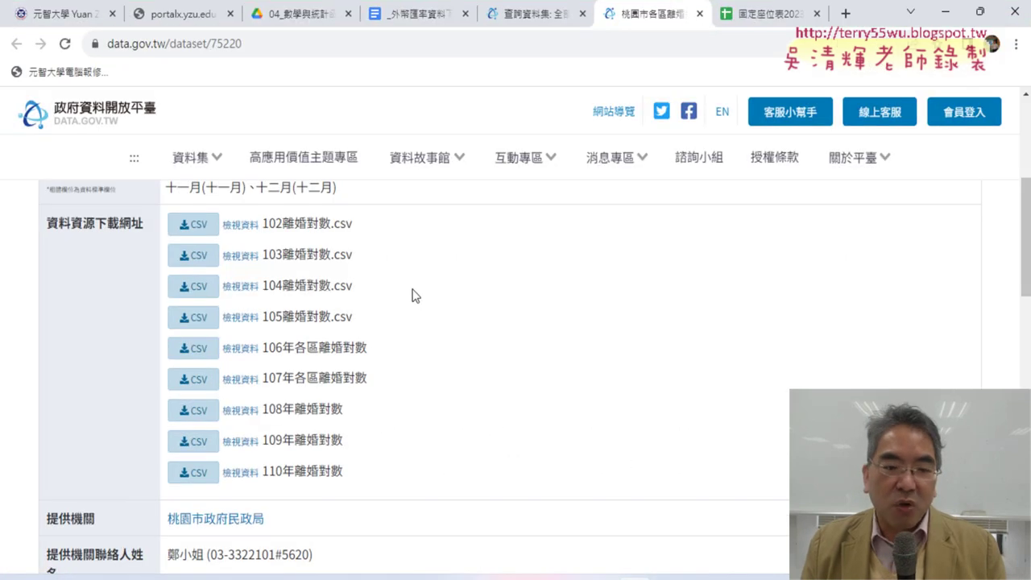
- Open the 102離婚對數.csv details, select its download URL, then return to the VBA editor
{"action": "left_click_drag", "start_coordinate": [358, 488], "coordinate": [185, 473]}
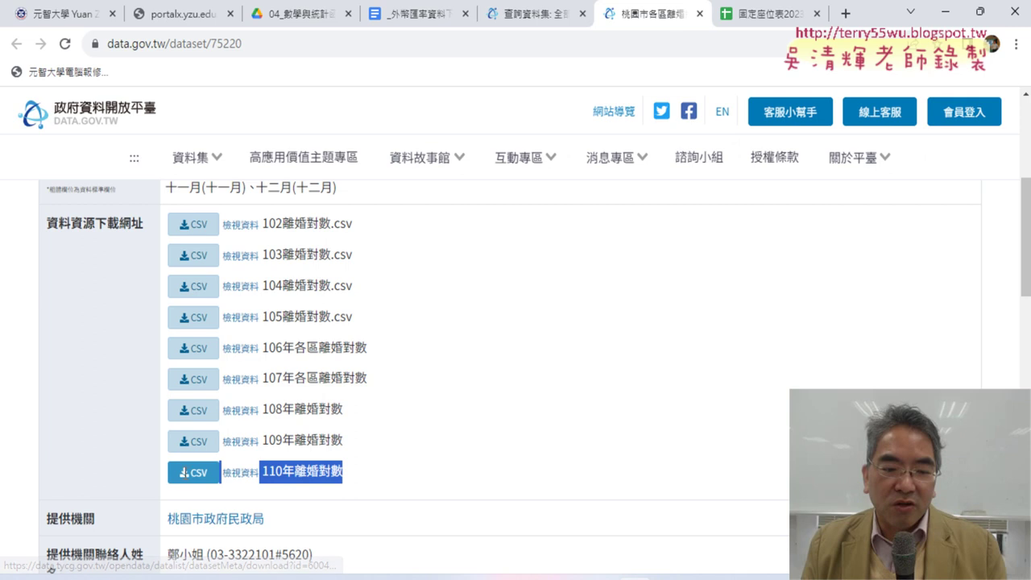
{"action": "left_click_drag", "start_coordinate": [383, 223], "coordinate": [270, 221]}
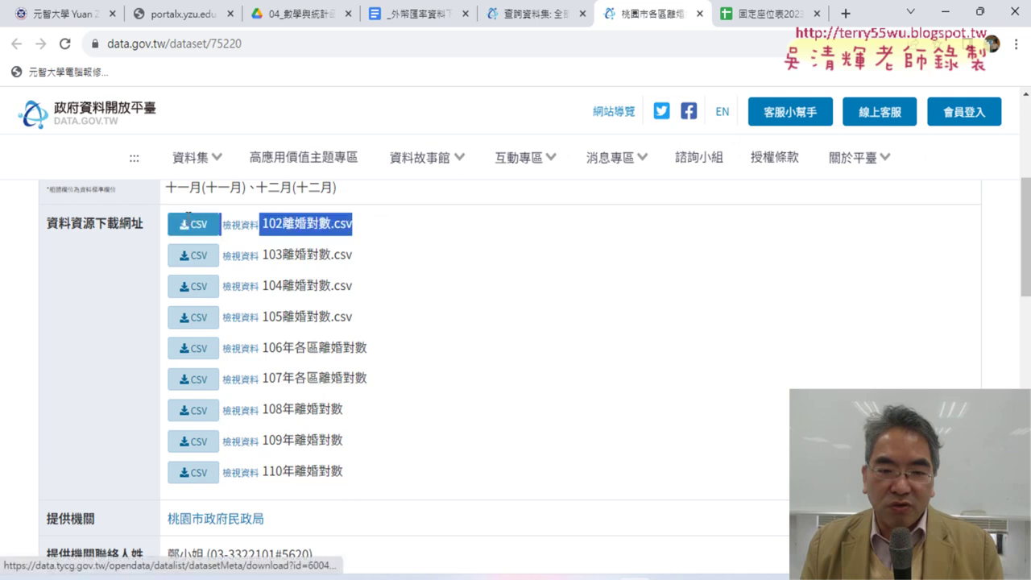
{"action": "left_click", "coordinate": [240, 226]}
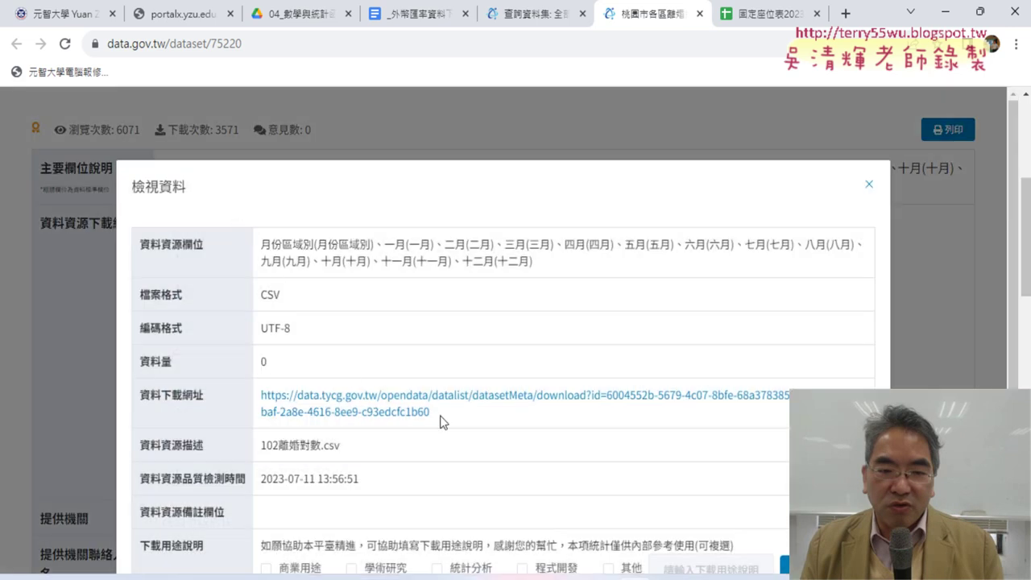
{"action": "left_click_drag", "start_coordinate": [441, 421], "coordinate": [258, 393]}
{"action": "right_click", "coordinate": [324, 403]}
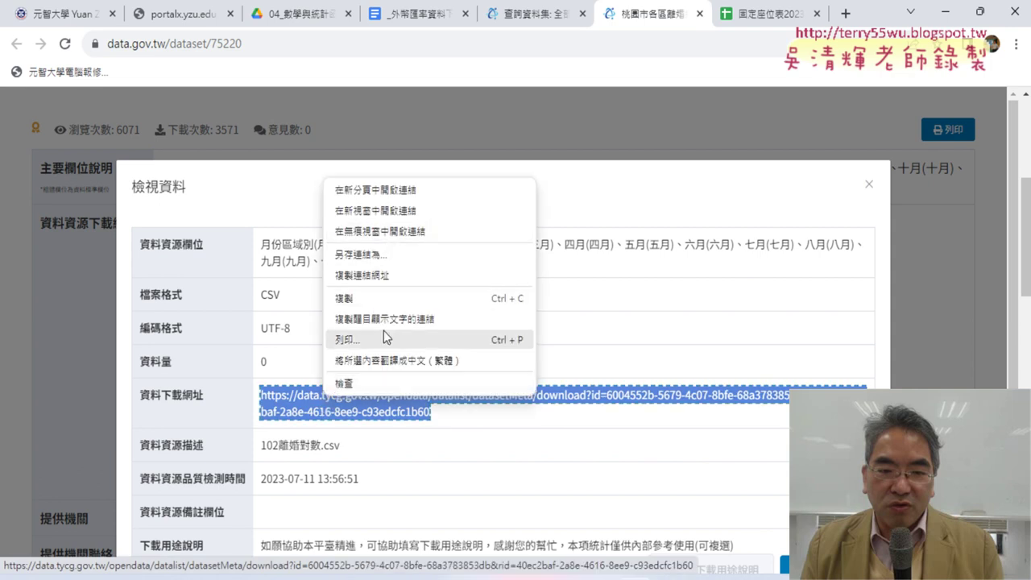
{"action": "left_click", "coordinate": [656, 579]}
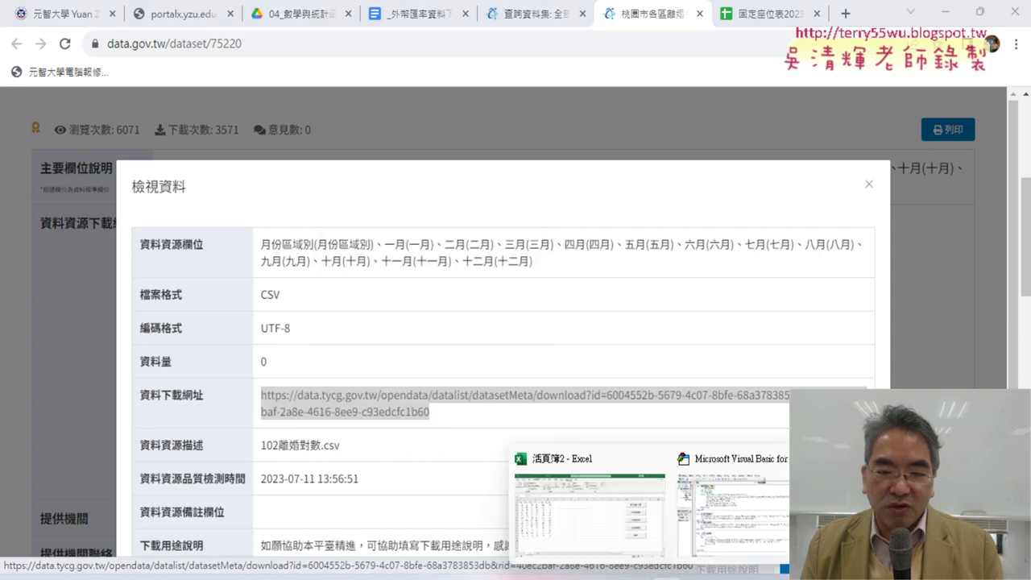
{"action": "left_click", "coordinate": [749, 527]}
- Rename the download macro to 離婚統計110下載, fixing the compile error from the misplaced 110
{"action": "left_click", "coordinate": [265, 127]}
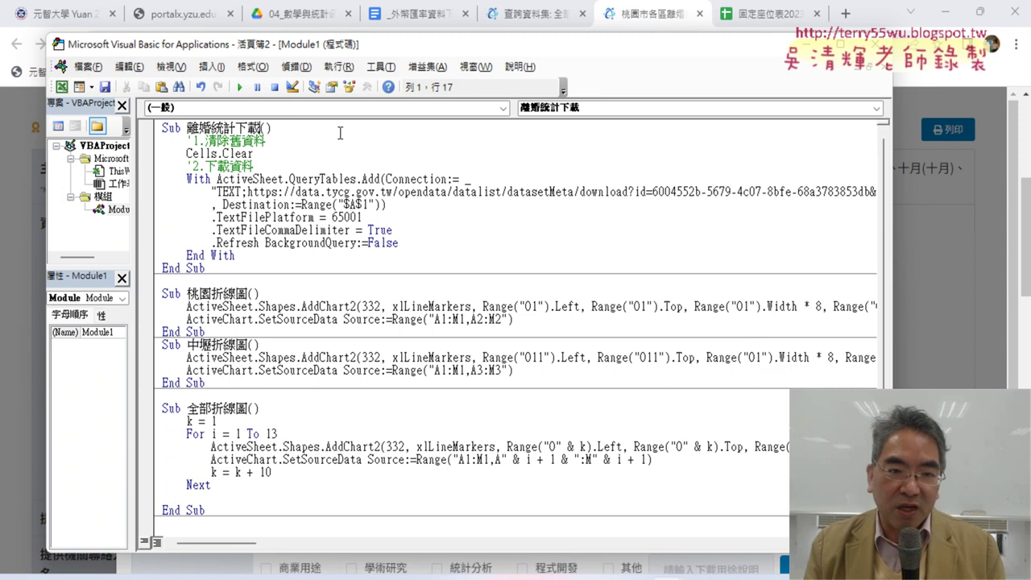
{"action": "type", "text": "1"}
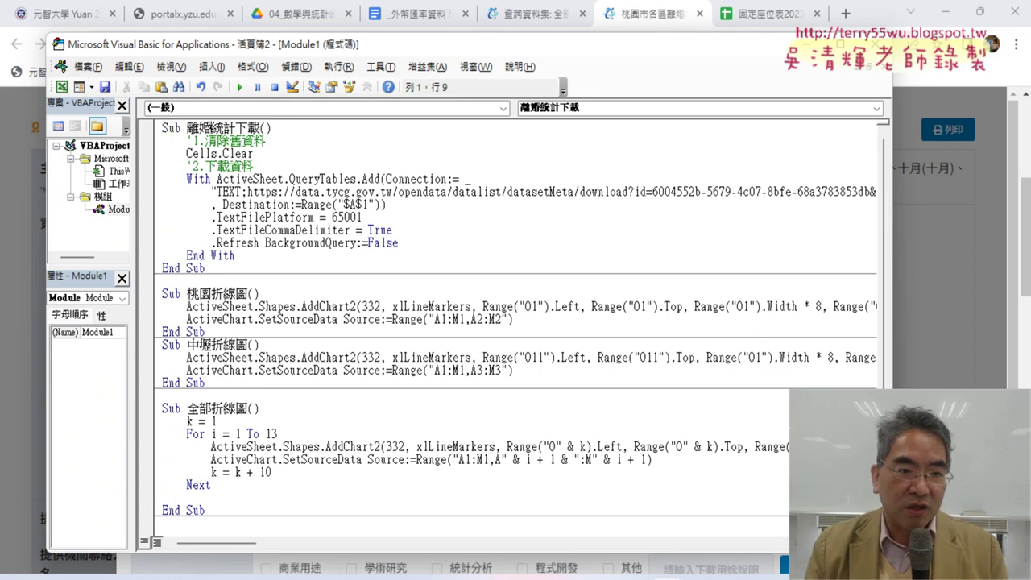
{"action": "type", "text": "110"}
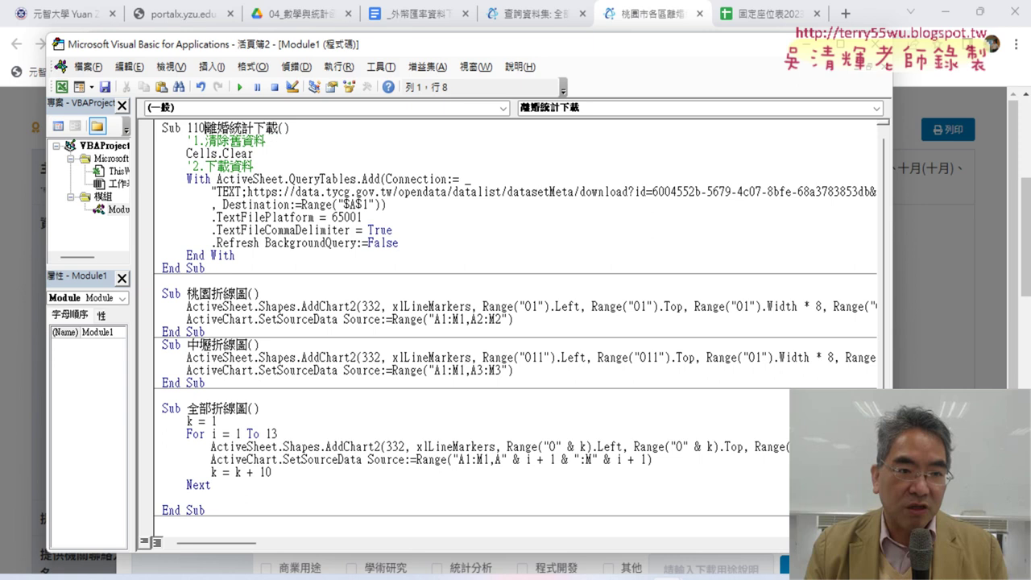
{"action": "left_click", "coordinate": [238, 271]}
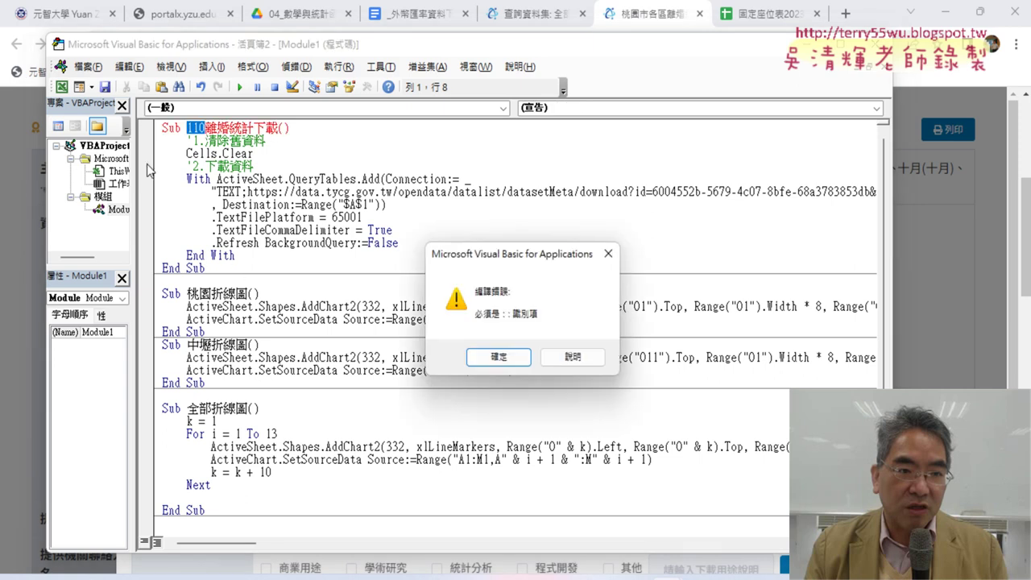
{"action": "left_click", "coordinate": [470, 356]}
{"action": "key", "text": "Delete"}
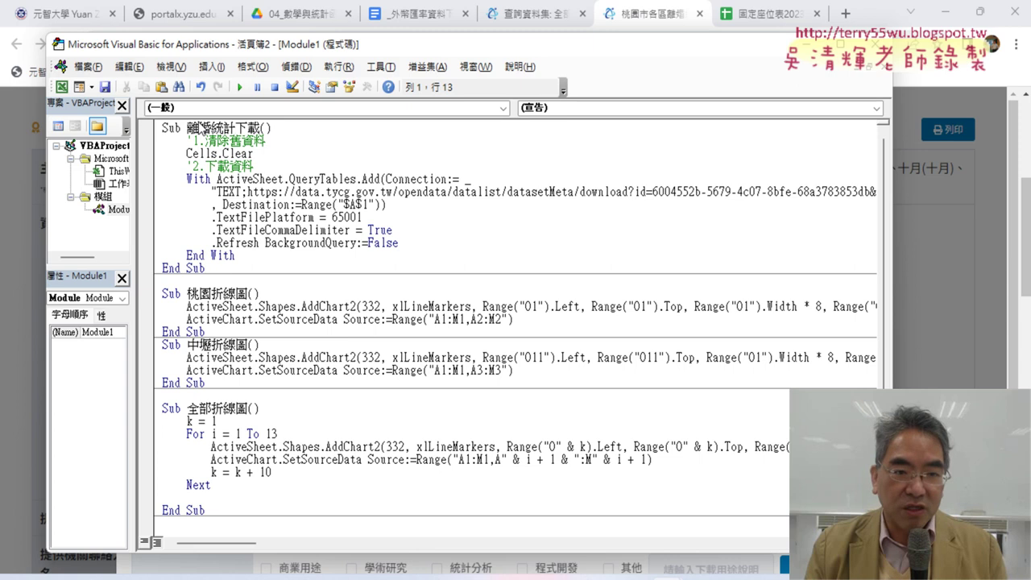
{"action": "type", "text": "110"}
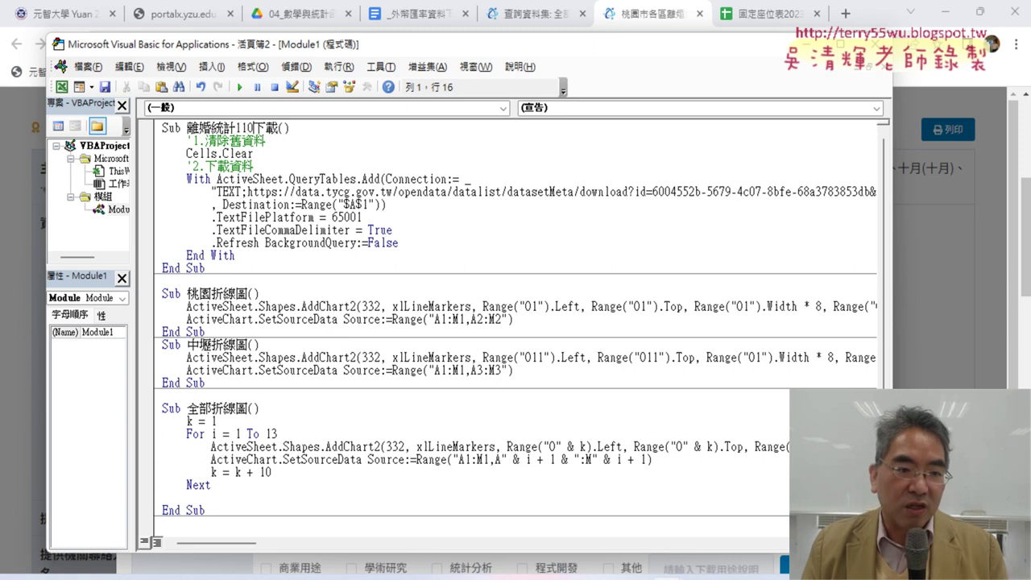
- Paste a copy of the Sub below, rename it 離婚統計102下載, and delete its 110 URL
{"action": "left_click_drag", "start_coordinate": [233, 270], "coordinate": [161, 128]}
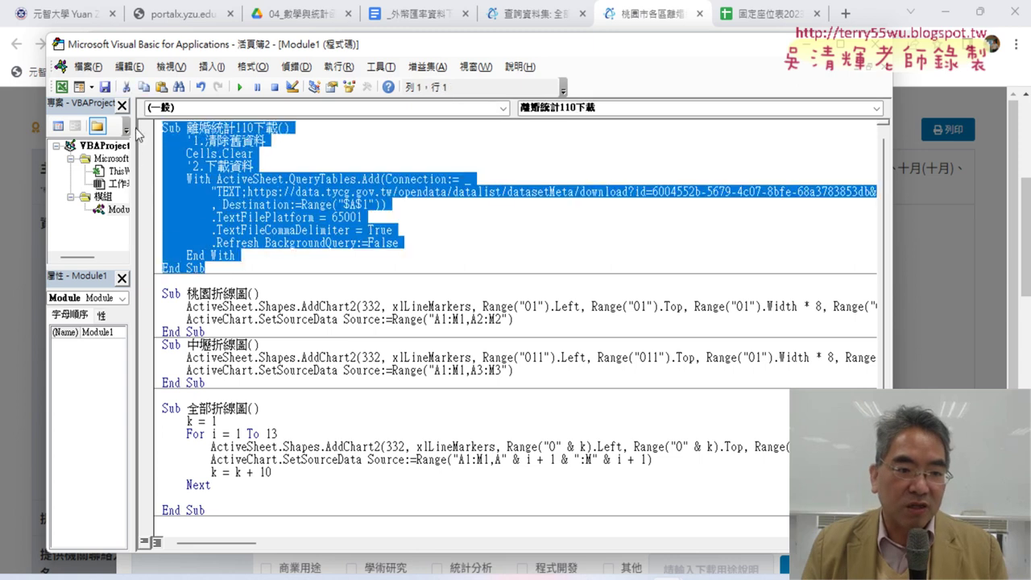
{"action": "right_click", "coordinate": [239, 191]}
{"action": "key", "text": "Escape"}
{"action": "left_click", "coordinate": [197, 284]}
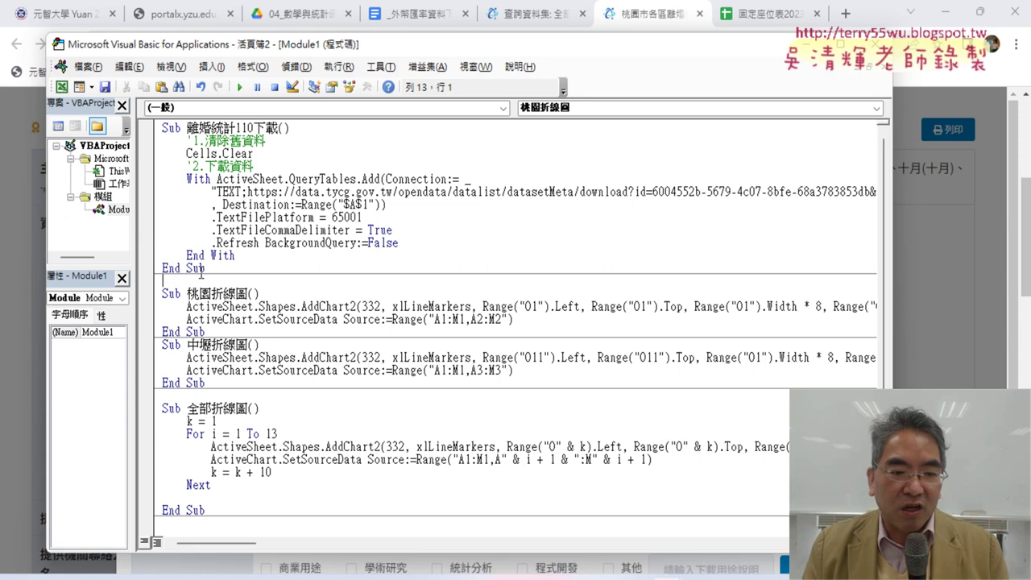
{"action": "key", "text": "ctrl+v"}
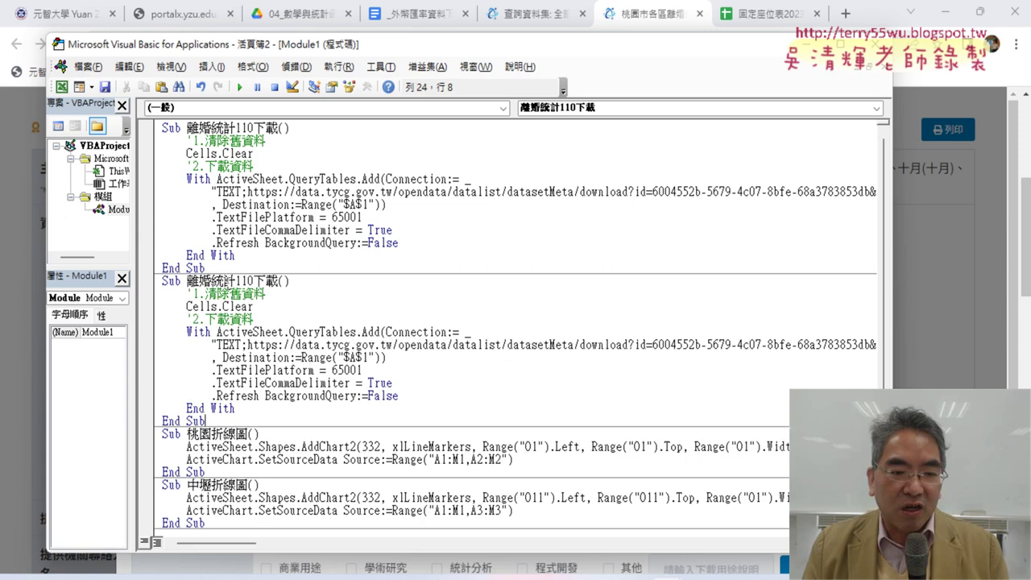
{"action": "left_click_drag", "start_coordinate": [256, 280], "coordinate": [247, 280]}
{"action": "type", "text": "02"}
{"action": "left_click_drag", "start_coordinate": [241, 281], "coordinate": [254, 277]}
{"action": "mouse_move", "coordinate": [247, 345]}
{"action": "left_mouse_down"}
{"action": "mouse_move", "coordinate": [881, 344]}
{"action": "mouse_move", "coordinate": [756, 343]}
{"action": "left_mouse_up"}
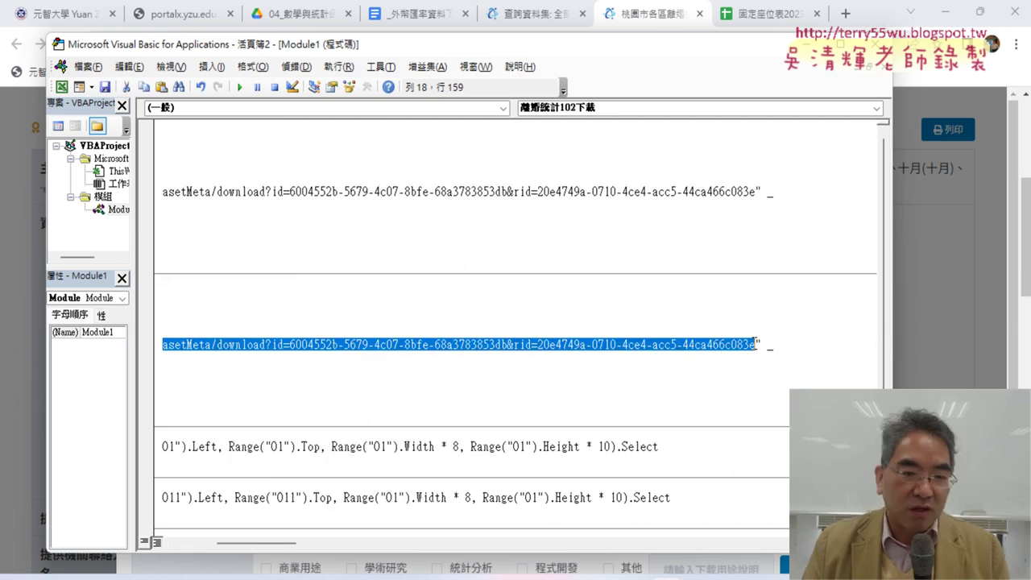
{"action": "key", "text": "Delete"}
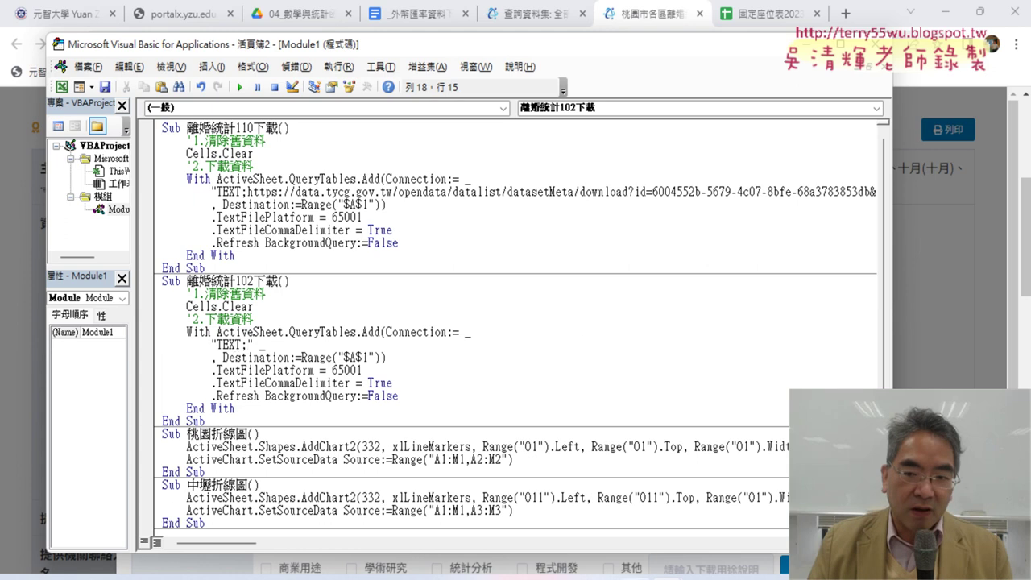
- Copy the 102 CSV download link from the dataset page in Chrome
{"action": "mouse_move", "coordinate": [592, 564]}
{"action": "left_click", "coordinate": [625, 487]}
{"action": "right_click", "coordinate": [448, 395]}
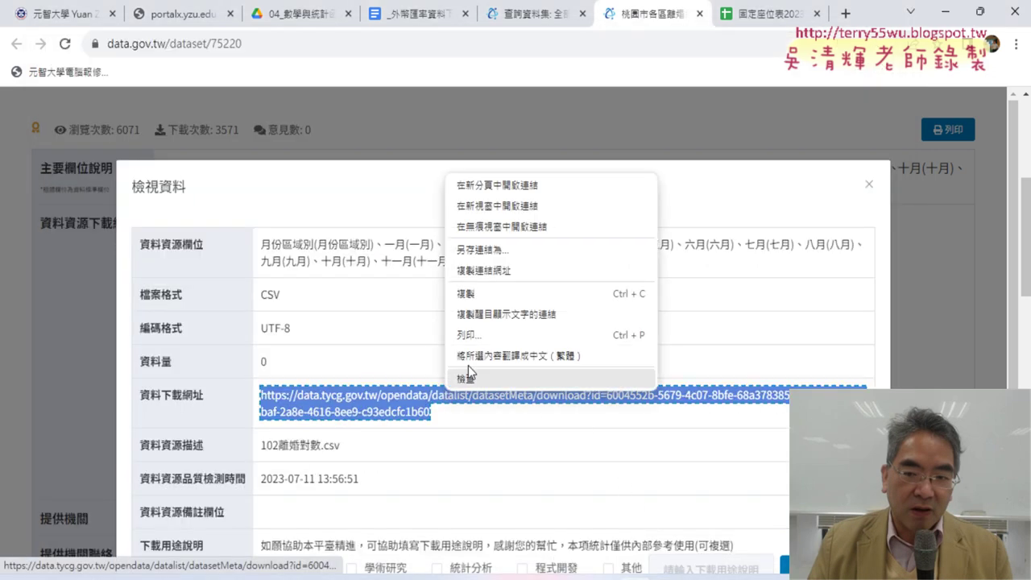
{"action": "left_click", "coordinate": [500, 295]}
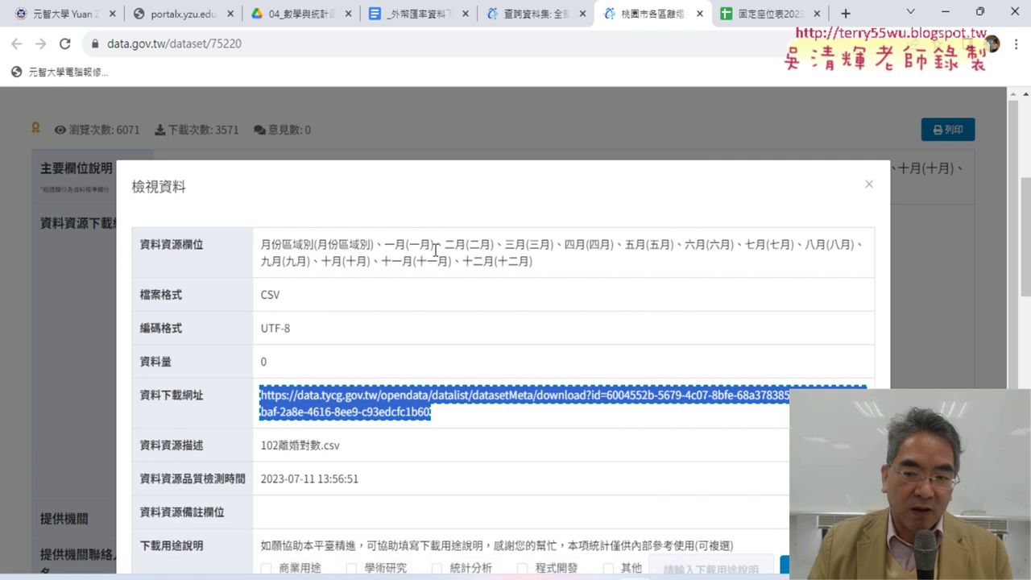
{"action": "left_click", "coordinate": [945, 12]}
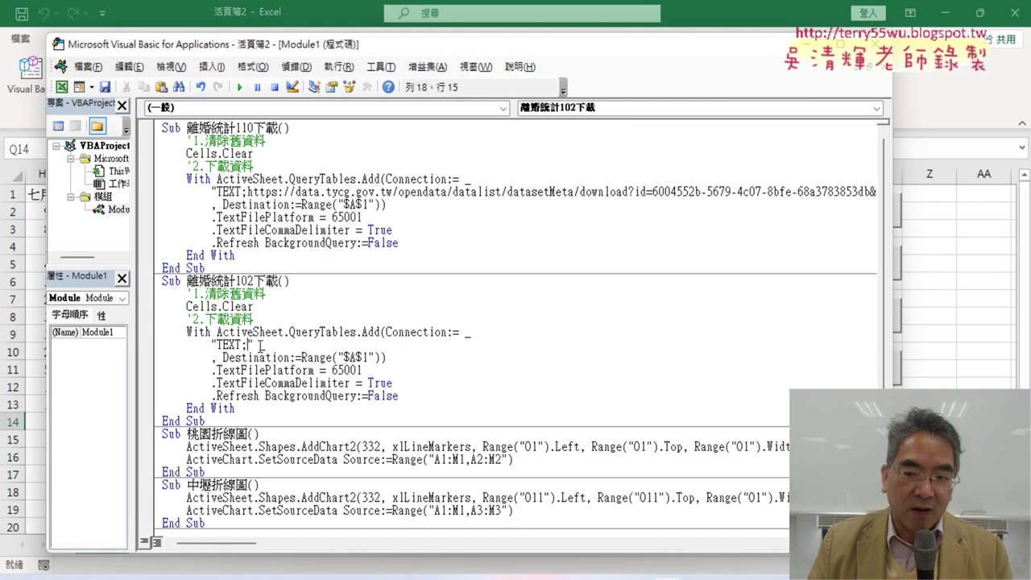
- Paste the 102 link after "TEXT;" in 離婚統計102下載 and run it to load the 102 data
{"action": "key", "text": "ctrl+v"}
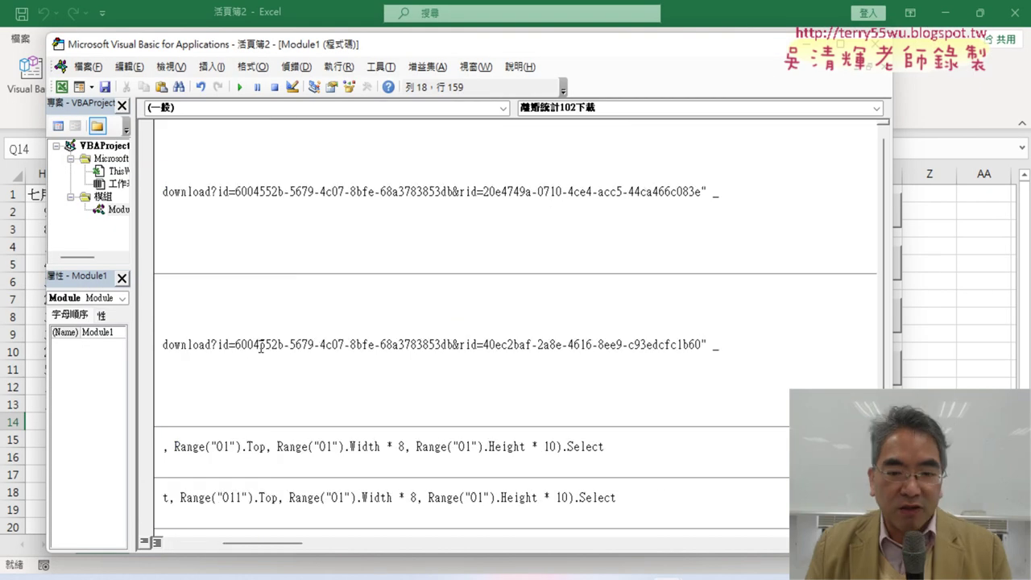
{"action": "left_click", "coordinate": [441, 425]}
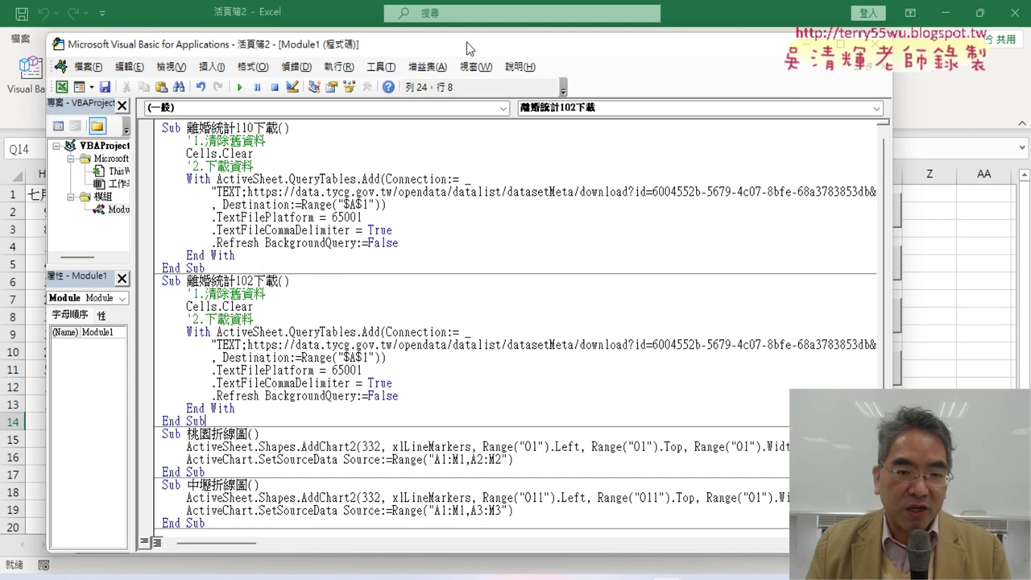
{"action": "left_click_drag", "start_coordinate": [470, 48], "coordinate": [521, 47]}
{"action": "left_click", "coordinate": [392, 345]}
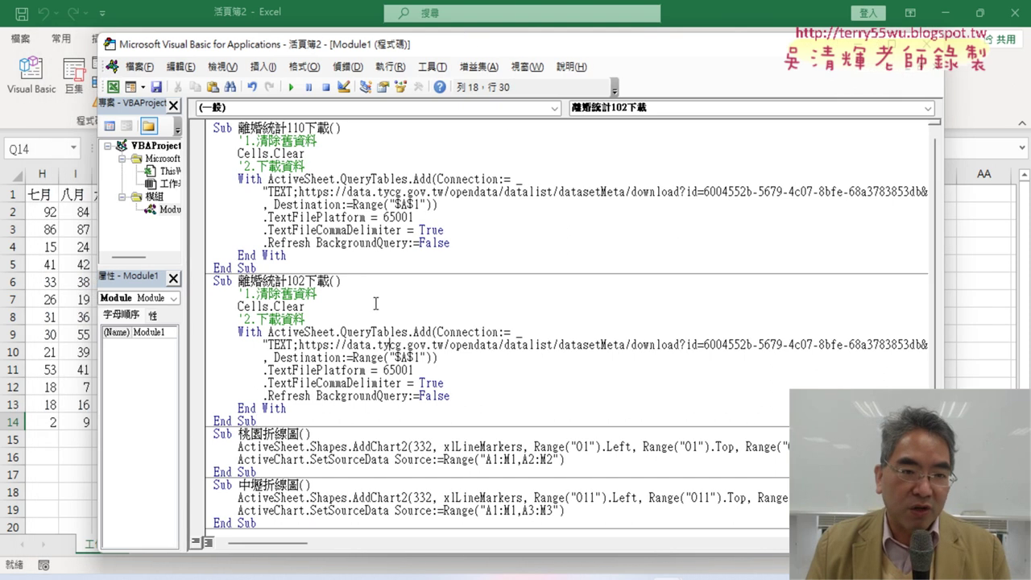
{"action": "left_click", "coordinate": [291, 87]}
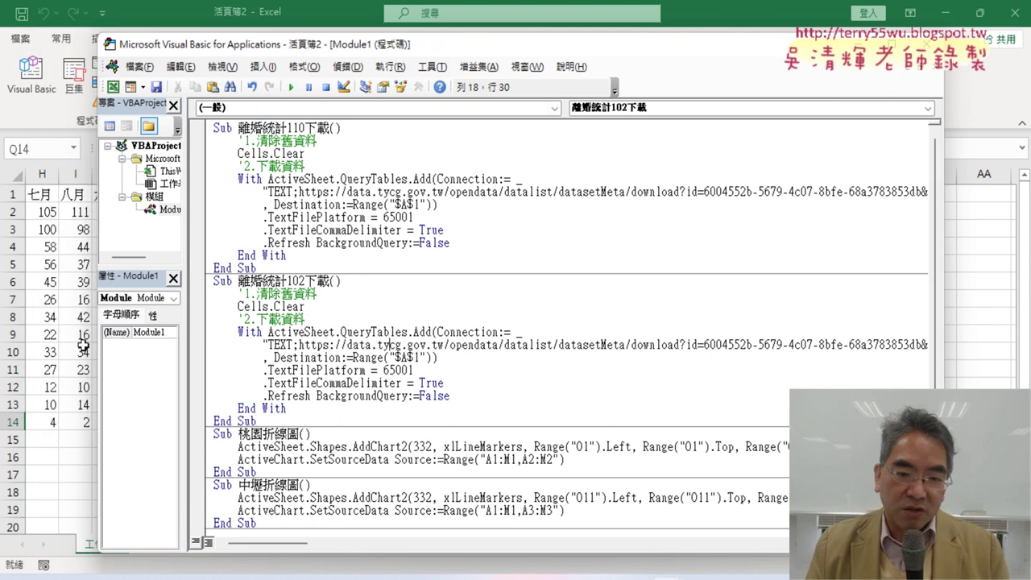
{"action": "left_click", "coordinate": [65, 468]}
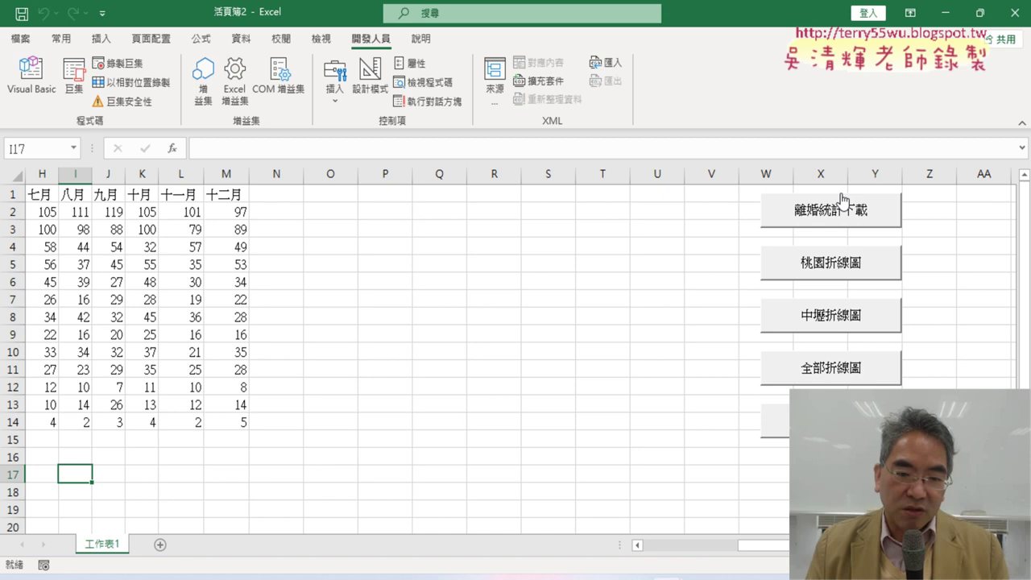
- Draw all-district charts with 全部折線圖 and review the 桃園市, 中壢市, 平鎮市 and 八德市 charts
{"action": "left_click", "coordinate": [849, 374]}
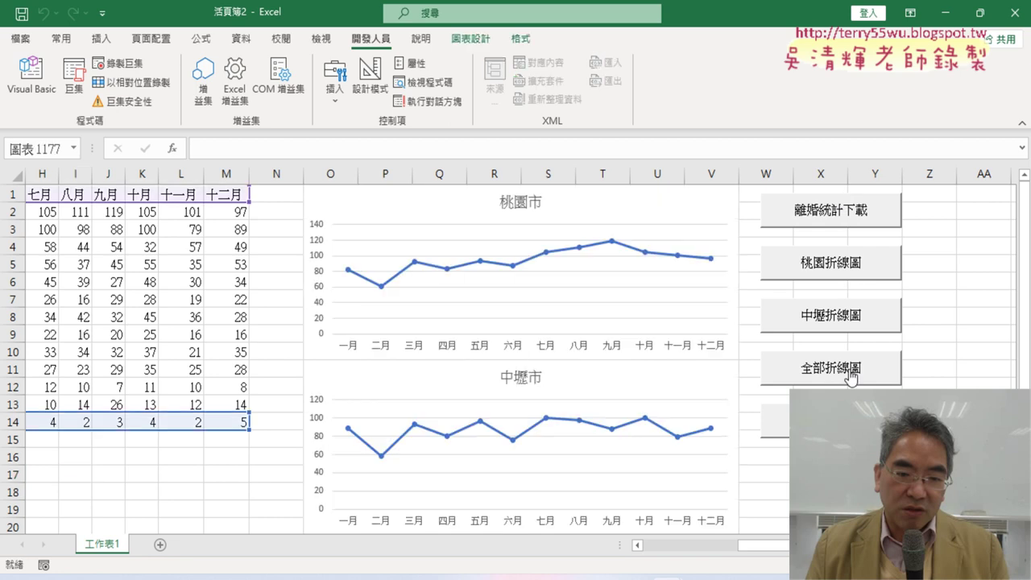
{"action": "scroll", "coordinate": [850, 376], "scroll_direction": "down", "scroll_amount": 1}
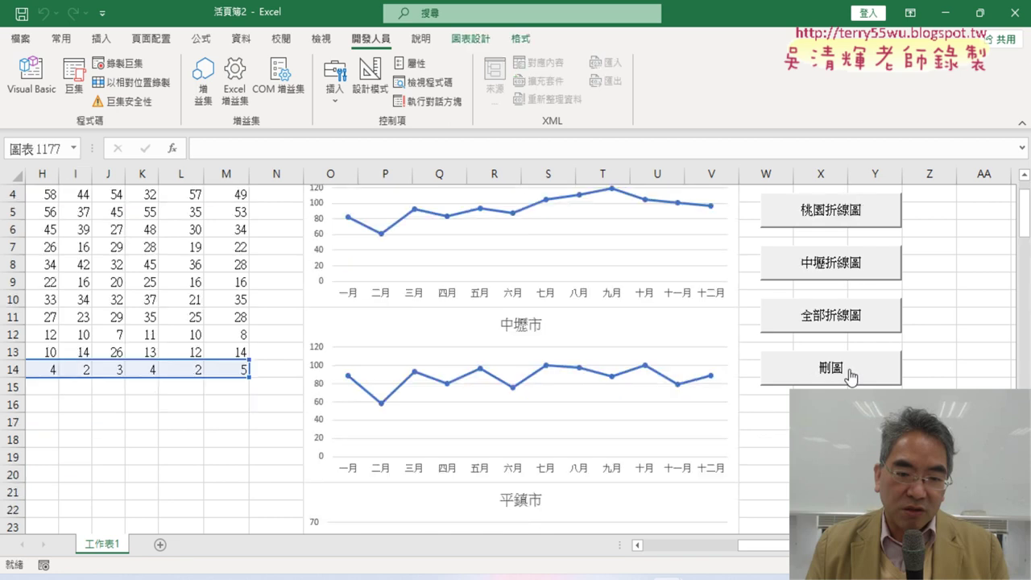
{"action": "scroll", "coordinate": [850, 376], "scroll_direction": "down", "scroll_amount": 3}
{"action": "scroll", "coordinate": [850, 375], "scroll_direction": "up", "scroll_amount": 3}
{"action": "scroll", "coordinate": [852, 375], "scroll_direction": "up", "scroll_amount": 1}
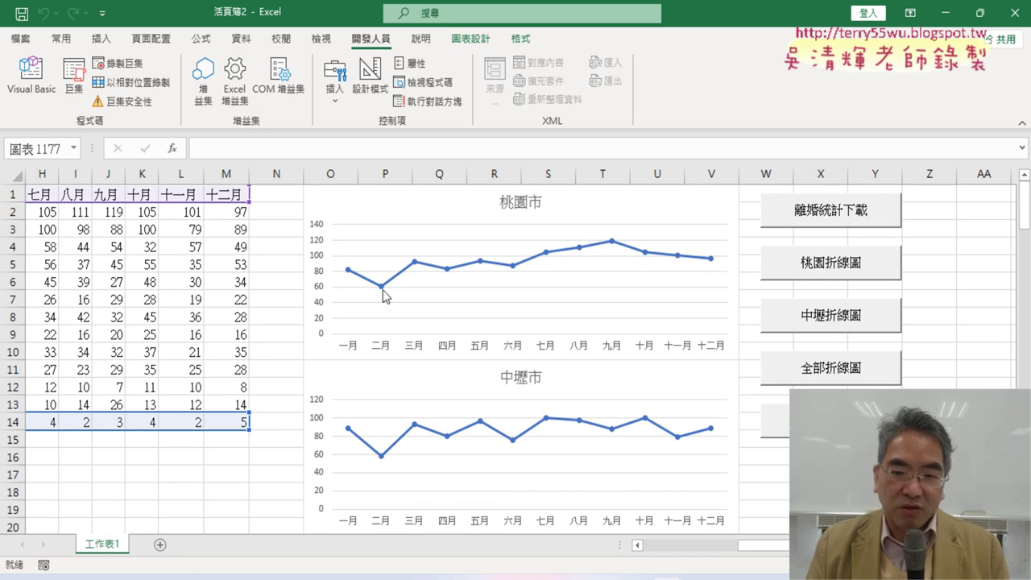
{"action": "mouse_move", "coordinate": [384, 290]}
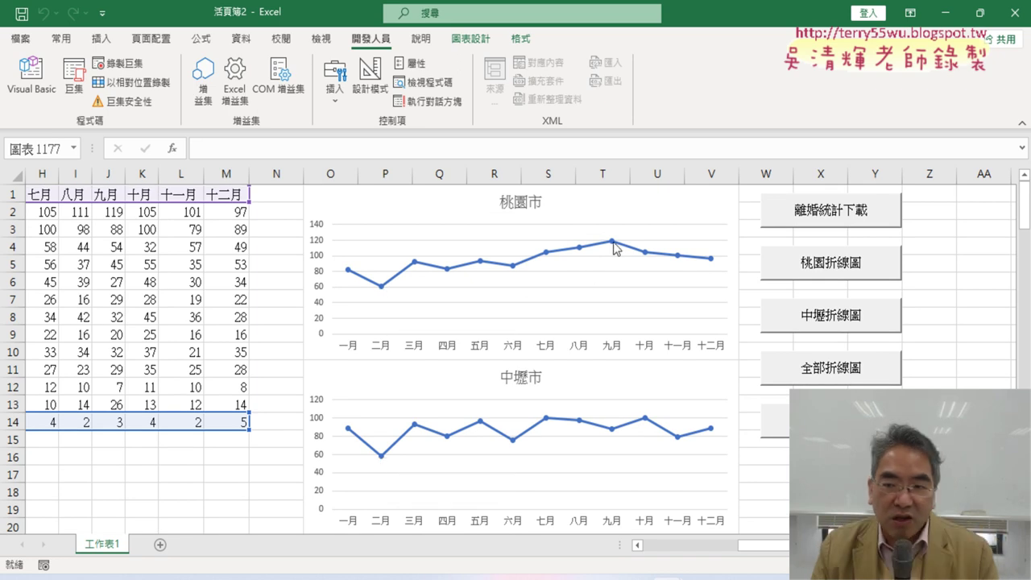
{"action": "mouse_move", "coordinate": [413, 268]}
{"action": "scroll", "coordinate": [625, 346], "scroll_direction": "down", "scroll_amount": 3}
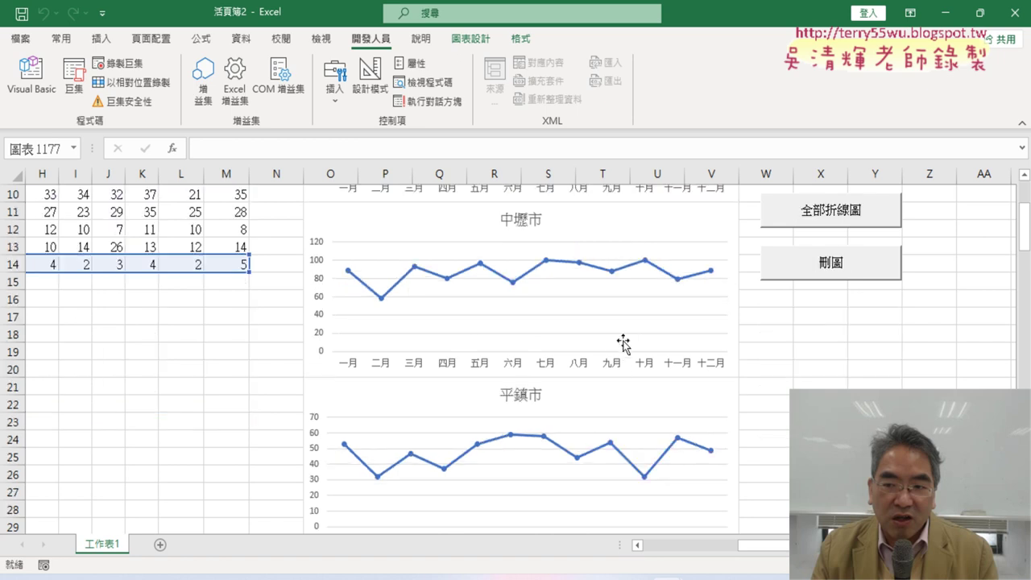
{"action": "scroll", "coordinate": [623, 343], "scroll_direction": "down", "scroll_amount": 2}
{"action": "scroll", "coordinate": [623, 343], "scroll_direction": "down", "scroll_amount": 1}
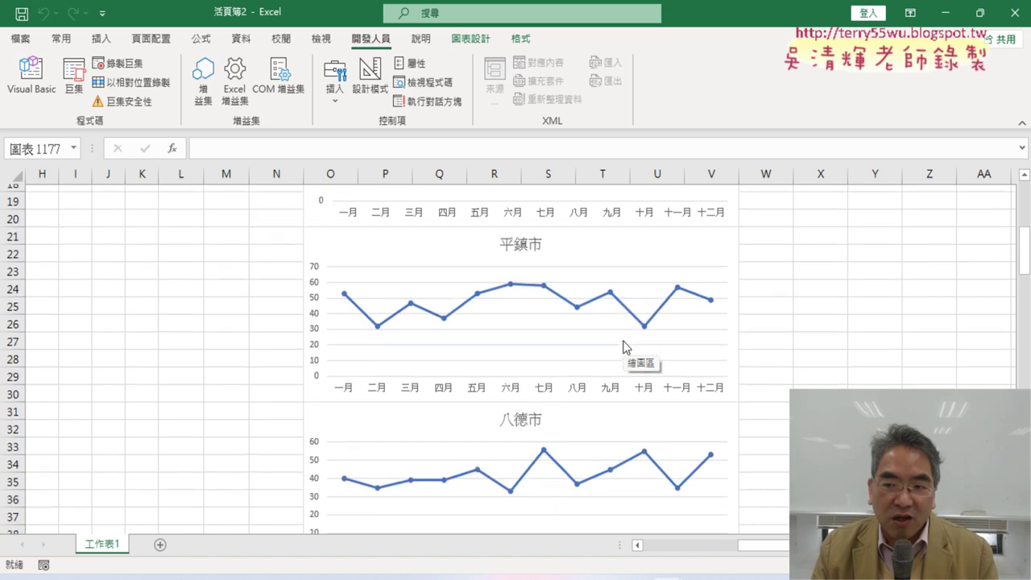
{"action": "scroll", "coordinate": [625, 344], "scroll_direction": "up", "scroll_amount": 3}
{"action": "scroll", "coordinate": [627, 347], "scroll_direction": "up", "scroll_amount": 3}
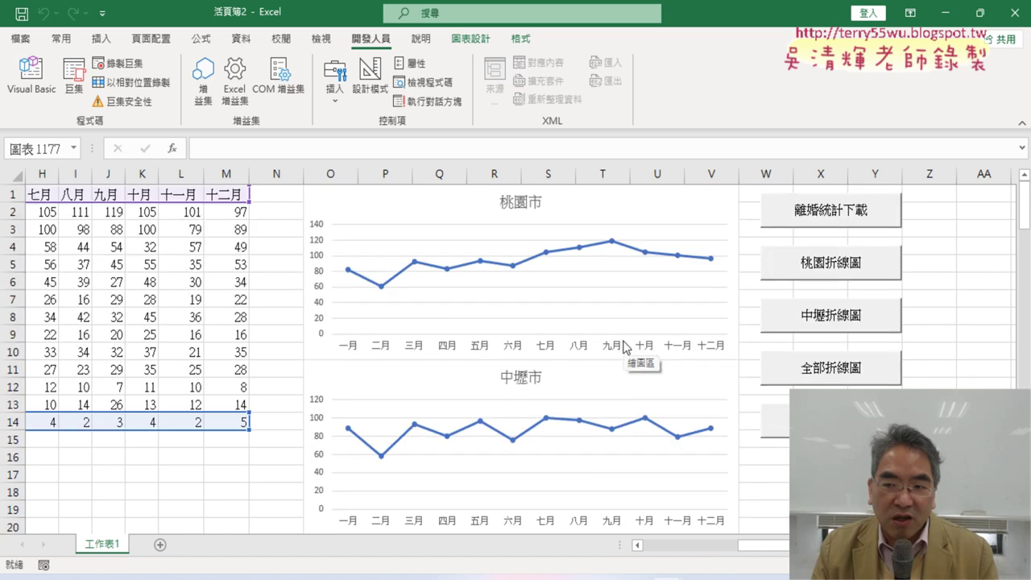
- Assign the 離婚統計110下載 macro to the first download button
{"action": "right_click", "coordinate": [833, 230]}
{"action": "left_click", "coordinate": [884, 367]}
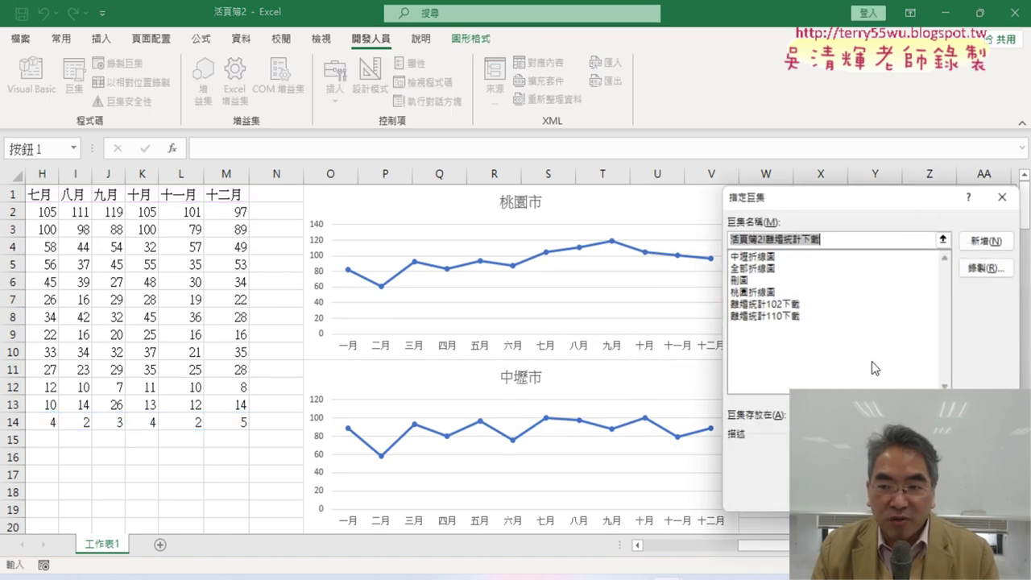
{"action": "left_click", "coordinate": [796, 317]}
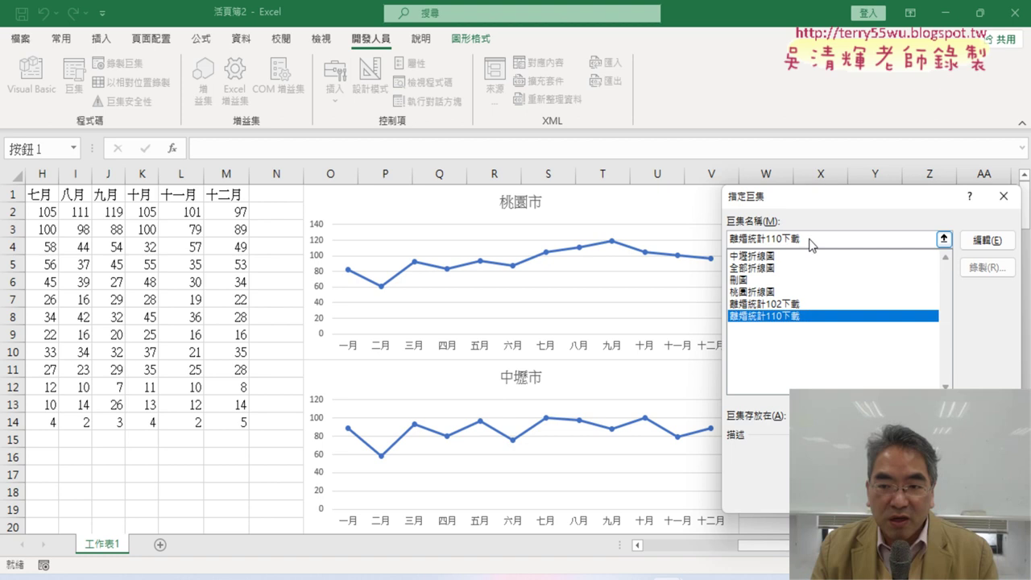
{"action": "right_click", "coordinate": [794, 238]}
{"action": "left_click", "coordinate": [829, 279]}
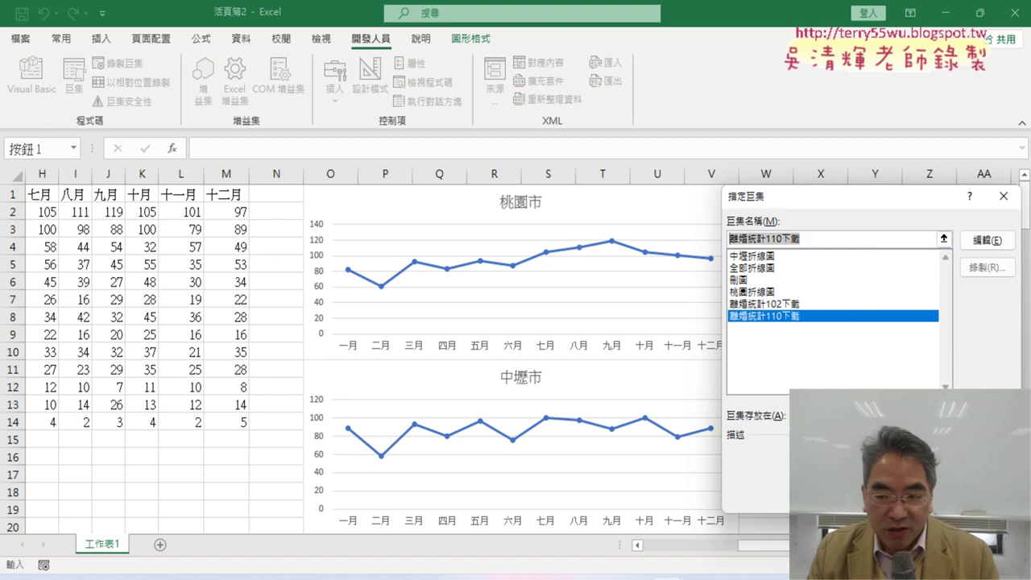
{"action": "key", "text": "Return"}
- Replace the button's label with the pasted text 離婚統計110下載
{"action": "left_click", "coordinate": [799, 211]}
{"action": "key", "text": "BackSpace"}
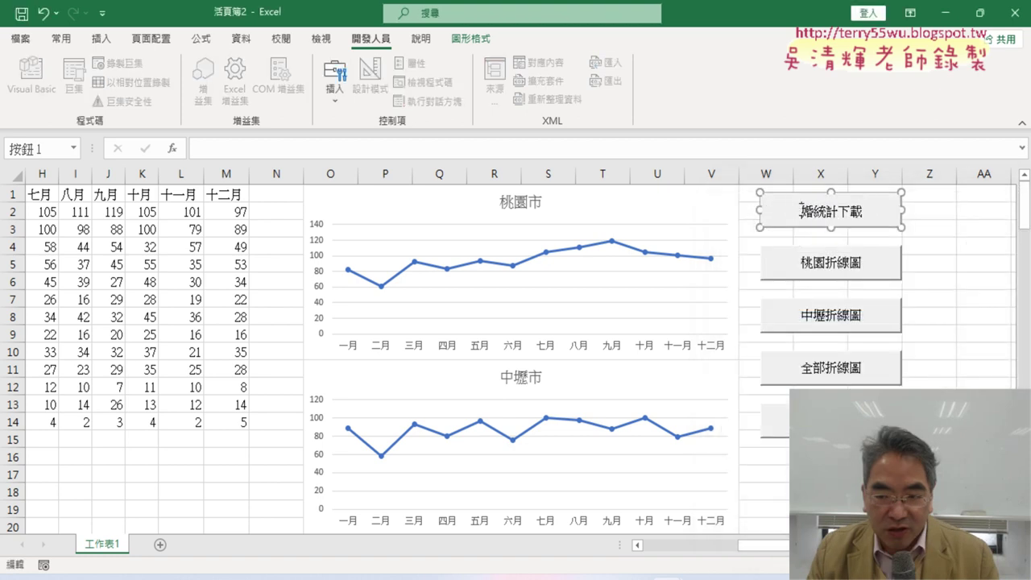
{"action": "key", "text": "Delete"}
{"action": "key", "text": "Delete"}
{"action": "key", "text": "Delete"}
{"action": "type", "text": "離婚統計110下載"}
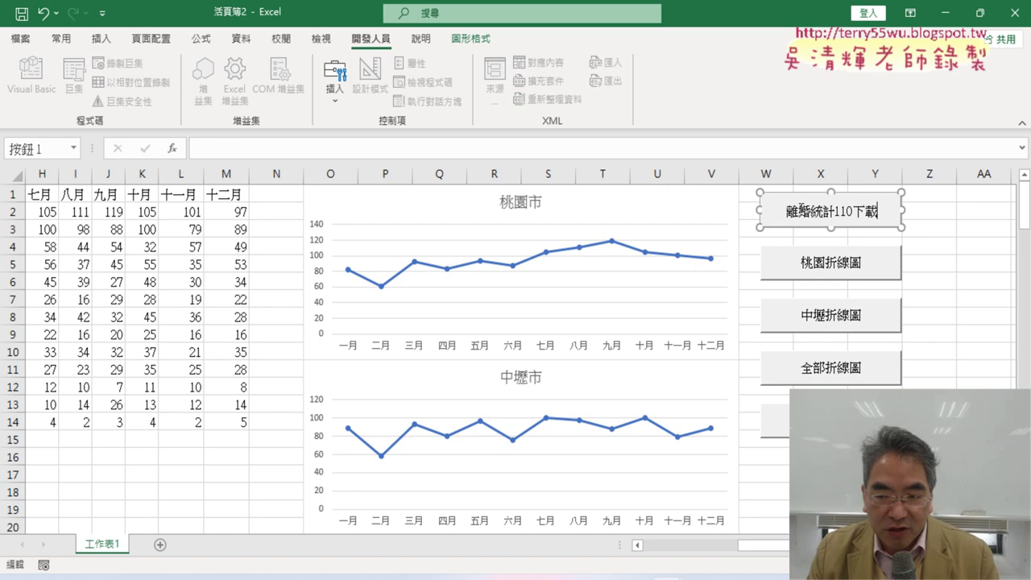
{"action": "left_click", "coordinate": [943, 318]}
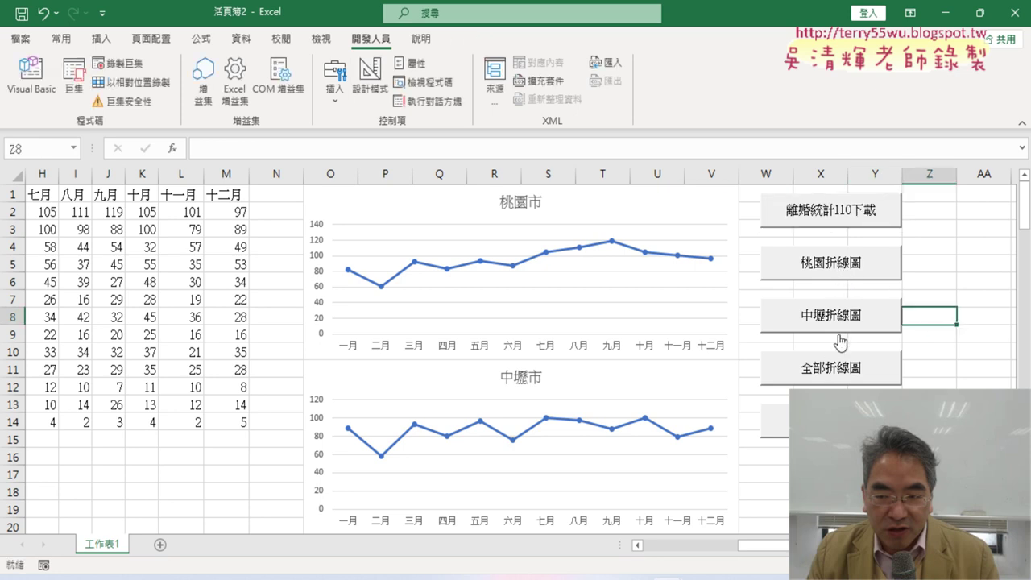
- Move the four chart buttons down together to free space below the download button
{"action": "left_click", "coordinate": [829, 272], "text": "ctrl"}
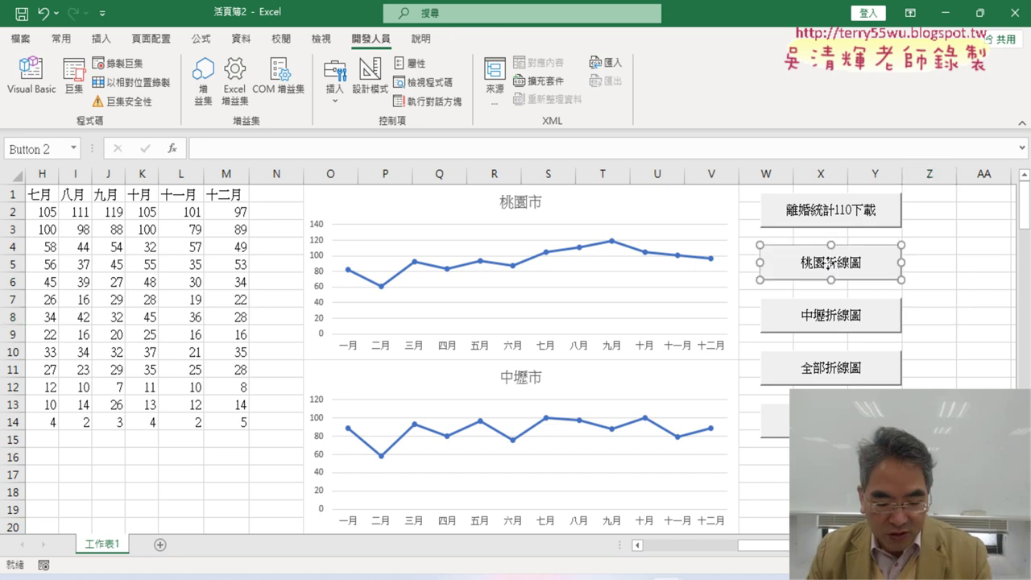
{"action": "left_click", "coordinate": [831, 324], "text": "ctrl"}
{"action": "left_click", "coordinate": [831, 376], "text": "ctrl"}
{"action": "left_click", "coordinate": [830, 419], "text": "ctrl"}
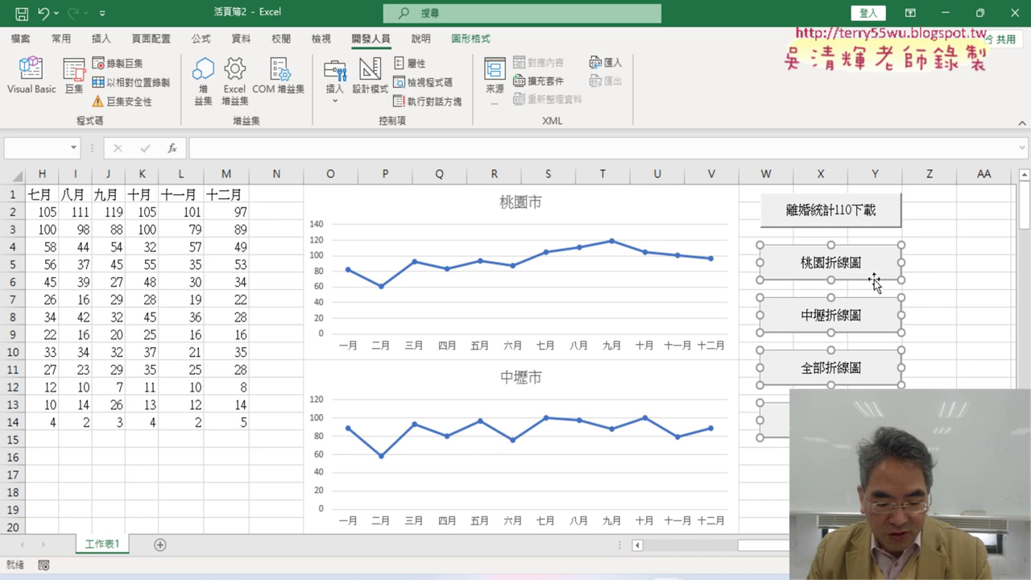
{"action": "left_click_drag", "start_coordinate": [859, 260], "coordinate": [862, 300]}
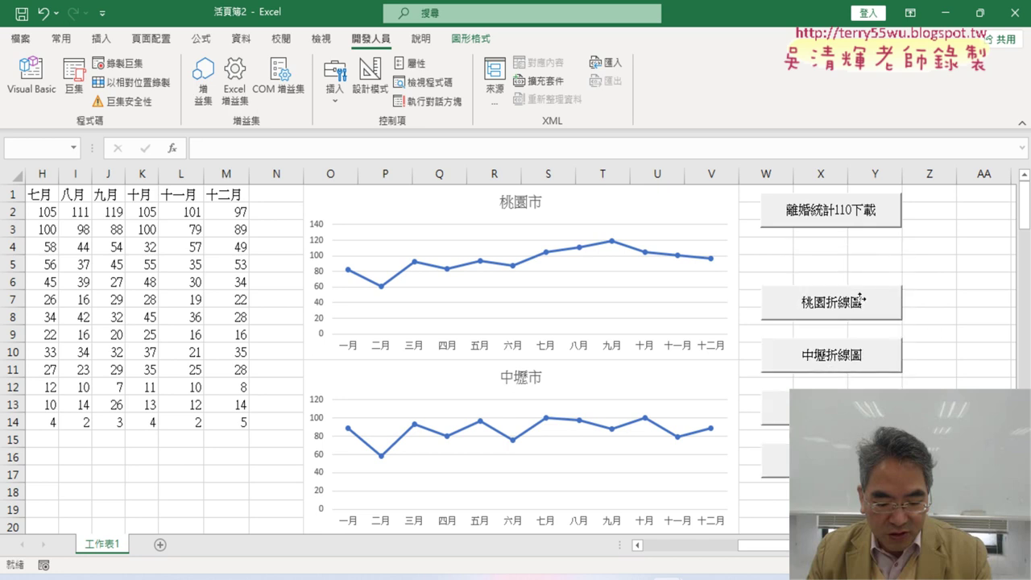
- Duplicate the 離婚統計110下載 button and place the copy beneath it at cell W4
{"action": "right_click", "coordinate": [862, 216]}
{"action": "key", "text": "Escape"}
{"action": "left_click", "coordinate": [777, 250]}
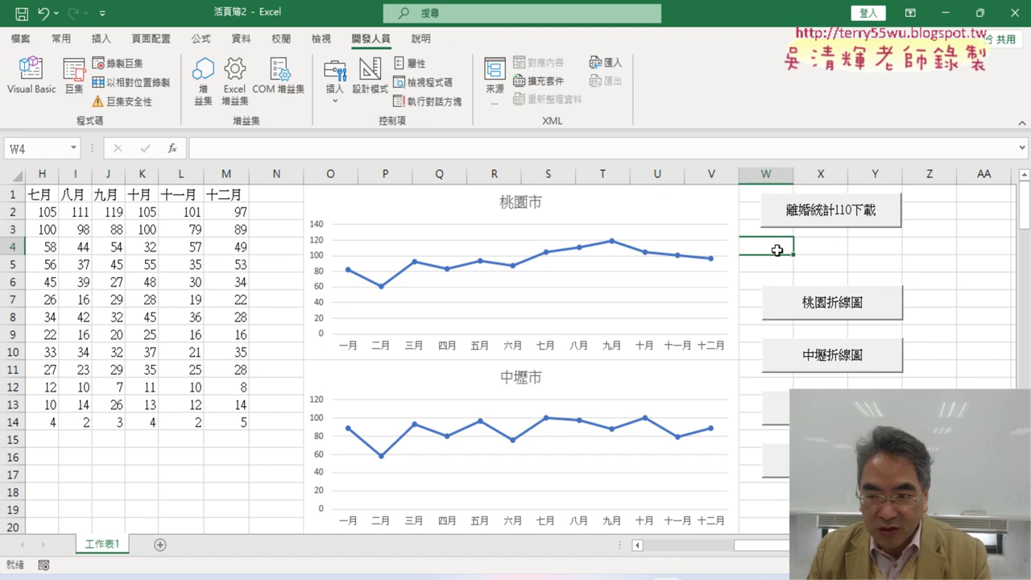
{"action": "key", "text": "ctrl+v"}
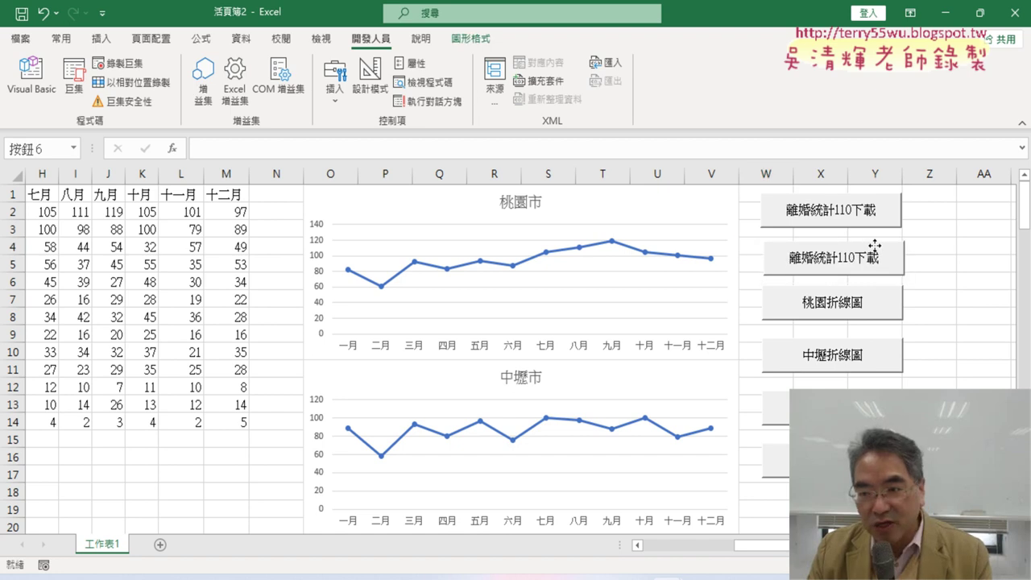
{"action": "left_click_drag", "start_coordinate": [871, 251], "coordinate": [872, 245]}
- Assign the 離婚統計102下載 macro to the copied button
{"action": "right_click", "coordinate": [872, 251]}
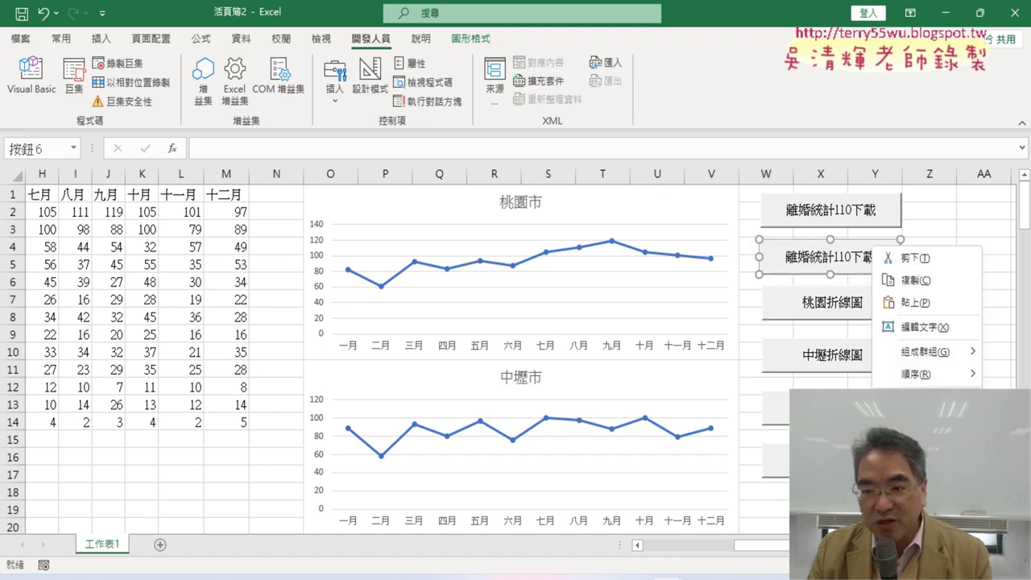
{"action": "left_click", "coordinate": [918, 399]}
{"action": "left_click", "coordinate": [787, 338]}
{"action": "left_click_drag", "start_coordinate": [826, 272], "coordinate": [726, 274]}
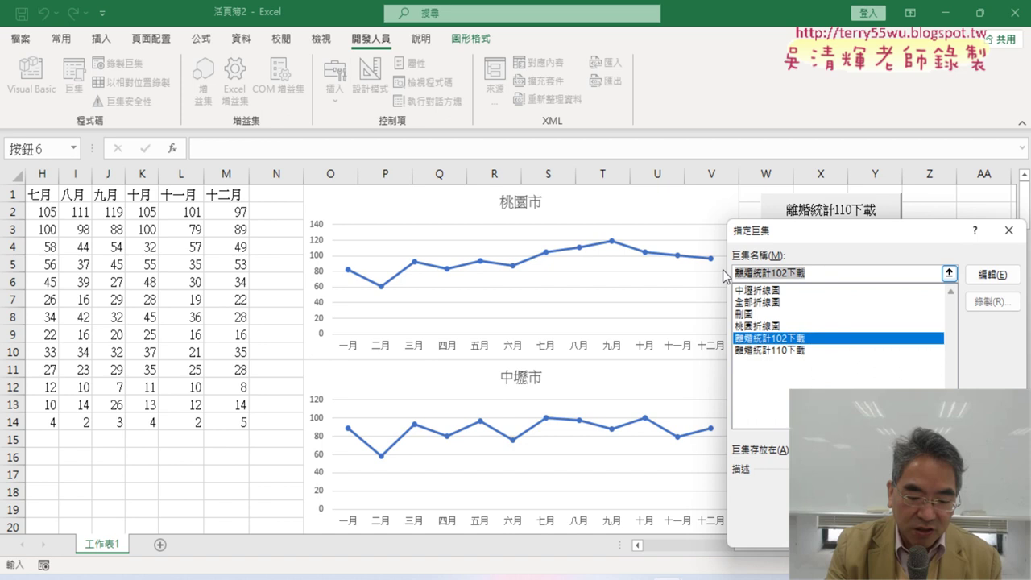
{"action": "right_click", "coordinate": [789, 278]}
{"action": "left_click", "coordinate": [826, 316]}
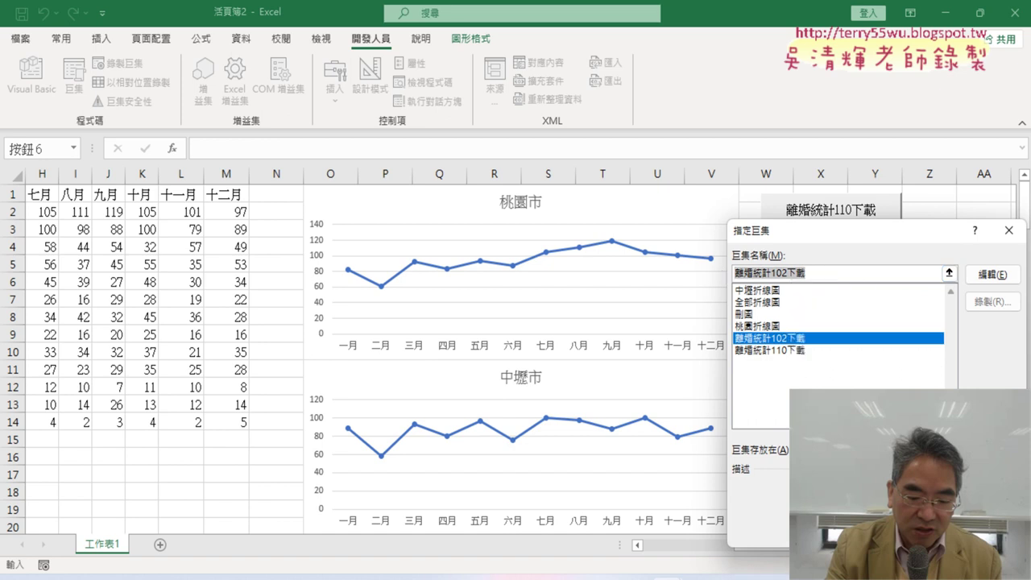
{"action": "key", "text": "Return"}
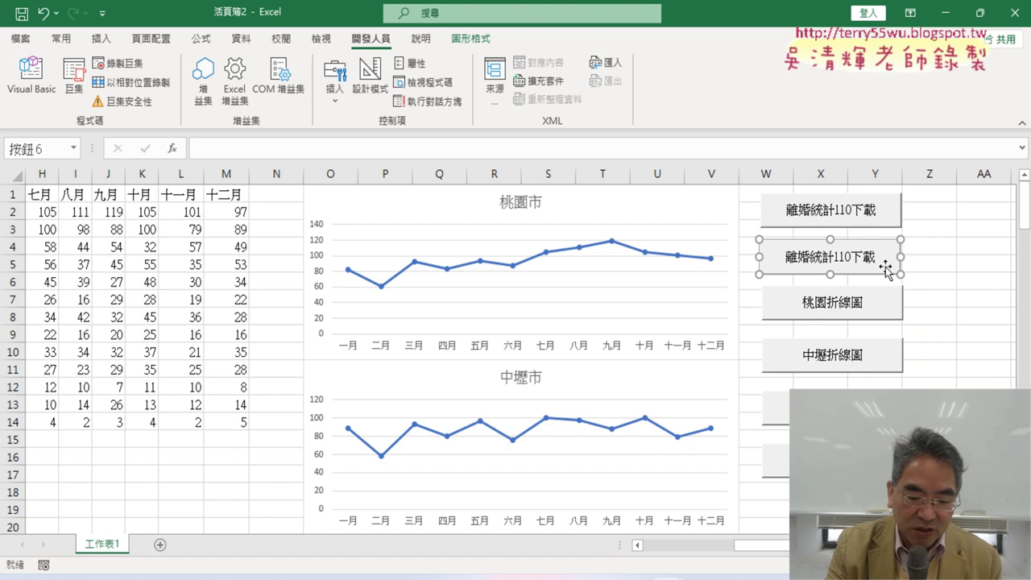
- Relabel the copied button 離婚統計102下載
{"action": "left_click", "coordinate": [787, 258]}
{"action": "key", "text": "shift+End"}
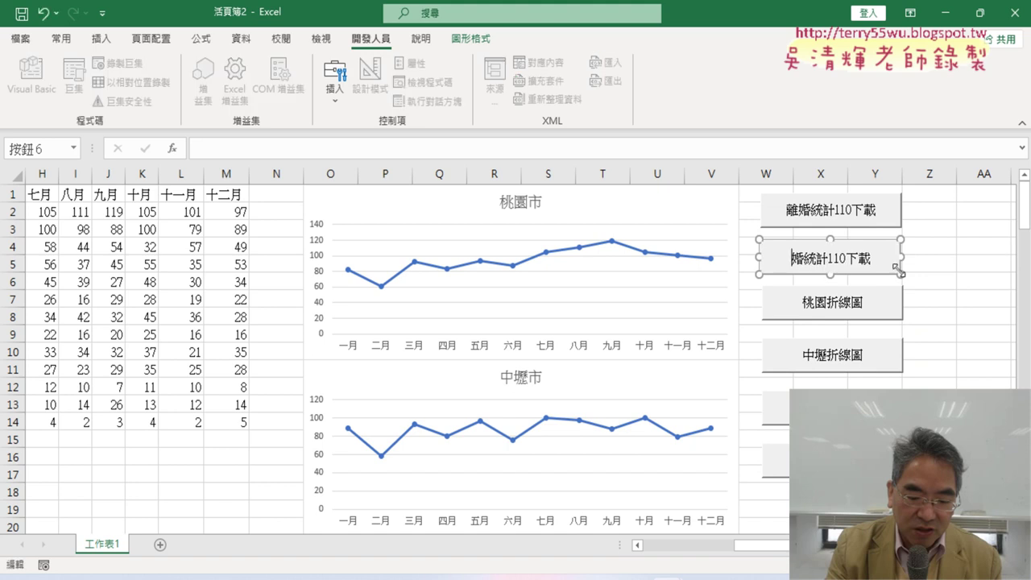
{"action": "key", "text": "Delete"}
{"action": "type", "text": "離婚統計102下載"}
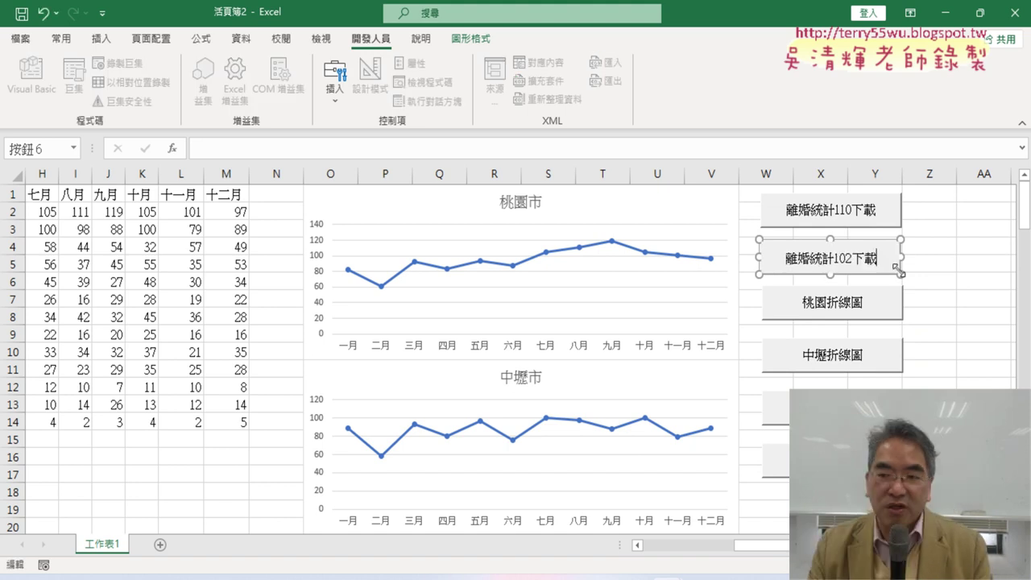
{"action": "left_click", "coordinate": [926, 249]}
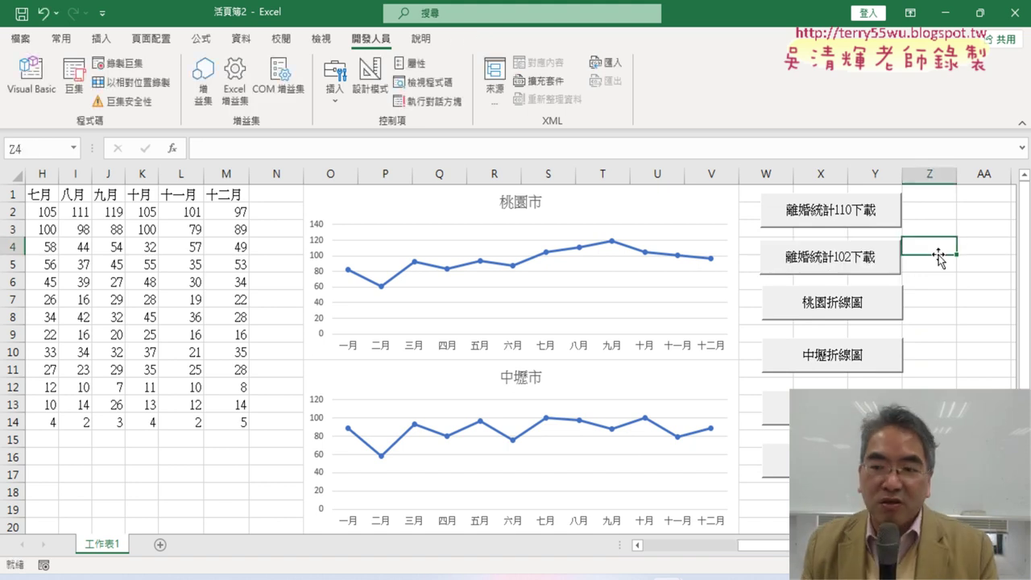
- Run the 102 then 110 download buttons and redraw the 桃園區 and 中壢區 line charts
{"action": "left_click", "coordinate": [850, 260]}
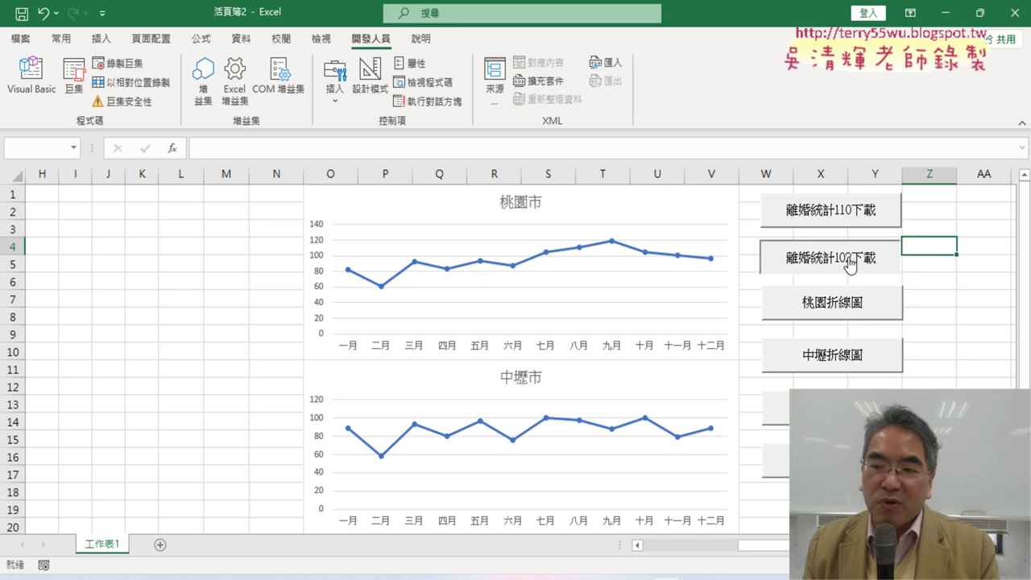
{"action": "left_click", "coordinate": [843, 216]}
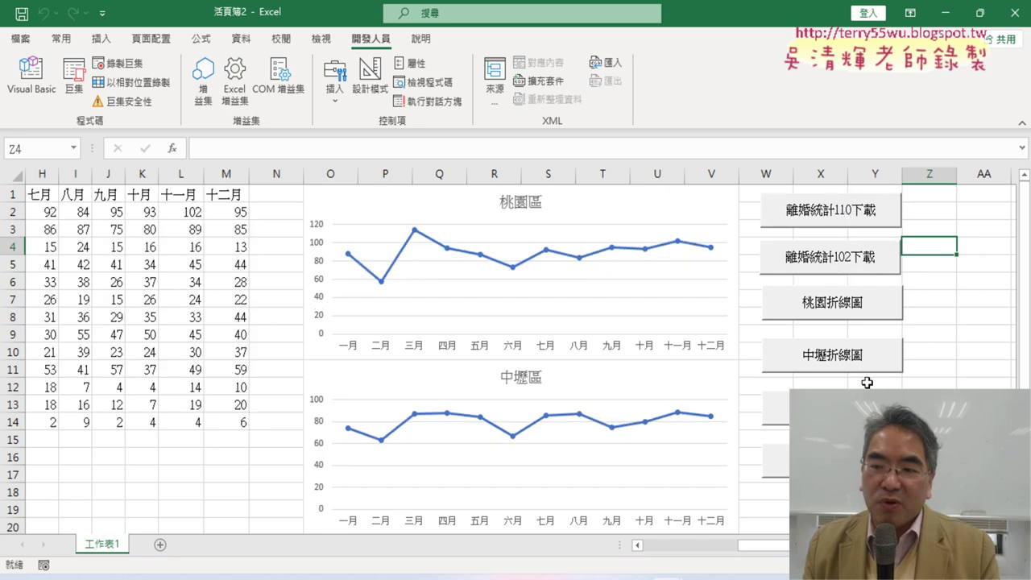
{"action": "left_click", "coordinate": [847, 366]}
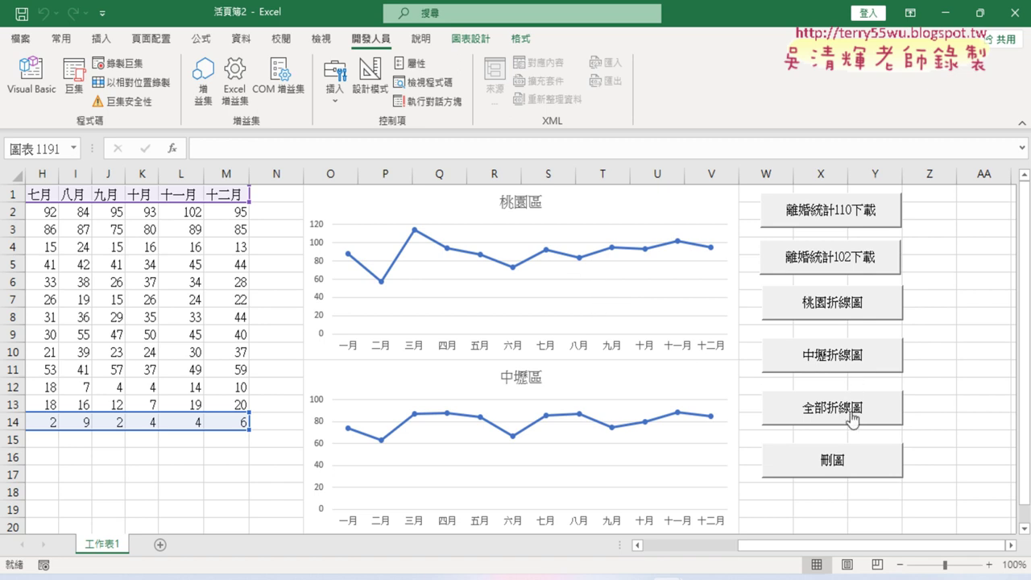
- In Module1, delete the empty line after Next so End Sub closes Sub 全部折線圖 directly
{"action": "left_click", "coordinate": [40, 90]}
{"action": "scroll", "coordinate": [417, 348], "scroll_direction": "down", "scroll_amount": 3}
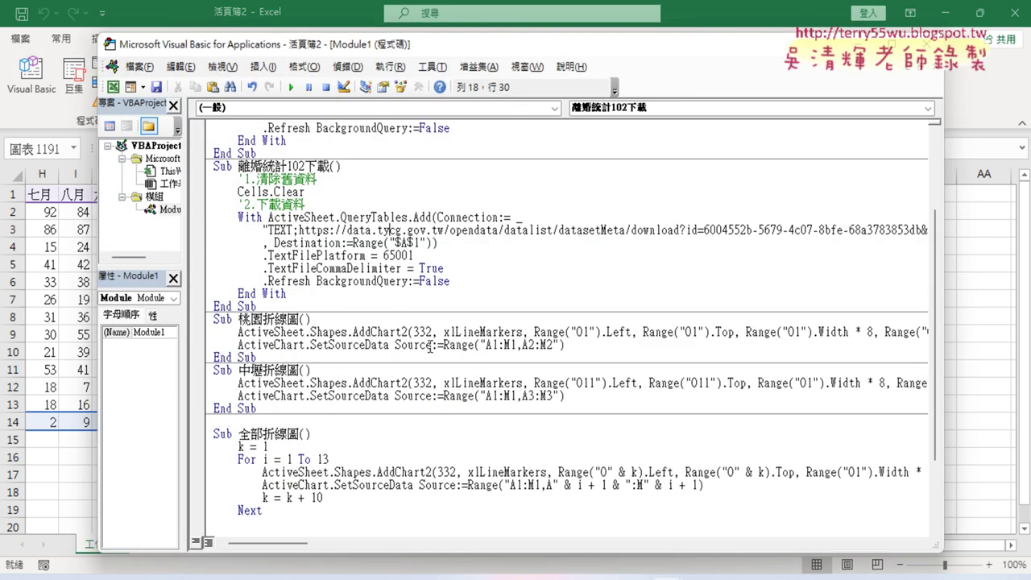
{"action": "scroll", "coordinate": [427, 346], "scroll_direction": "down", "scroll_amount": 1}
{"action": "scroll", "coordinate": [375, 266], "scroll_direction": "down", "scroll_amount": 2}
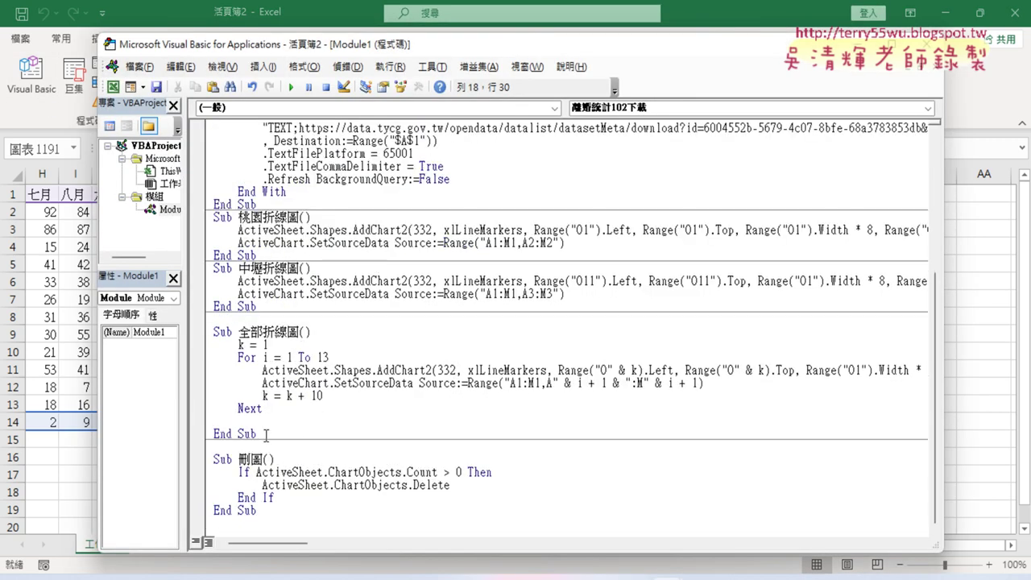
{"action": "left_click_drag", "start_coordinate": [266, 435], "coordinate": [206, 310]}
{"action": "left_click", "coordinate": [288, 404]}
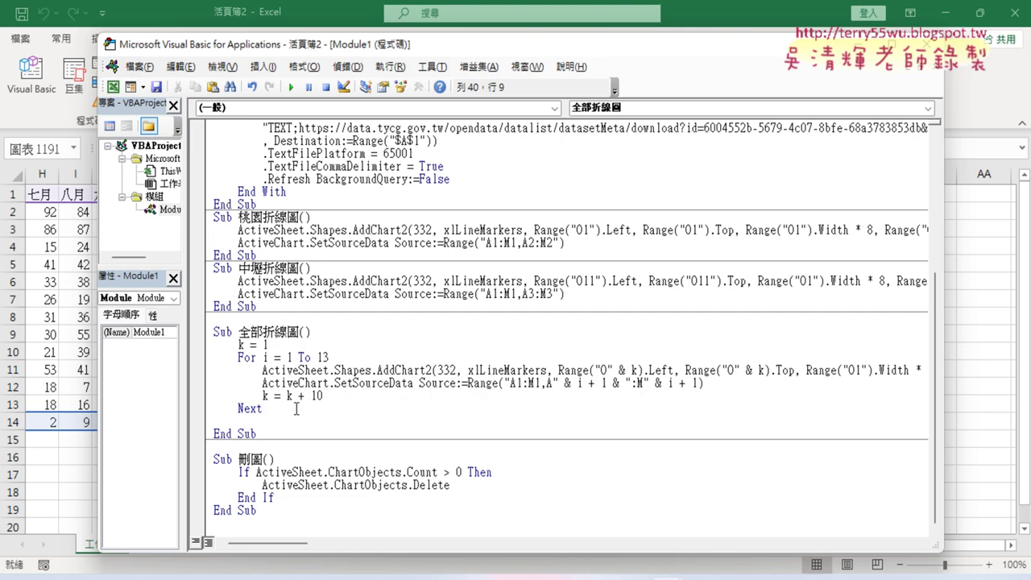
{"action": "scroll", "coordinate": [297, 408], "scroll_direction": "up", "scroll_amount": 1}
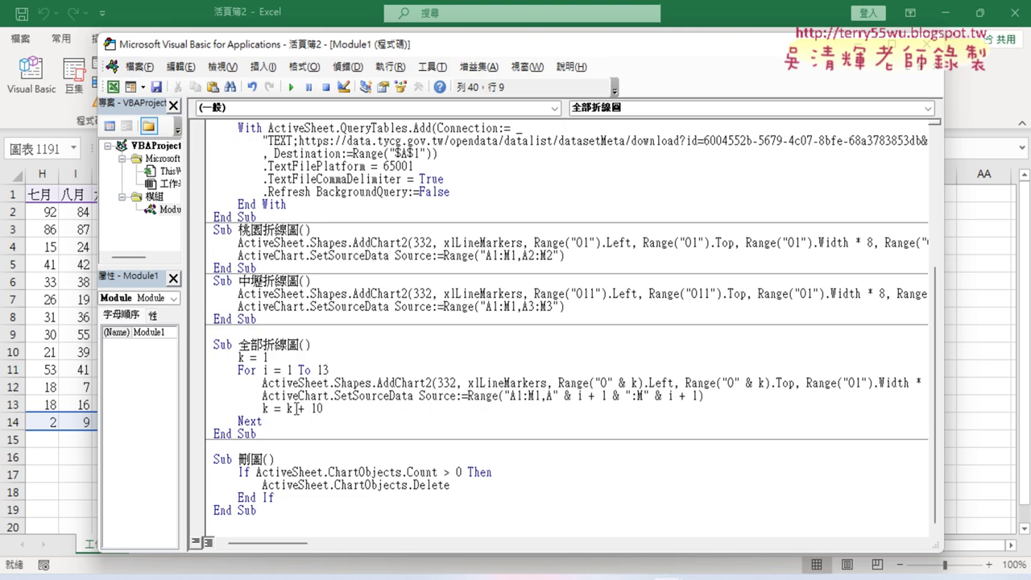